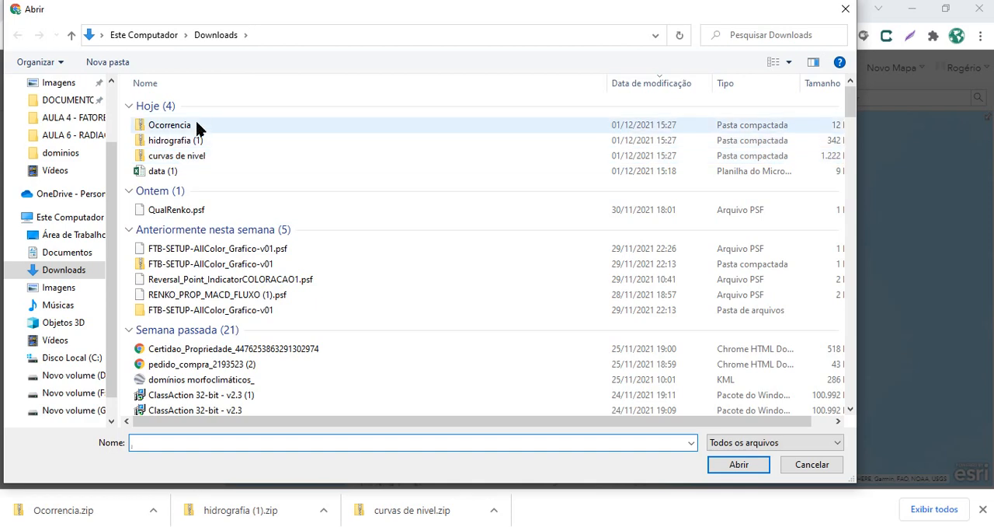
# Import the zipped curvas de nivel shapefile from the Downloads folder as a new map layer
pyautogui.click(210, 155)
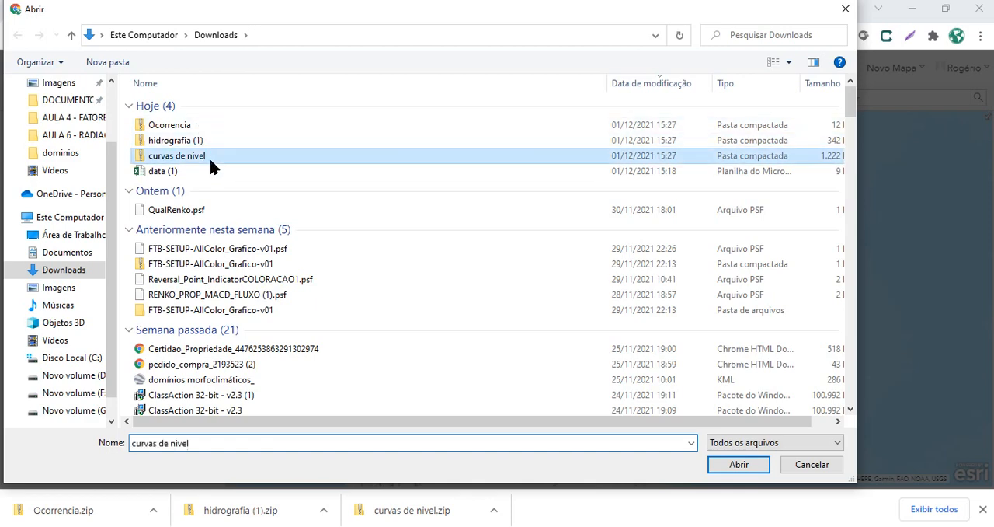
pyautogui.click(208, 140)
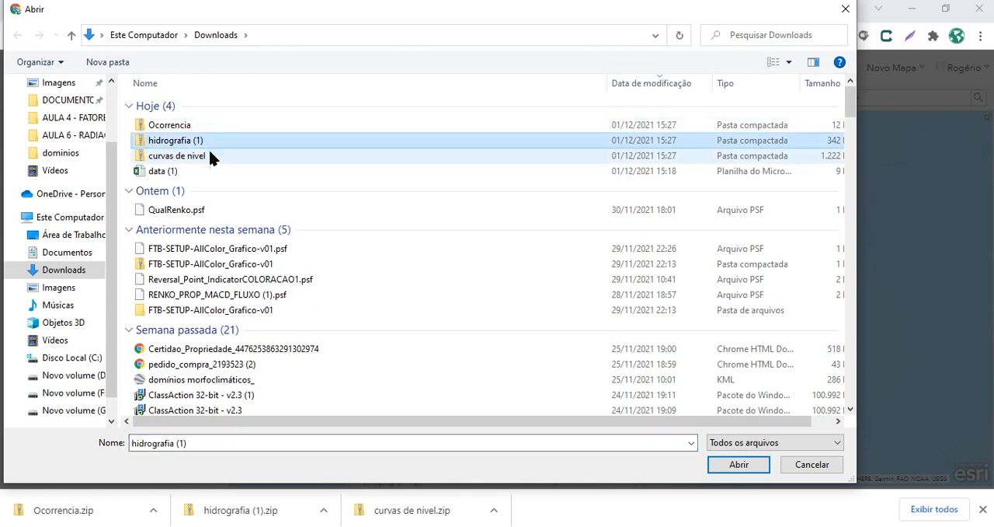
pyautogui.click(210, 155)
pyautogui.click(736, 464)
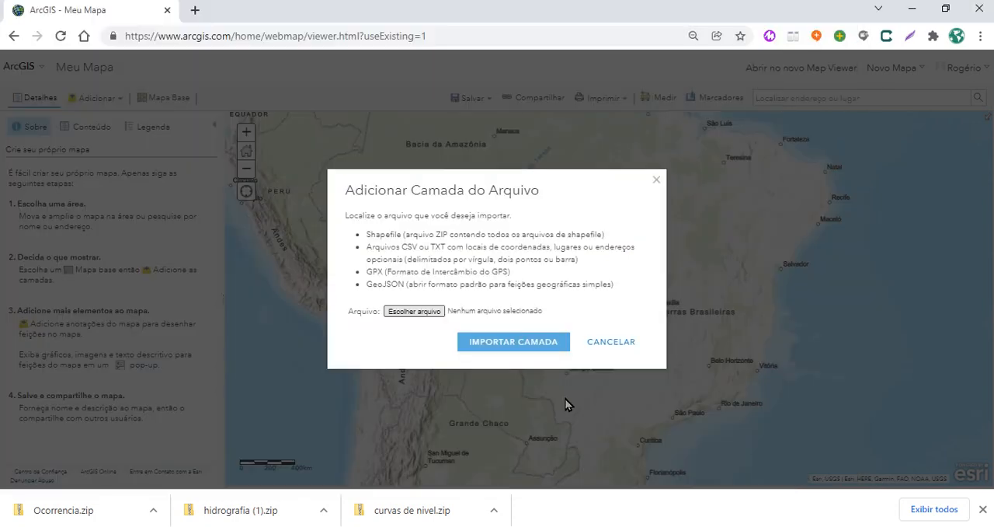
pyautogui.click(495, 373)
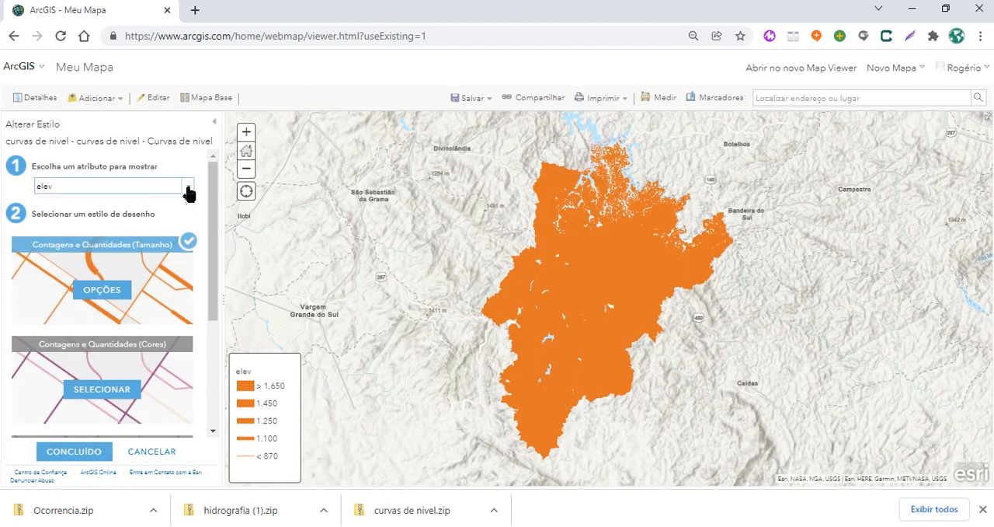
# Style the contour layer by the elev attribute using Contagens e Quantidades (Cores), and open that style's options
pyautogui.click(187, 193)
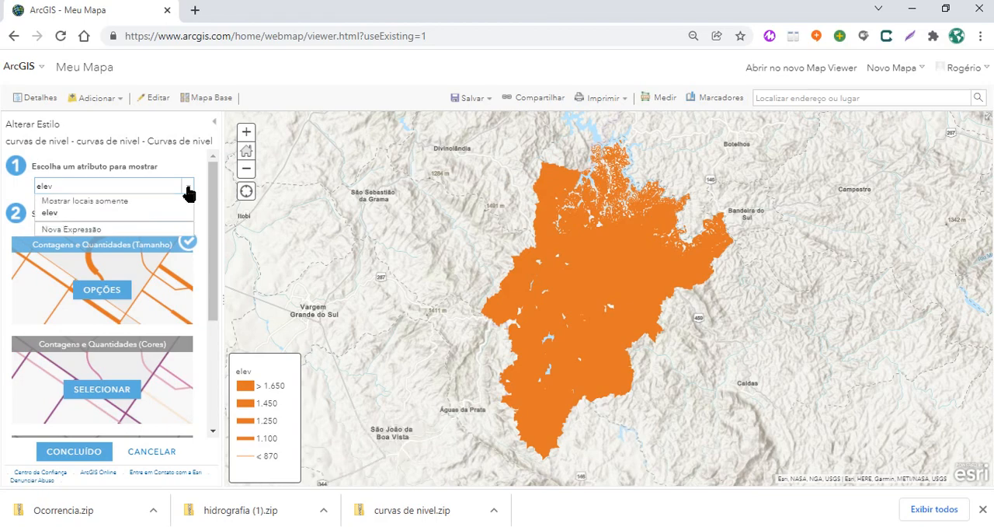
pyautogui.click(55, 220)
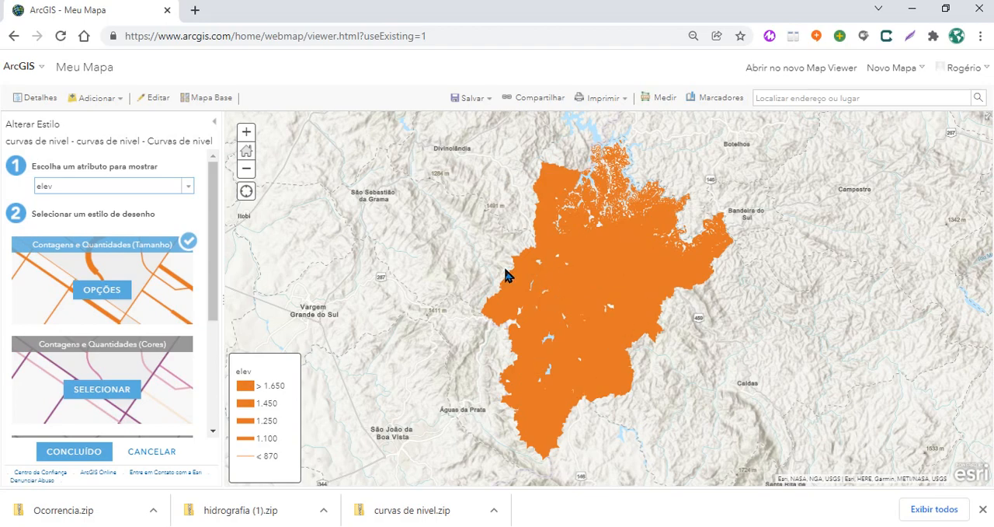
pyautogui.click(153, 389)
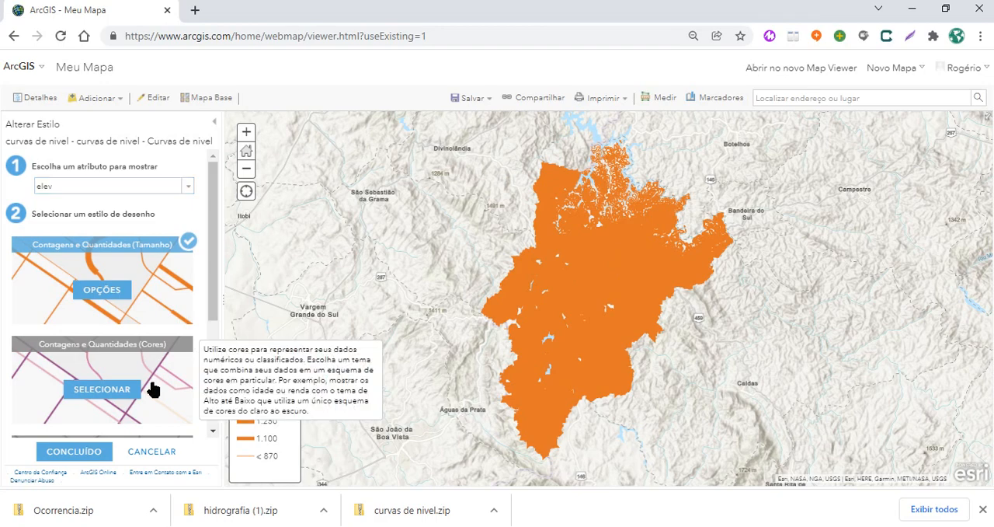
pyautogui.click(153, 389)
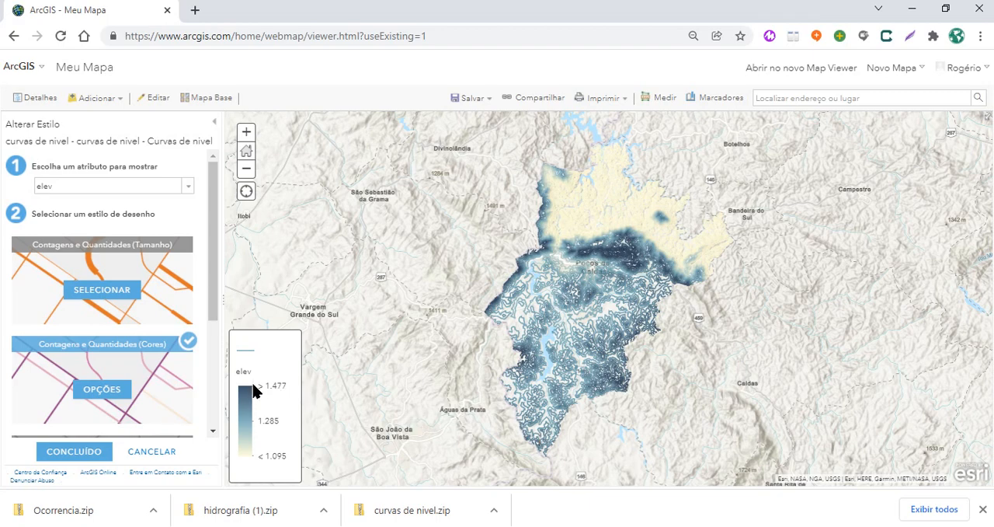
pyautogui.moveTo(263, 385); pyautogui.dragTo(269, 385)
pyautogui.scroll(1, 635, 312)
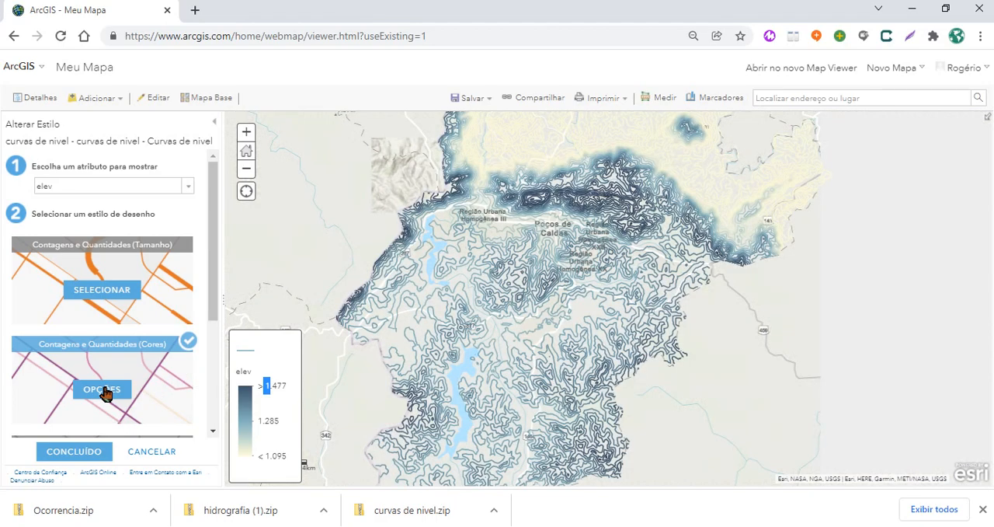
pyautogui.click(105, 391)
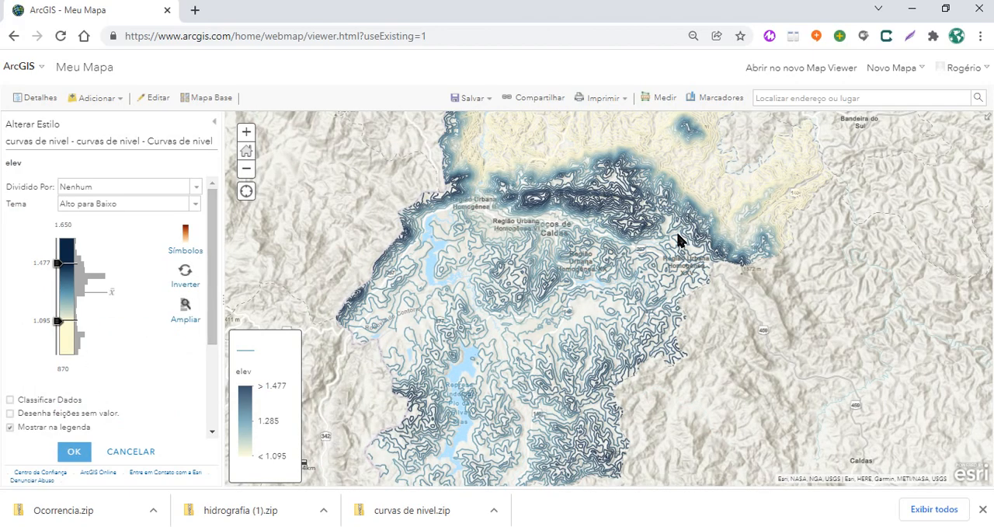
pyautogui.moveTo(677, 261); pyautogui.dragTo(678, 365)
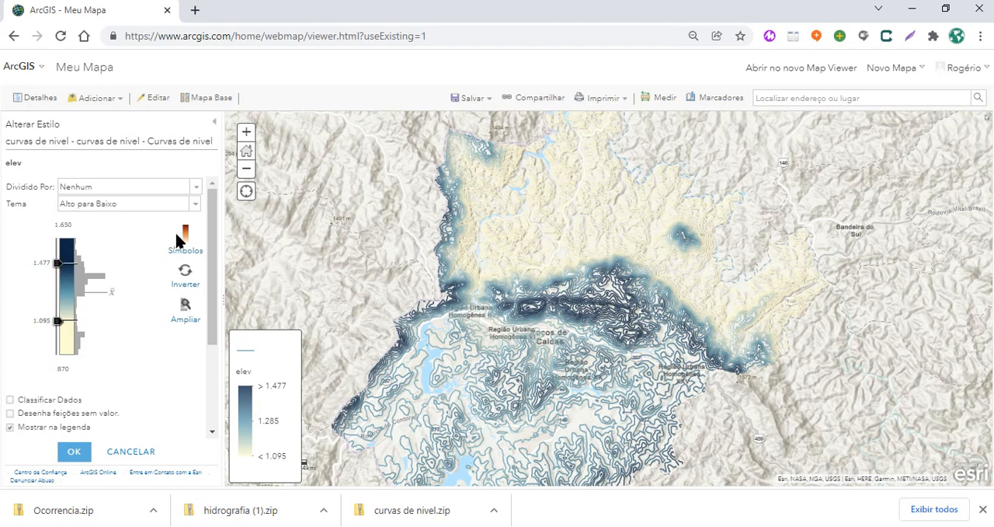
# Give the contours the beige-to-blue color ramp, inverted to put blue on high elevations, with a 3 px line width
pyautogui.click(191, 259)
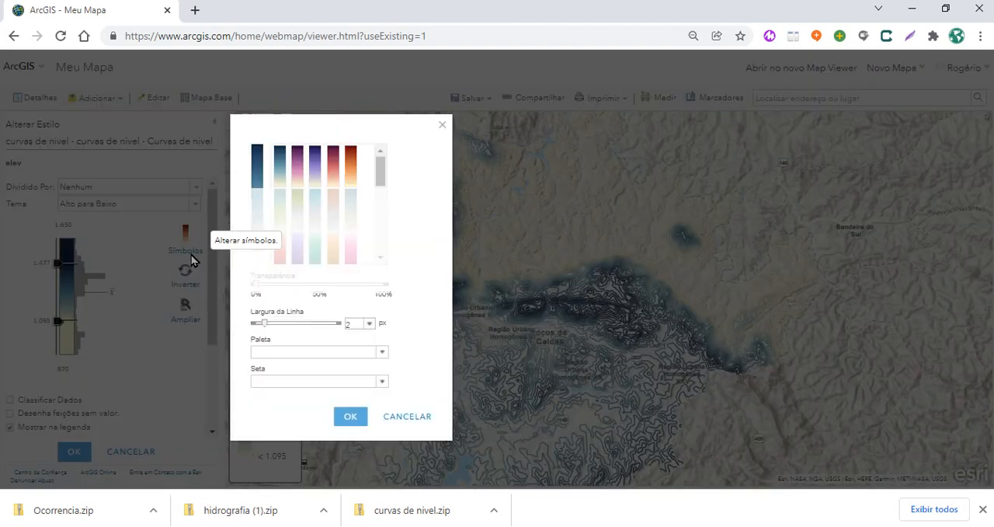
pyautogui.scroll(-1, 381, 184)
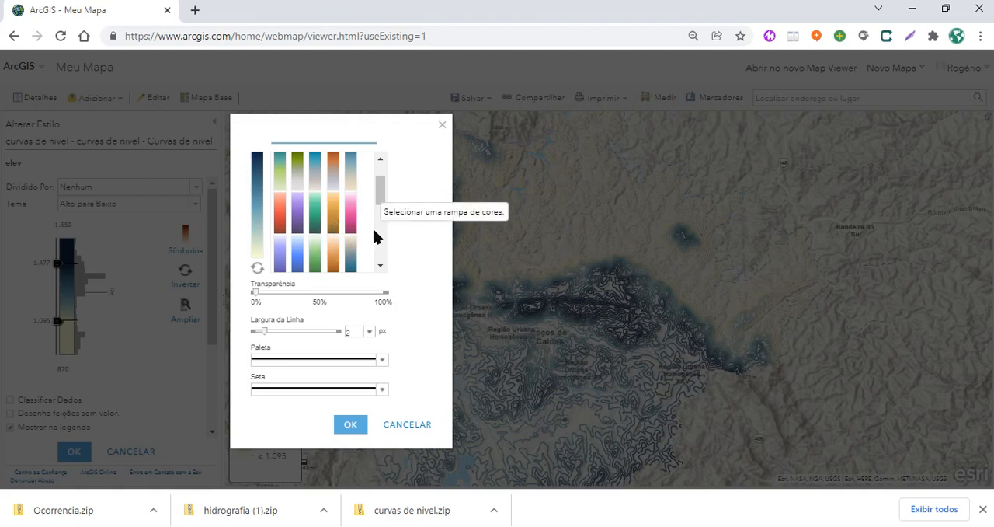
pyautogui.click(350, 259)
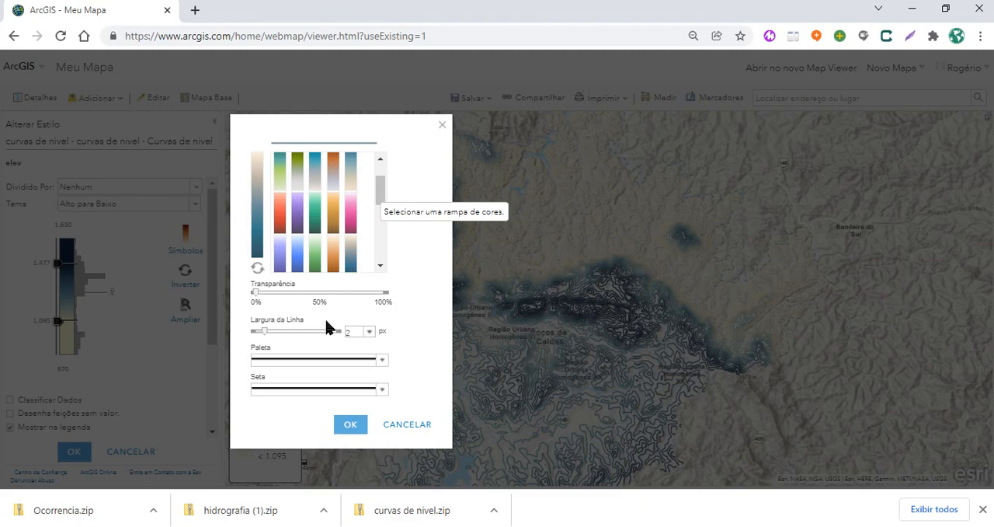
pyautogui.moveTo(266, 336); pyautogui.dragTo(271, 338)
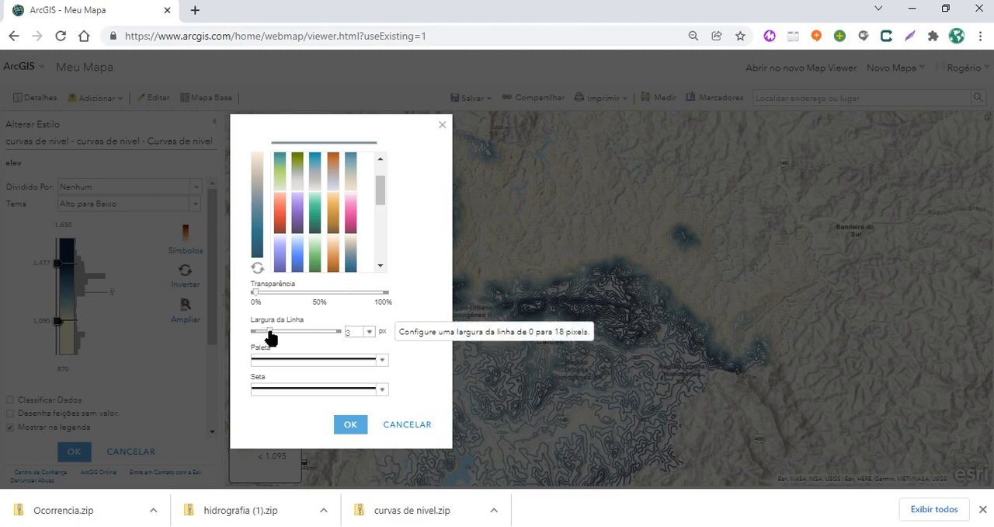
pyautogui.click(348, 430)
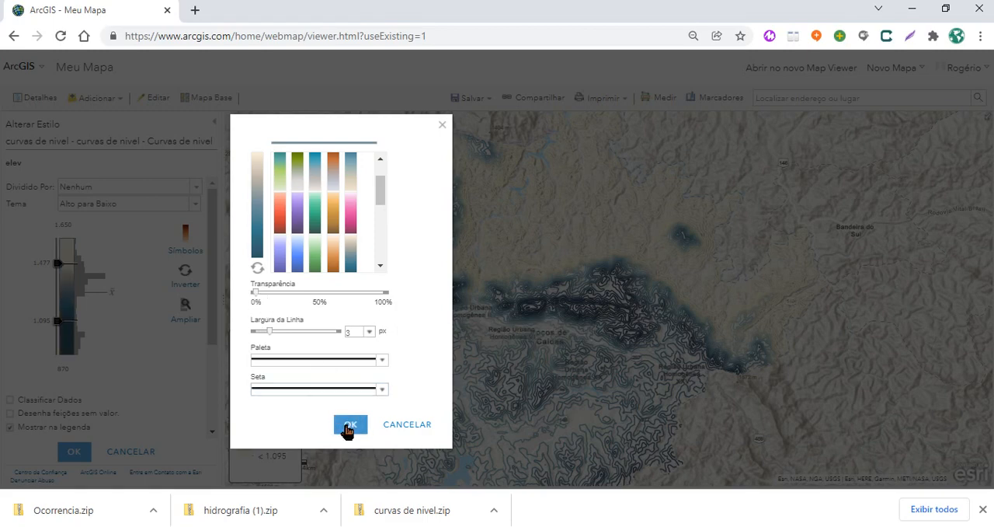
pyautogui.click(348, 427)
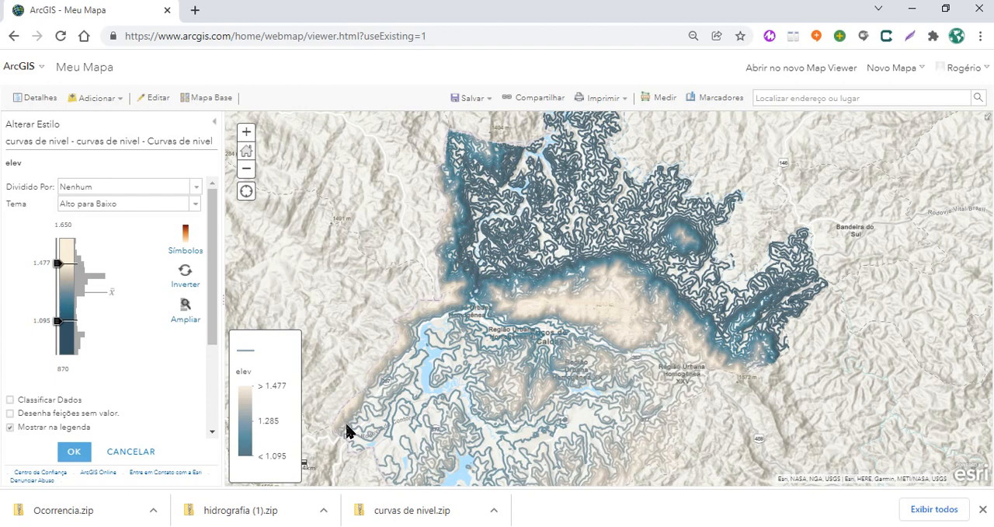
pyautogui.moveTo(675, 344); pyautogui.dragTo(678, 287)
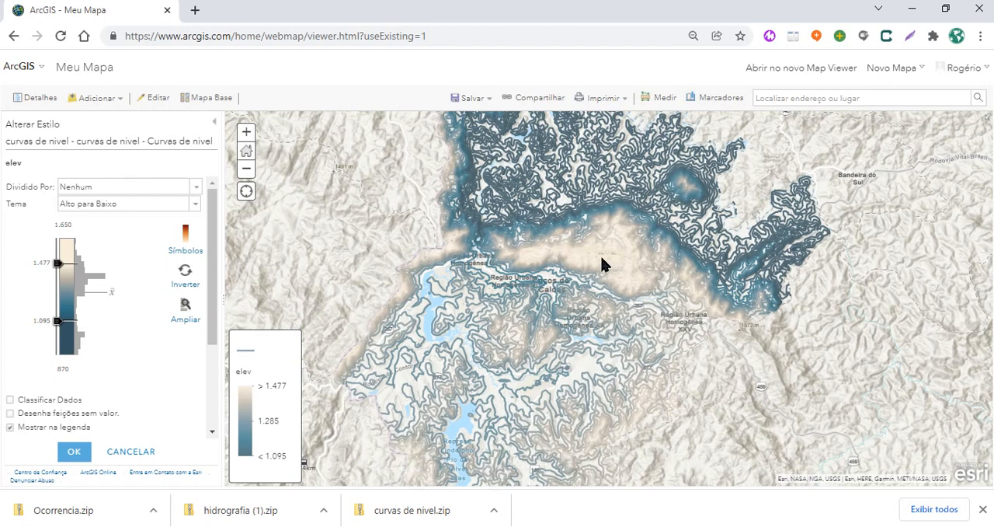
pyautogui.click(187, 276)
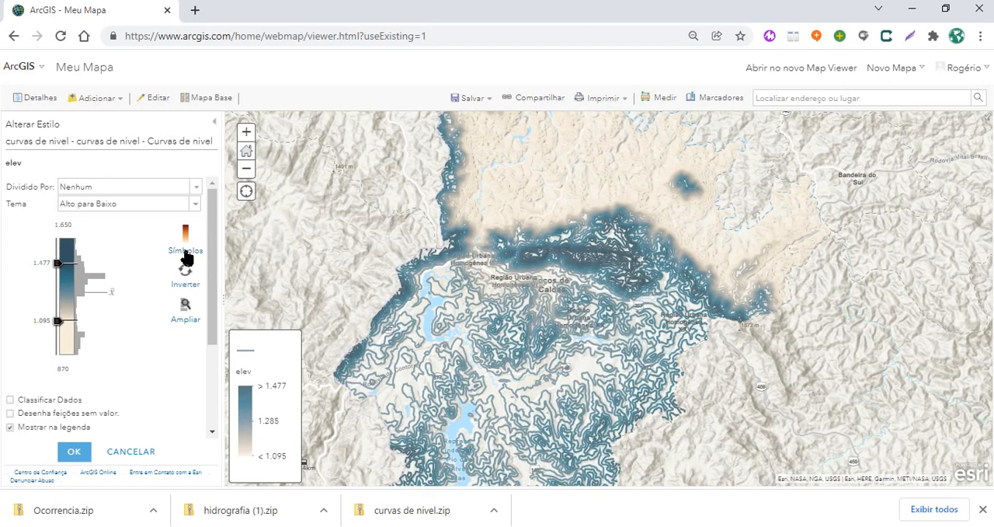
# Change the contour symbols to the ramp running from dark teal through blue to pale lilac
pyautogui.click(186, 254)
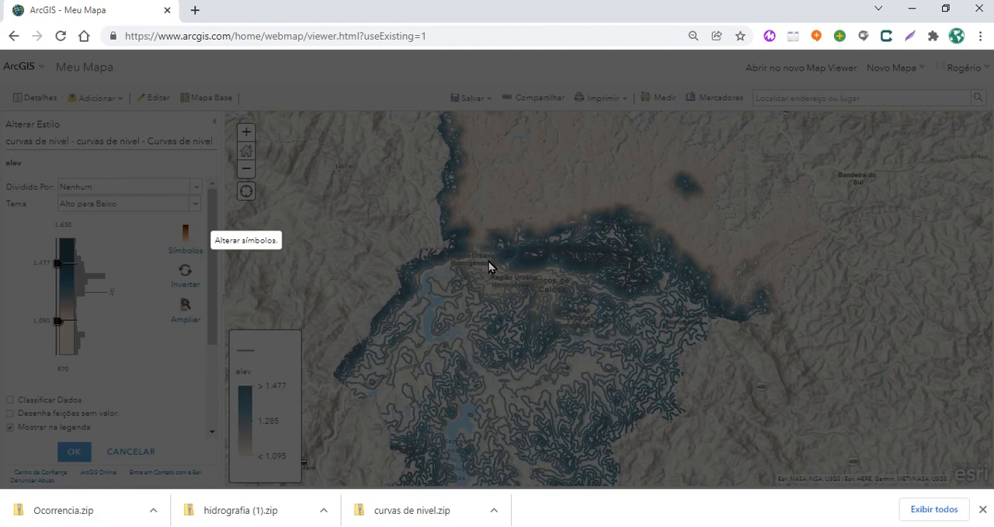
pyautogui.moveTo(380, 192)
pyautogui.mouseDown()
pyautogui.moveTo(378, 261)
pyautogui.moveTo(386, 194)
pyautogui.mouseUp()
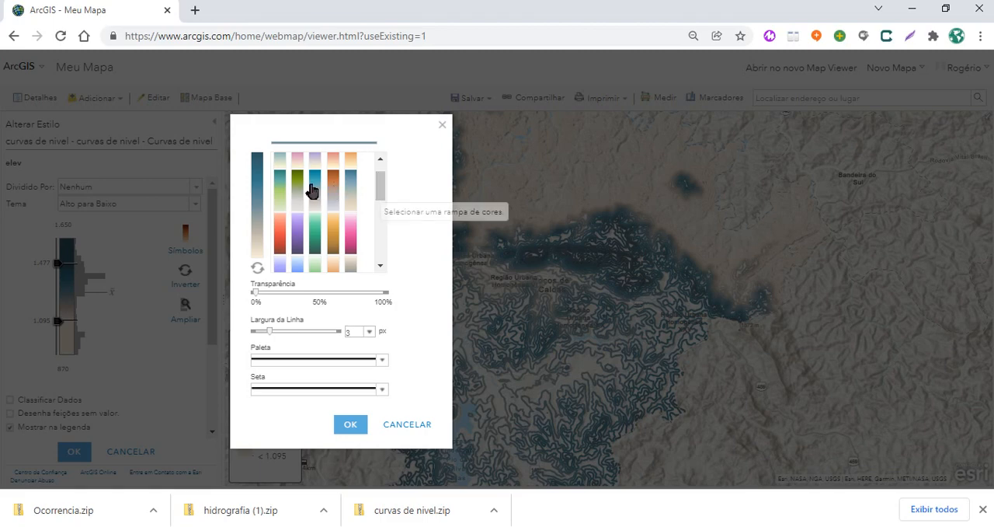
pyautogui.moveTo(383, 194); pyautogui.dragTo(384, 188)
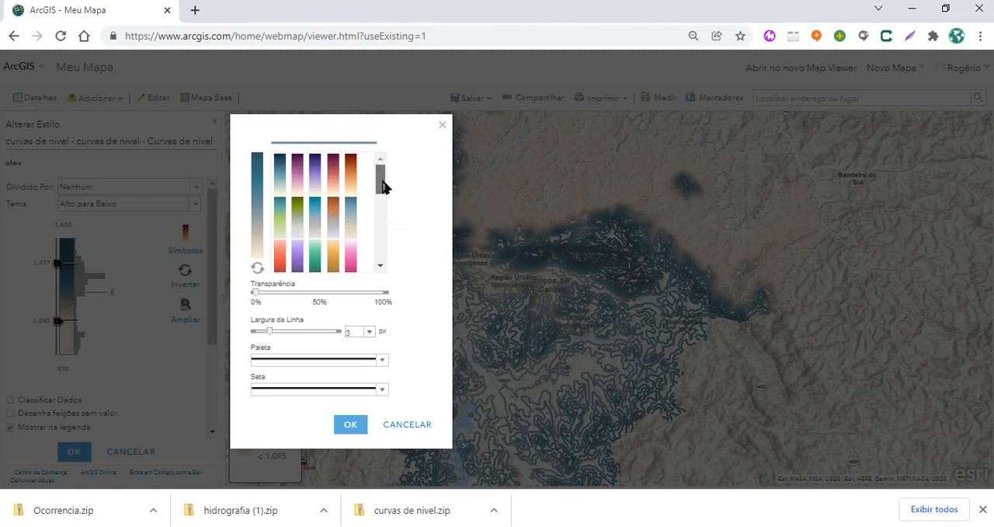
pyautogui.moveTo(385, 187); pyautogui.dragTo(371, 277)
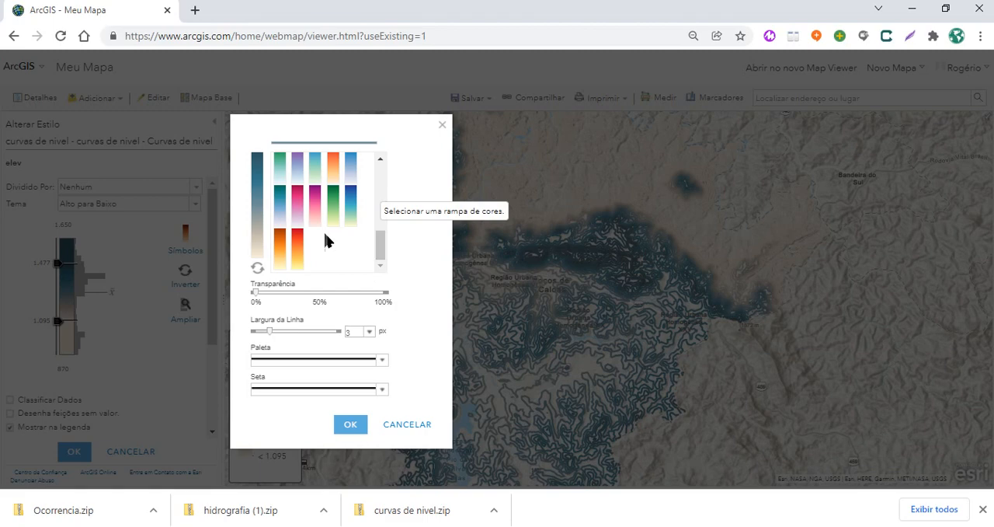
pyautogui.click(281, 220)
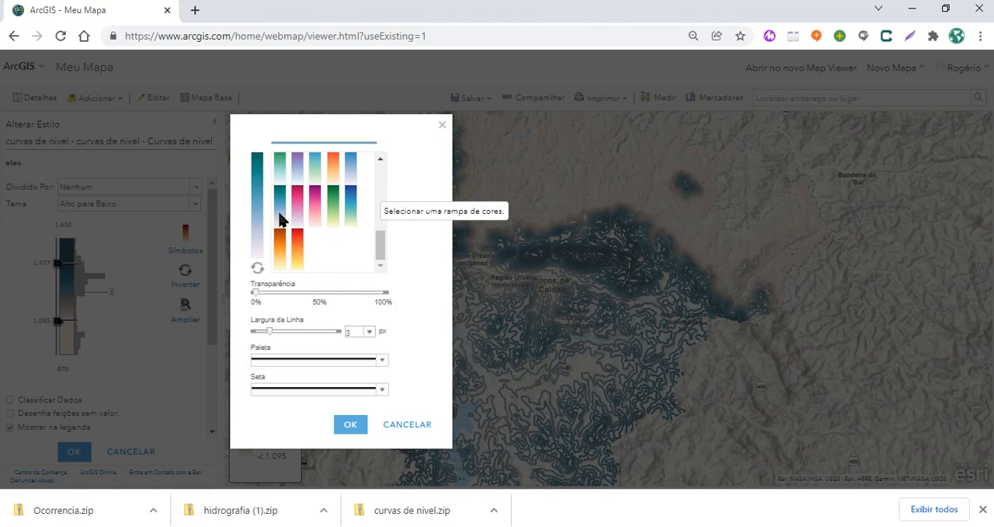
pyautogui.click(351, 425)
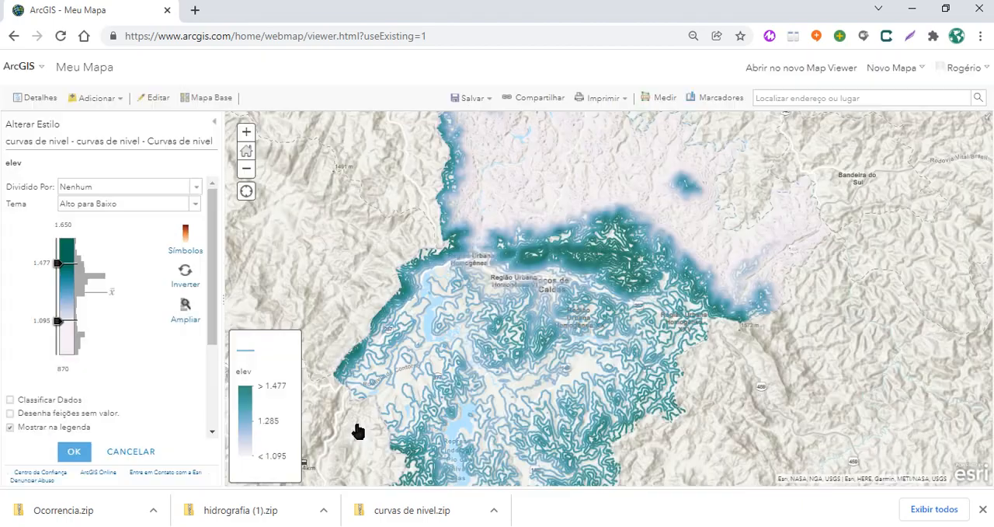
# Switch the basemap to Tela Cinza Escura
pyautogui.click(217, 99)
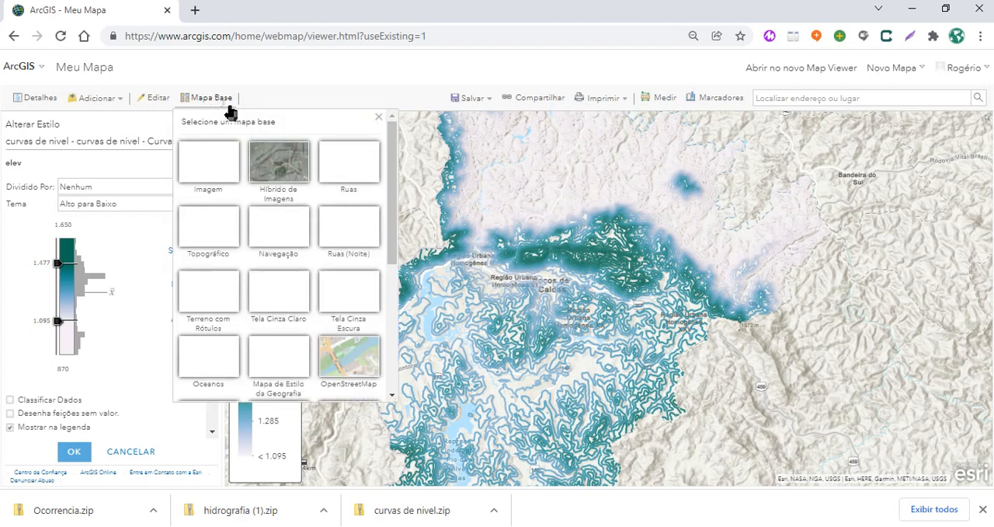
pyautogui.click(369, 291)
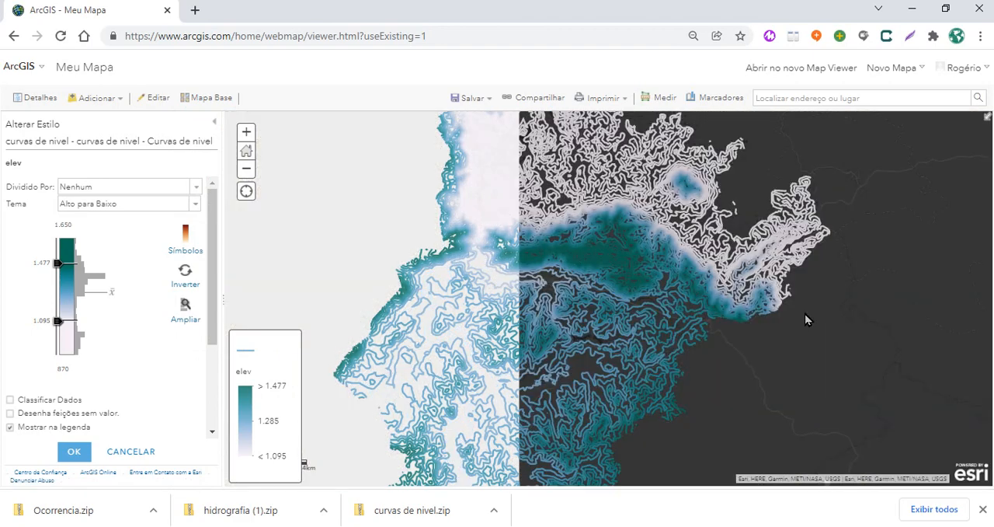
# Reduce the line width of the contour symbols to make the lines thinner
pyautogui.click(185, 257)
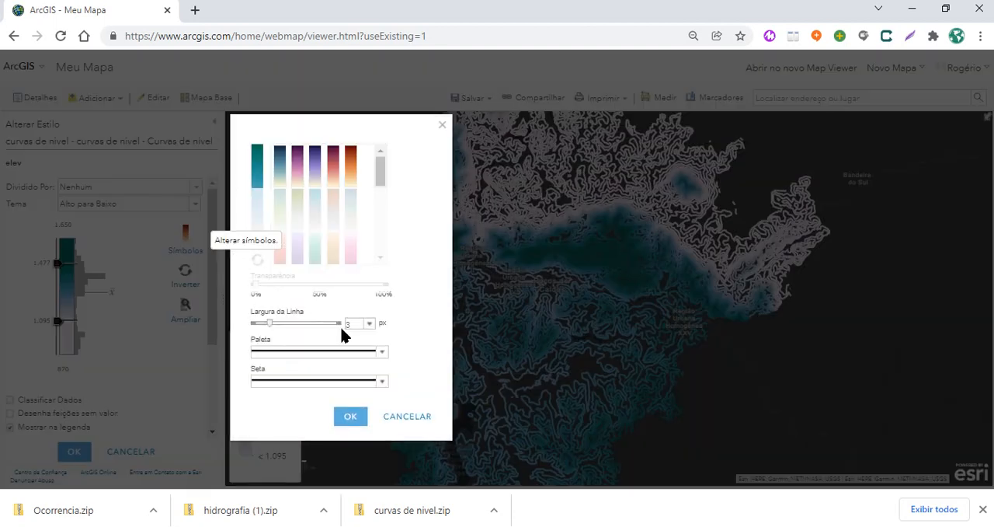
pyautogui.moveTo(268, 330); pyautogui.dragTo(259, 332)
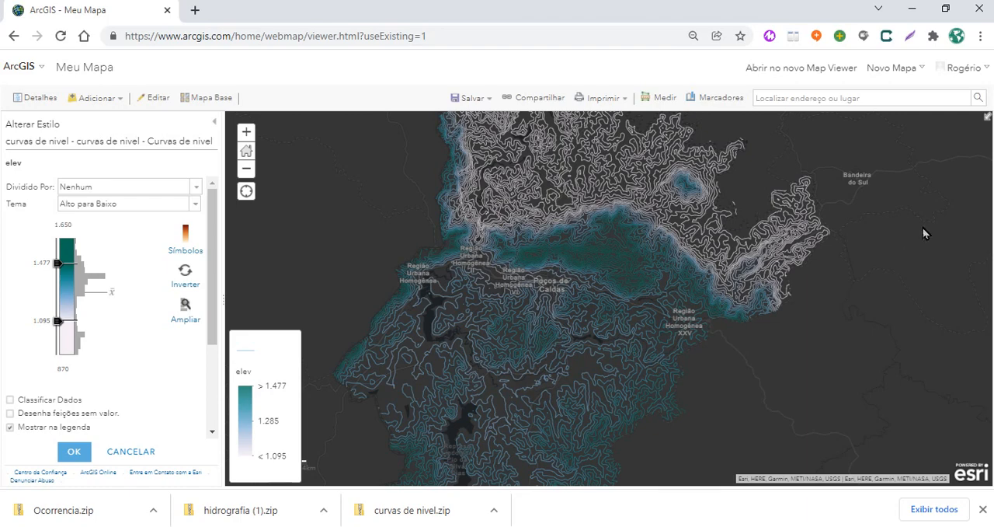
pyautogui.moveTo(882, 206); pyautogui.dragTo(882, 222)
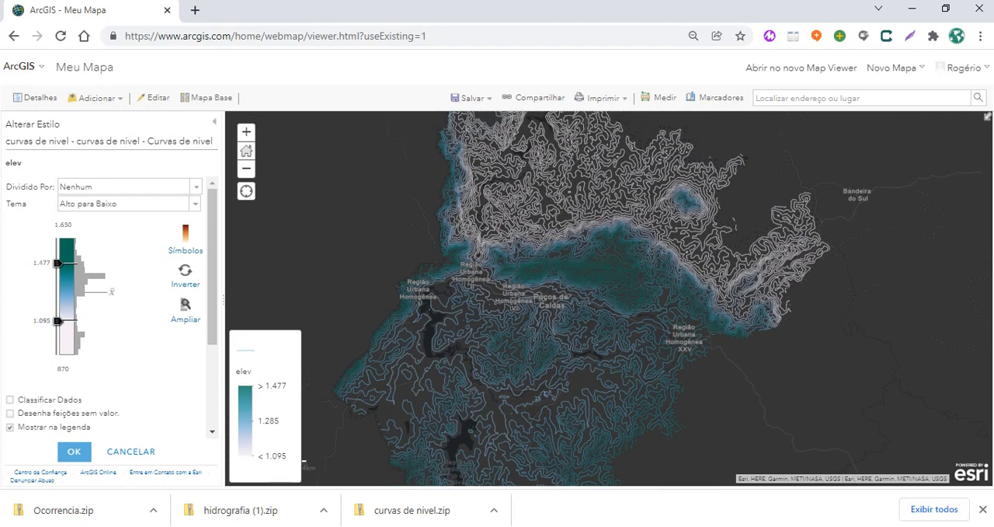
pyautogui.scroll(-1, 877, 237)
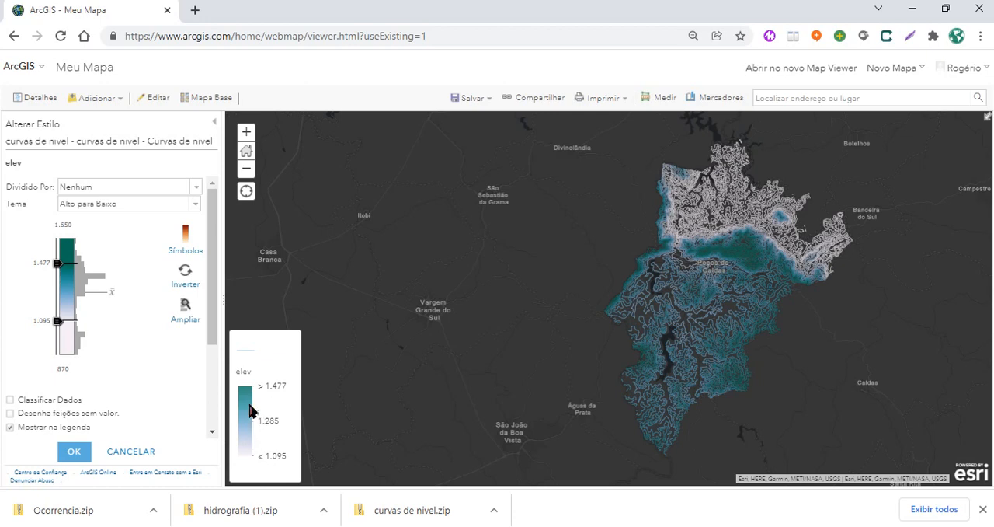
# Set the elev color ramp's lower limit to 999 and its upper limit to 1.387
pyautogui.moveTo(60, 324); pyautogui.dragTo(59, 343)
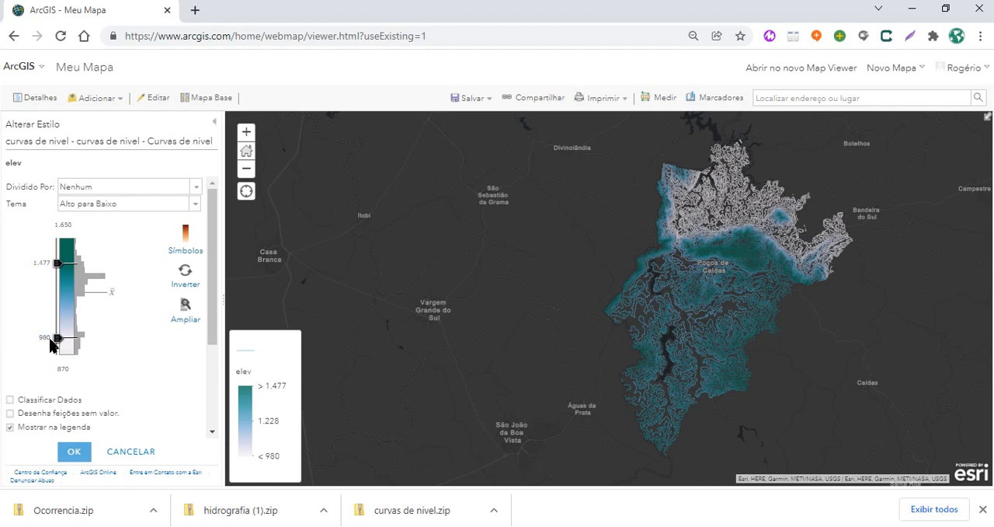
pyautogui.moveTo(62, 339); pyautogui.dragTo(62, 341)
pyautogui.moveTo(58, 264)
pyautogui.mouseDown()
pyautogui.moveTo(57, 313)
pyautogui.moveTo(67, 266)
pyautogui.mouseUp()
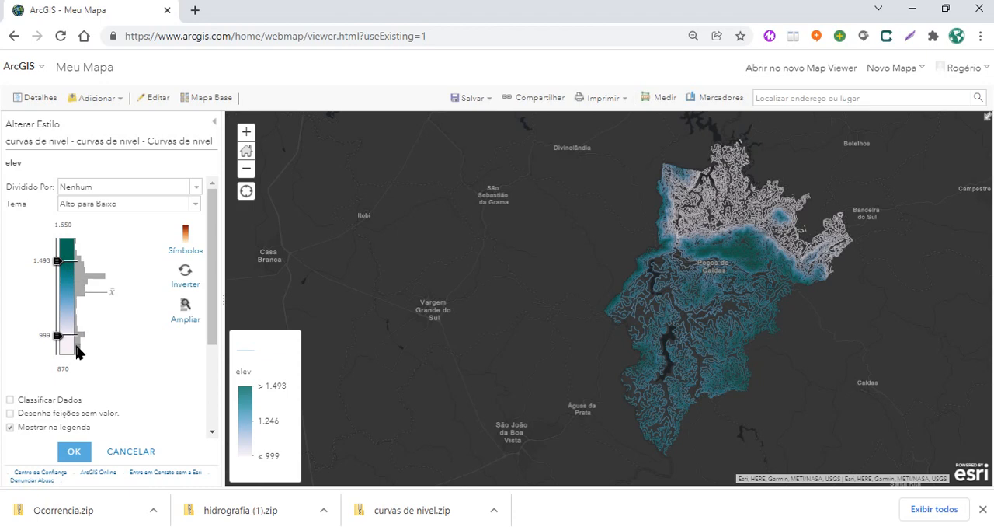
pyautogui.moveTo(84, 284)
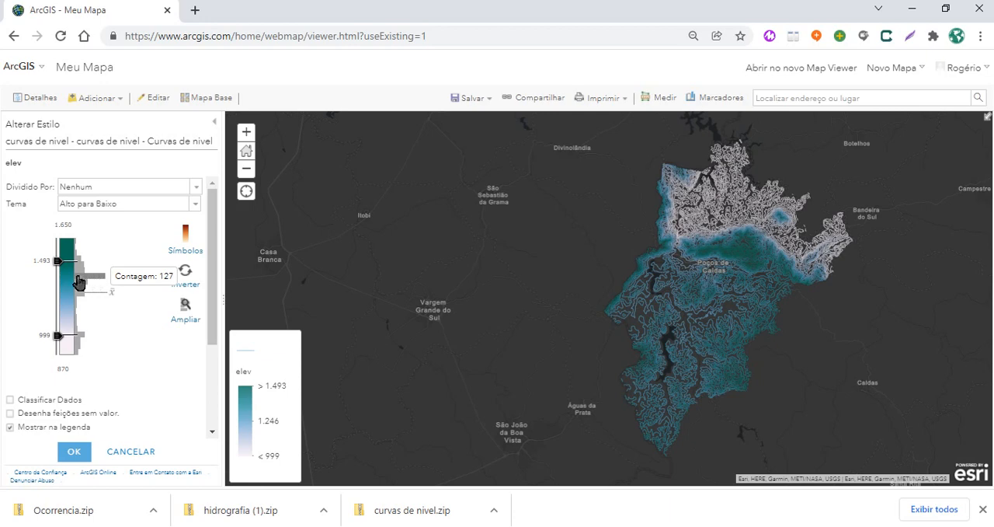
pyautogui.moveTo(56, 261); pyautogui.dragTo(58, 280)
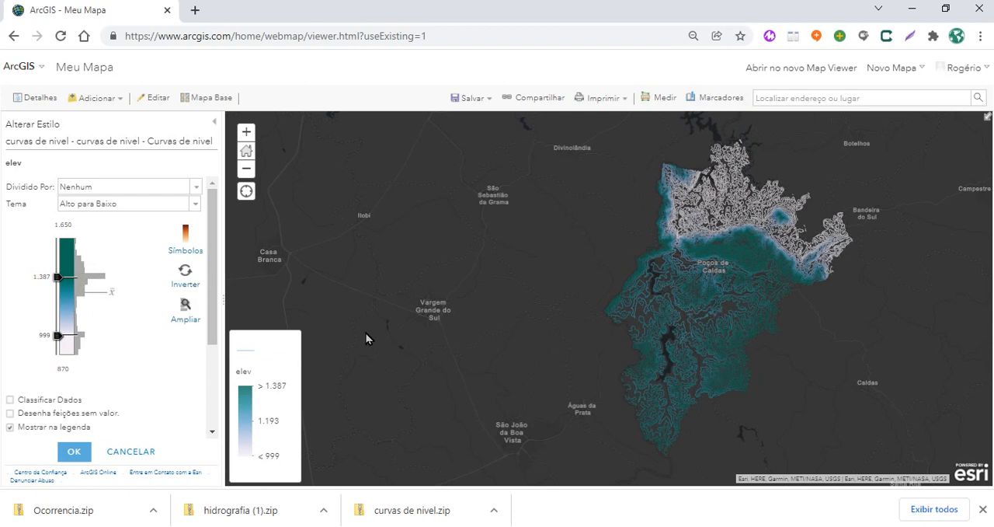
# Accept the elev ramp settings and try the Tipos (Símbolos únicos) drawing style on the contour layer
pyautogui.click(74, 454)
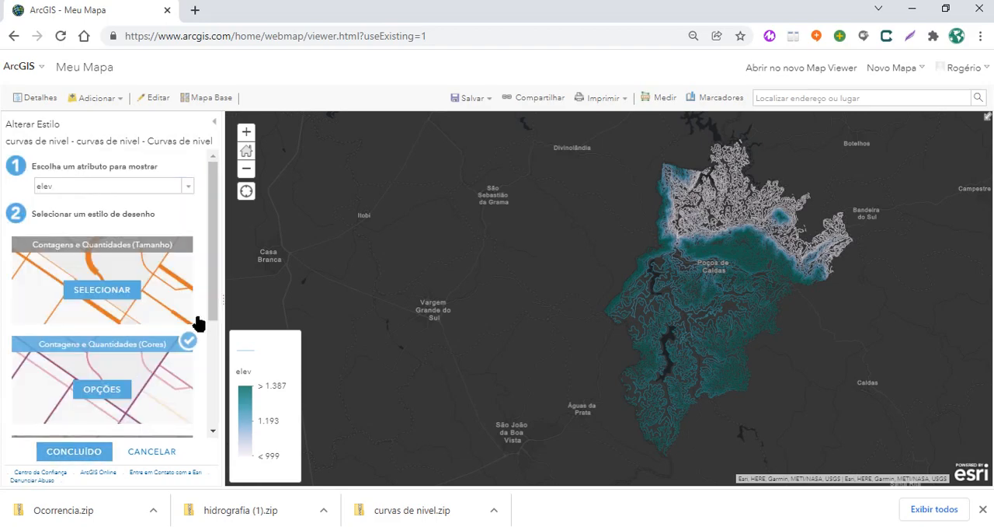
pyautogui.moveTo(215, 289); pyautogui.dragTo(212, 408)
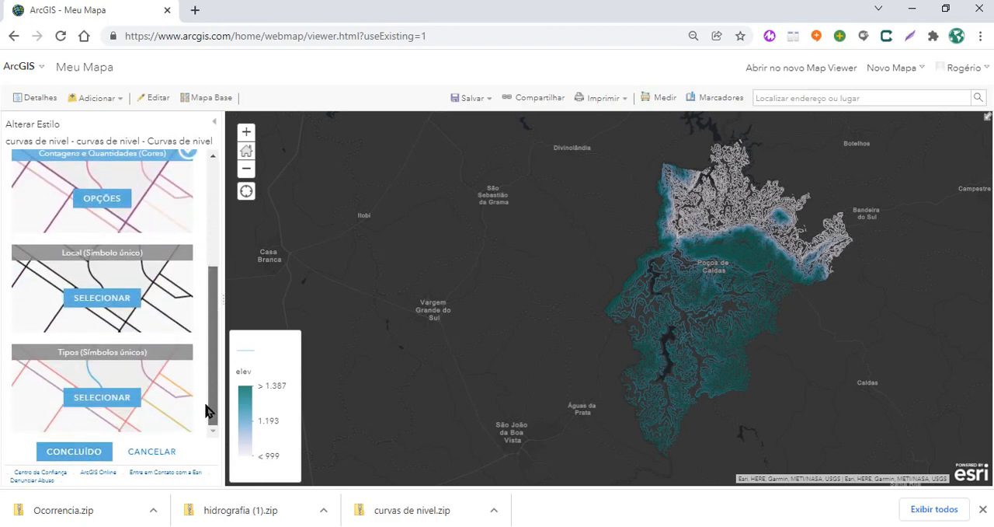
pyautogui.click(109, 410)
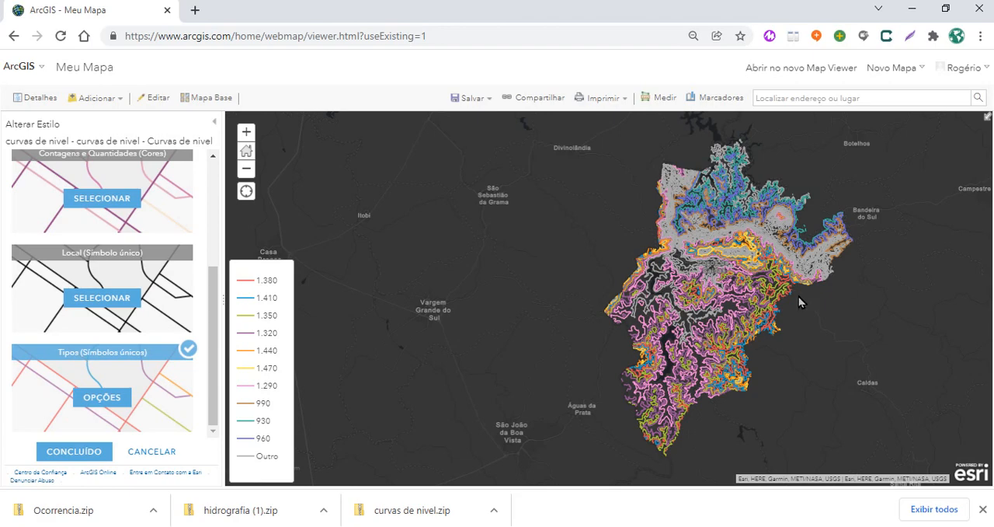
# Try the Local (Símbolo único) drawing style on the contour layer and inspect the contours up close
pyautogui.click(99, 303)
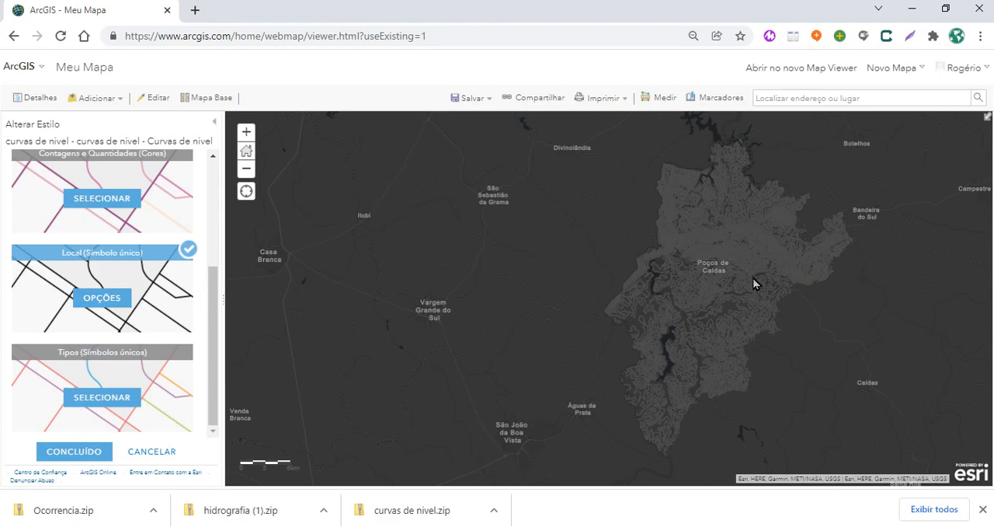
pyautogui.scroll(1, 753, 284)
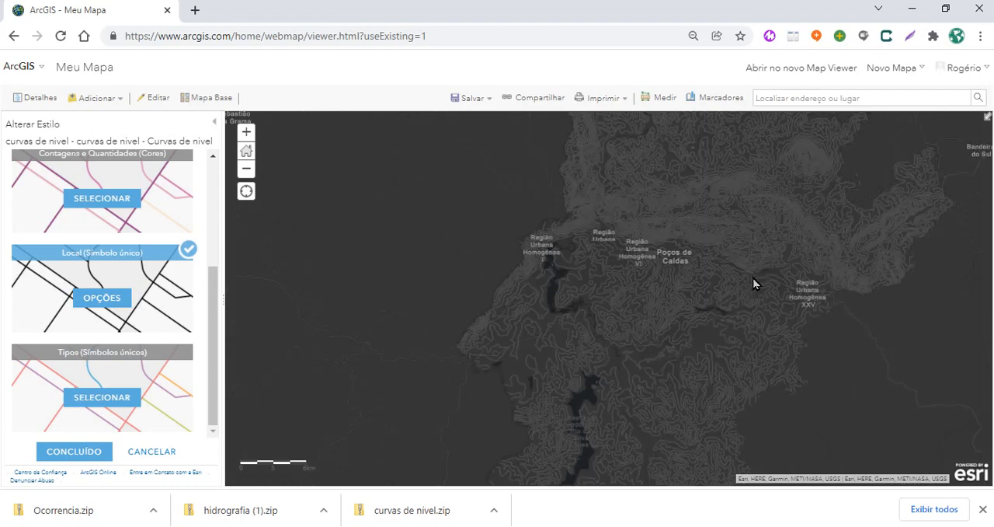
pyautogui.scroll(-1, 754, 283)
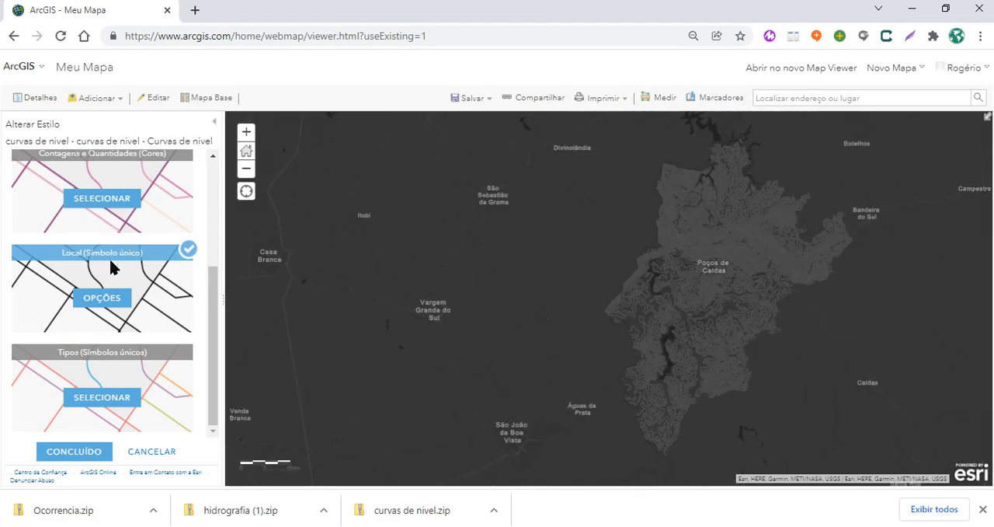
# Apply the Contagens e Quantidades (Cores) drawing style to the contour layer's elev attribute and finish its styling
pyautogui.scroll(1, 116, 267)
pyautogui.scroll(1, 111, 267)
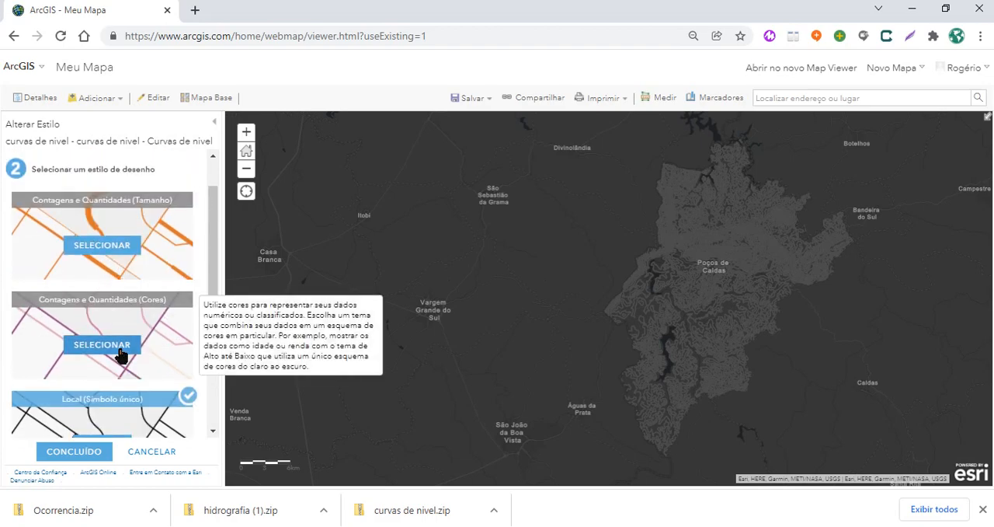
pyautogui.click(115, 345)
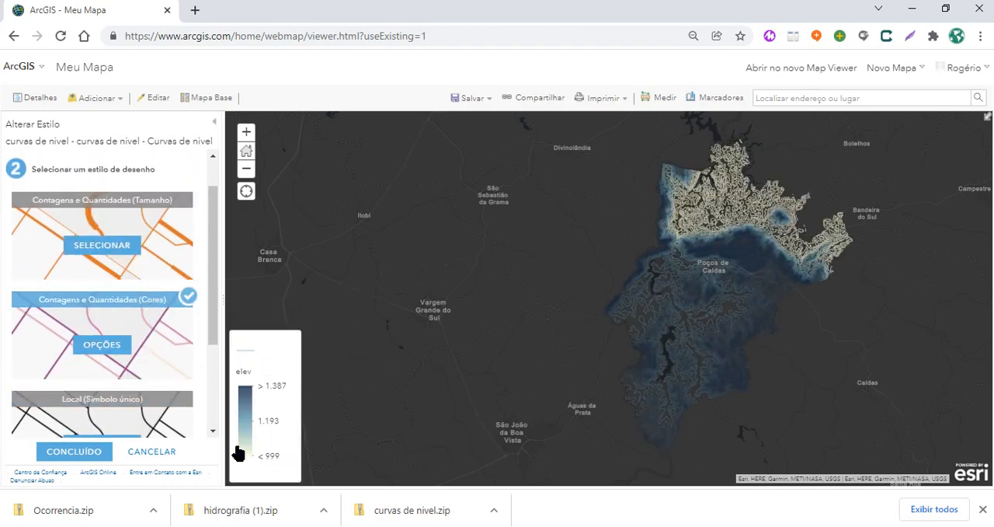
pyautogui.scroll(1, 761, 284)
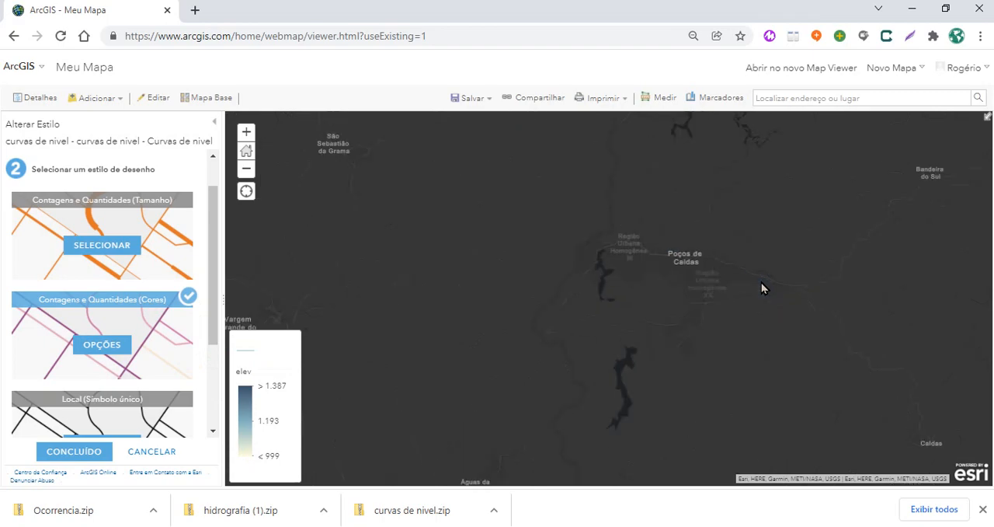
pyautogui.scroll(-1, 761, 285)
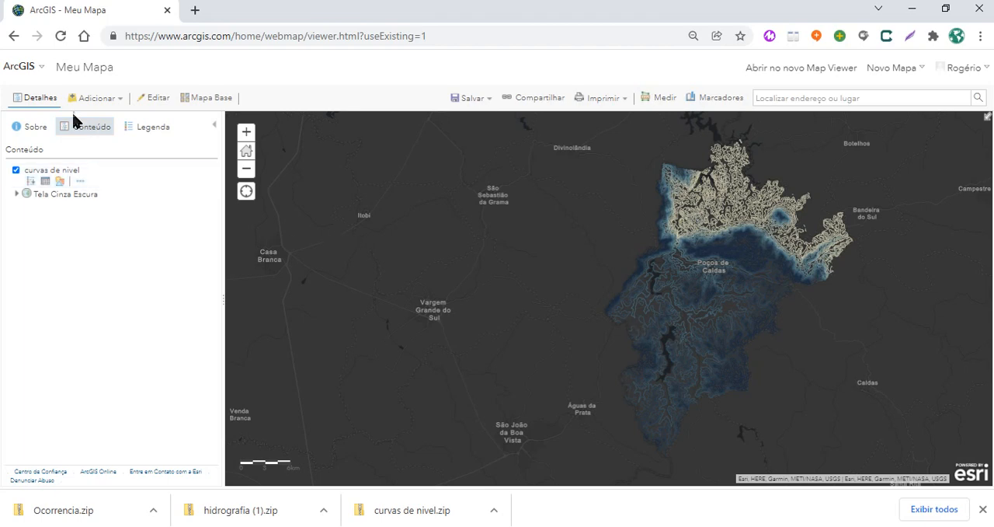
# Import hidrografia (1).zip from Downloads as a new layer, with features generalized for web display
pyautogui.click(91, 99)
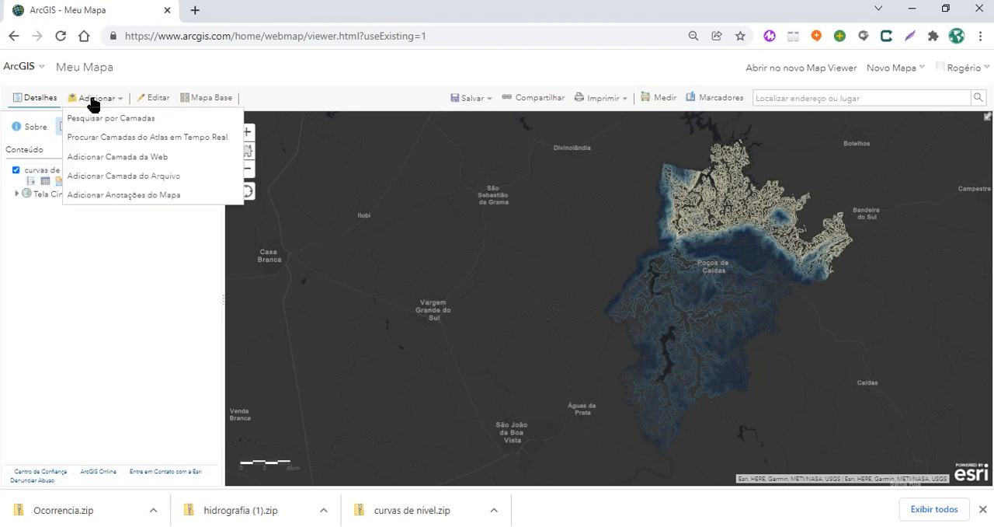
pyautogui.click(113, 177)
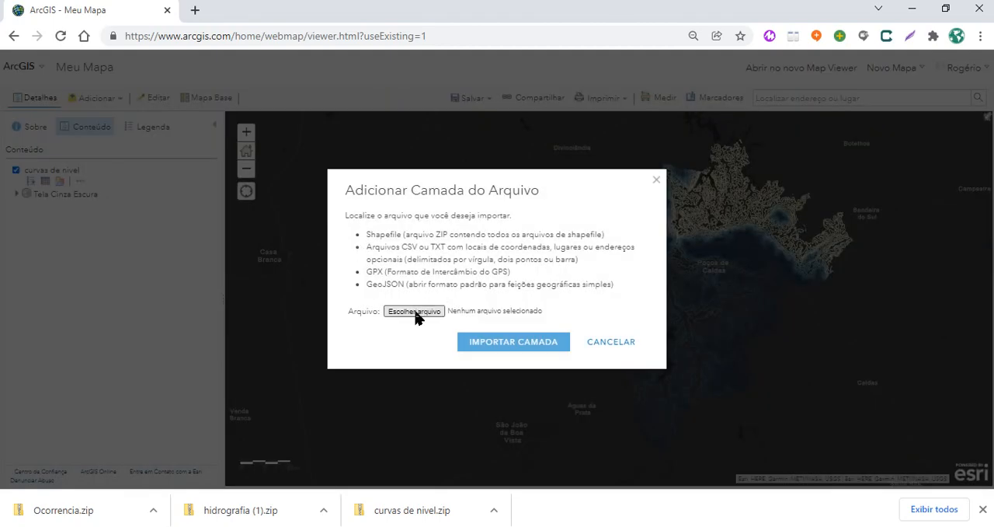
pyautogui.click(416, 311)
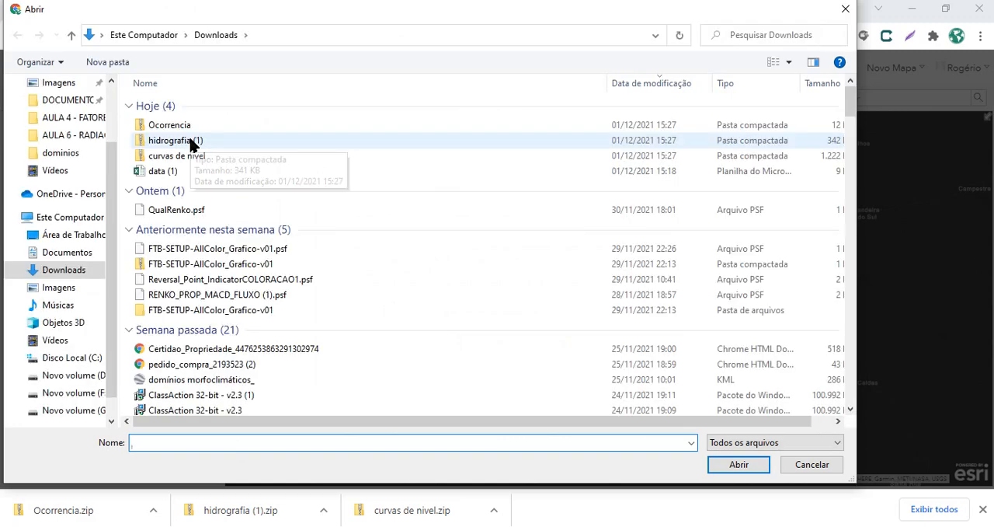
pyautogui.click(229, 139)
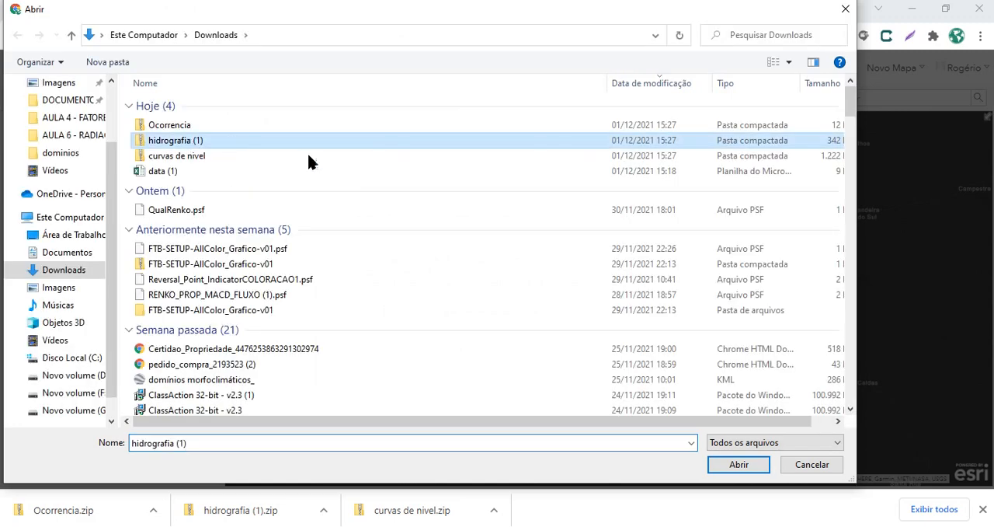
pyautogui.click(741, 465)
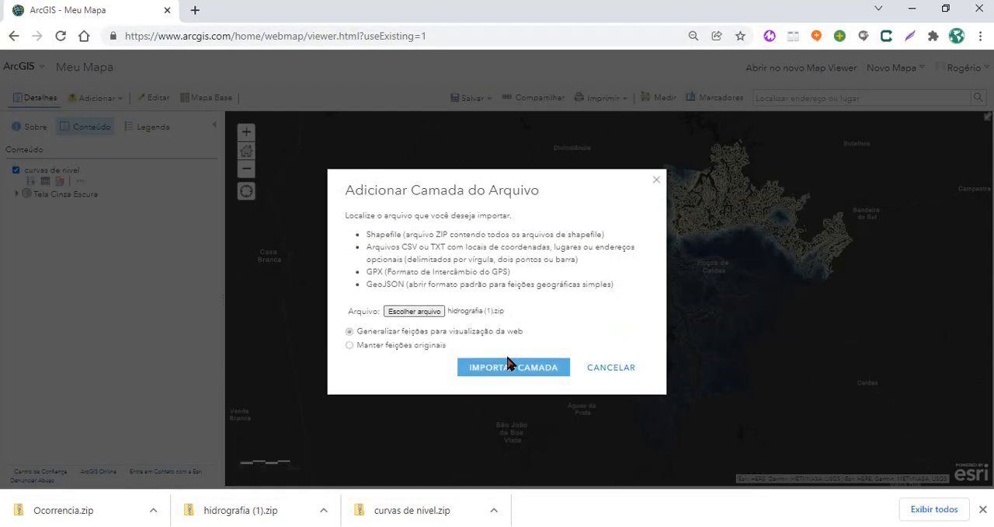
pyautogui.click(513, 369)
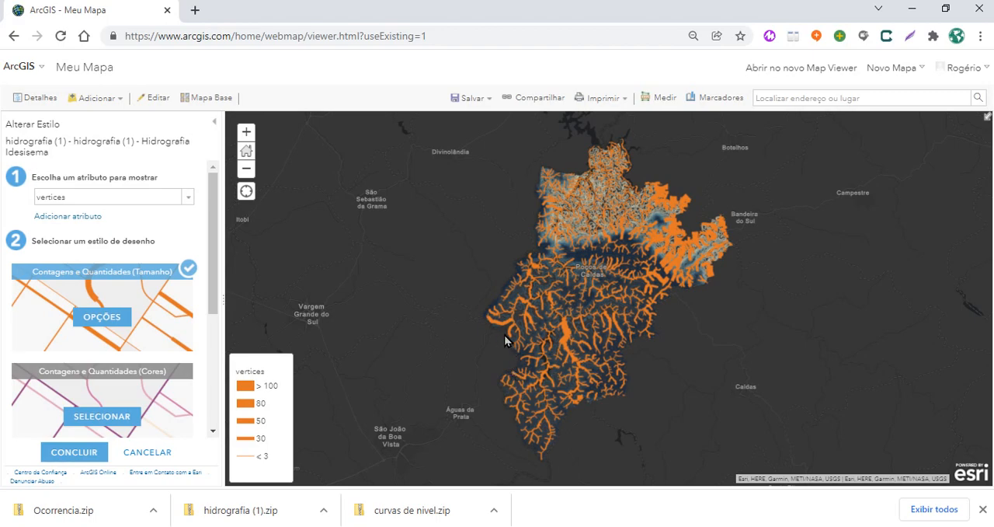
# Style the hydrography layer by the ordem attribute and inspect how line thickness varies along the rivers
pyautogui.click(186, 202)
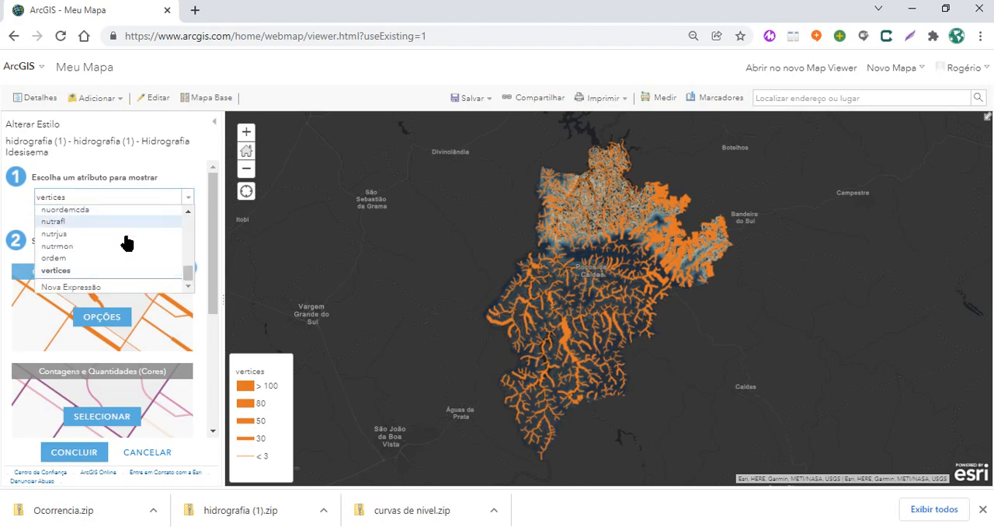
pyautogui.click(54, 257)
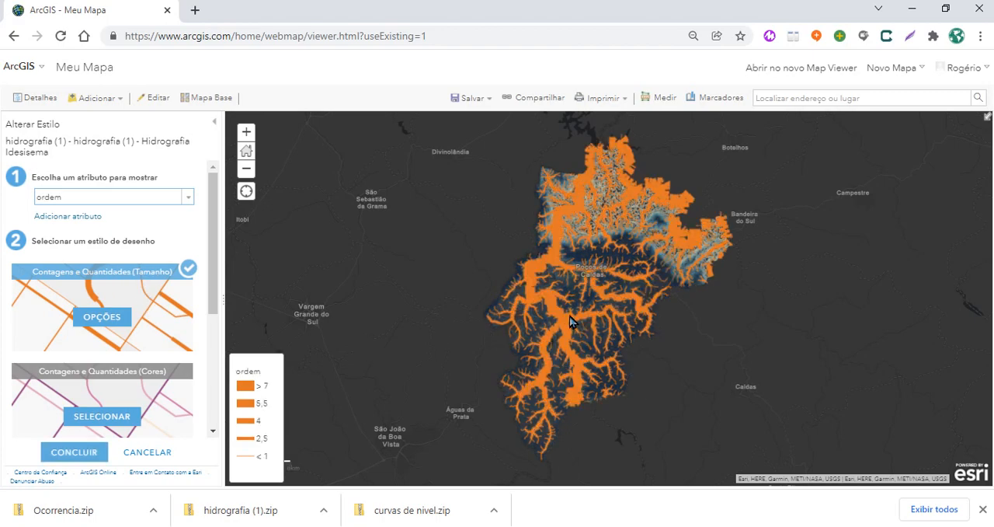
pyautogui.scroll(1, 575, 321)
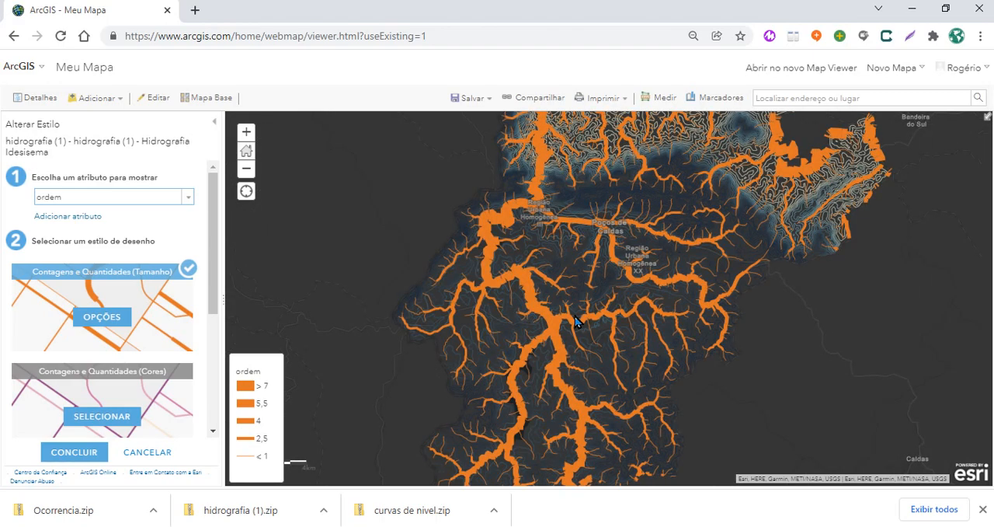
pyautogui.scroll(1, 575, 322)
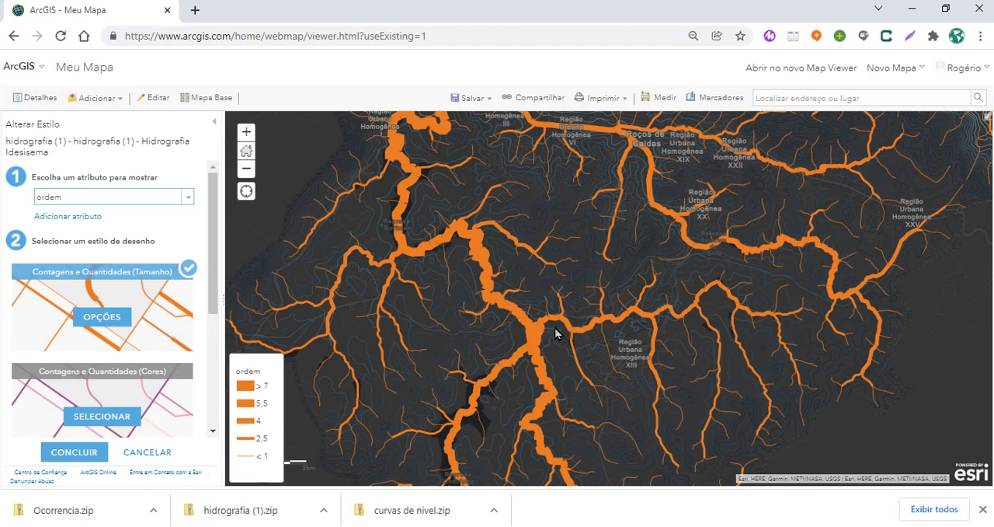
pyautogui.scroll(-1, 554, 332)
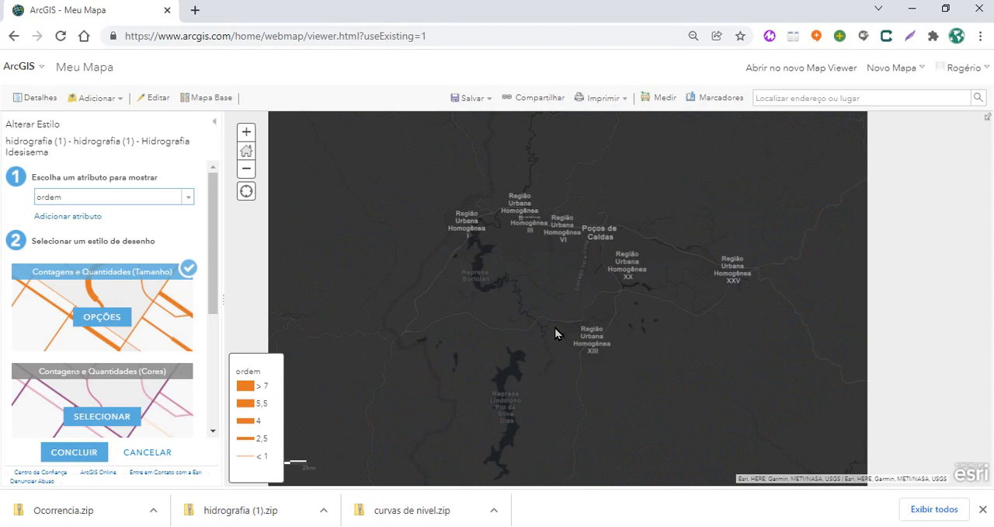
pyautogui.scroll(-1, 554, 332)
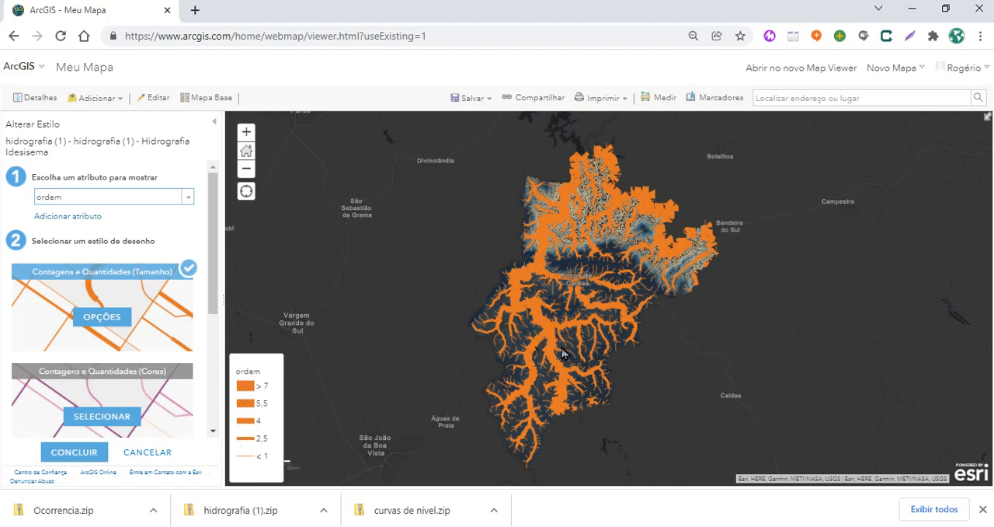
# Change the color of the hydrography layer's size-graded line symbols to bright blue
pyautogui.click(108, 329)
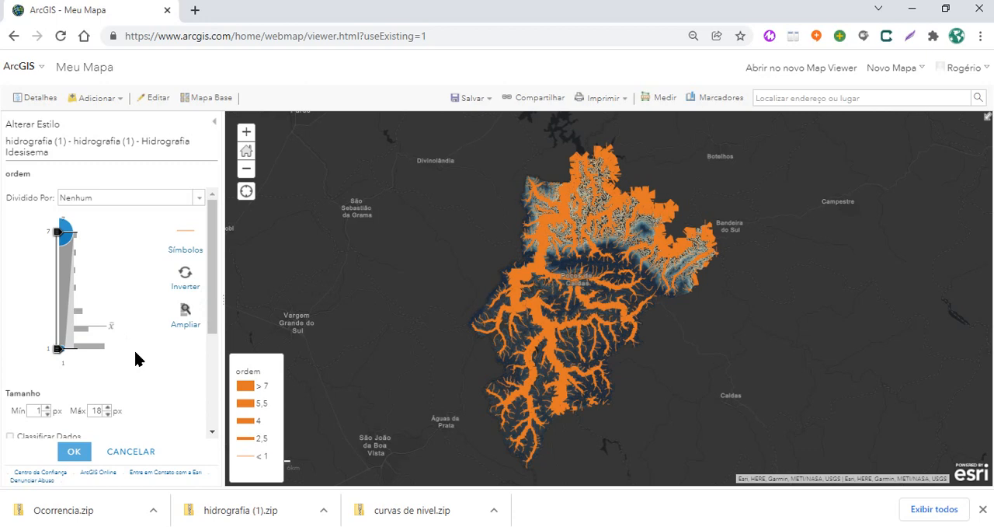
pyautogui.moveTo(96, 354)
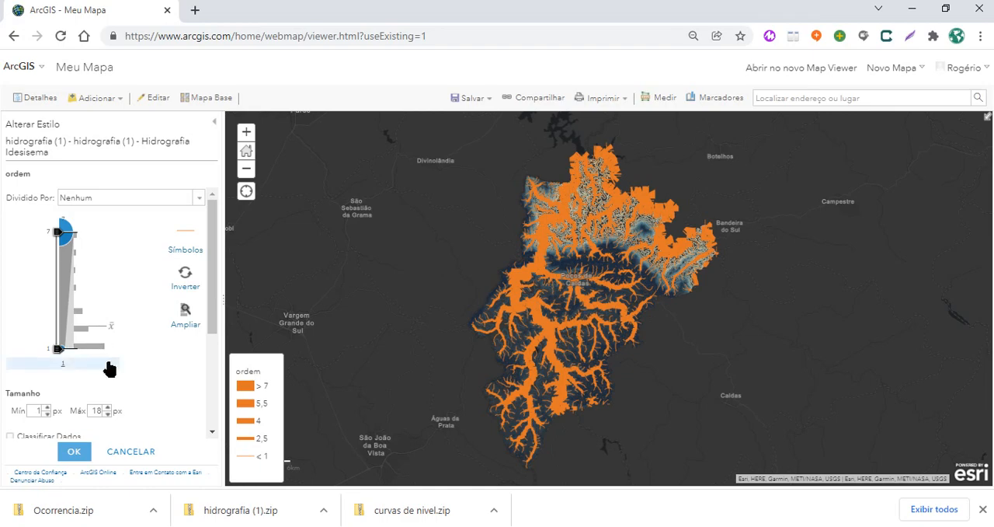
pyautogui.click(185, 254)
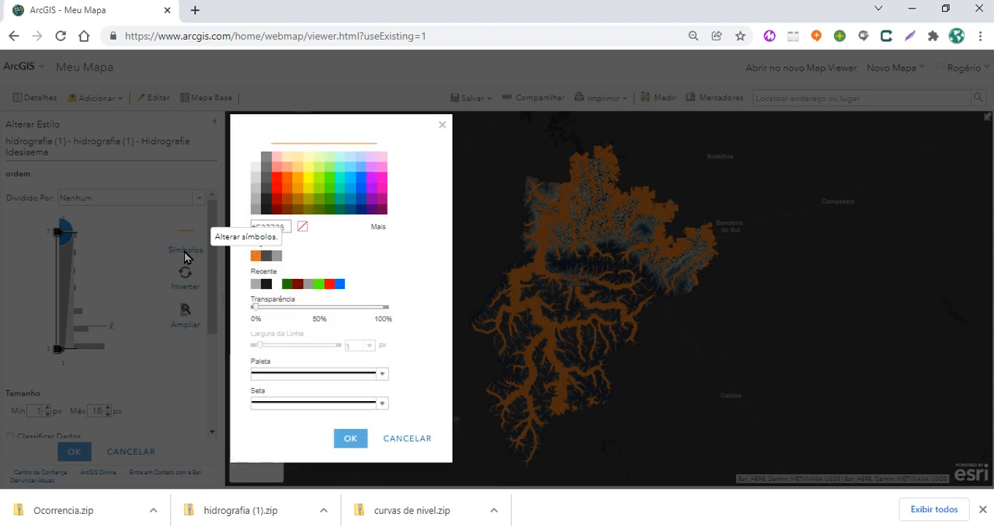
pyautogui.click(347, 442)
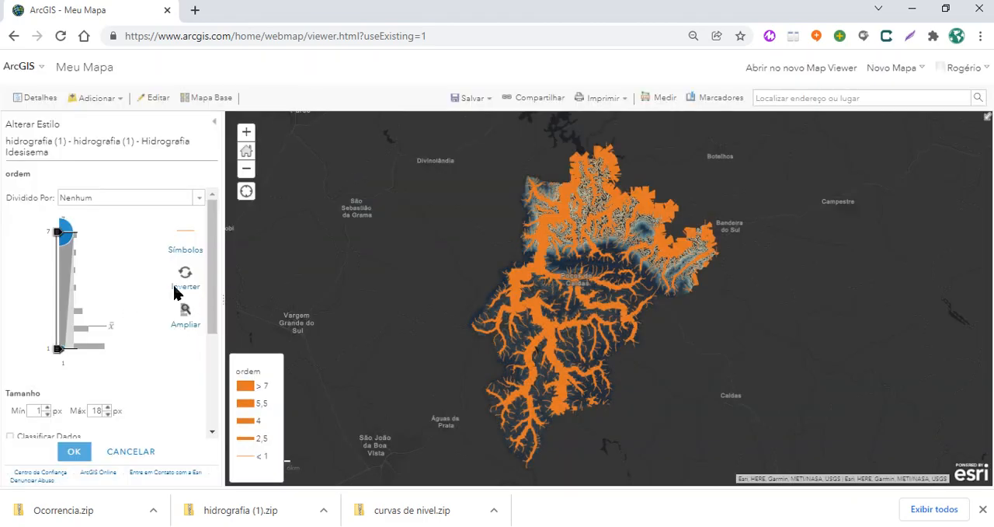
pyautogui.click(186, 256)
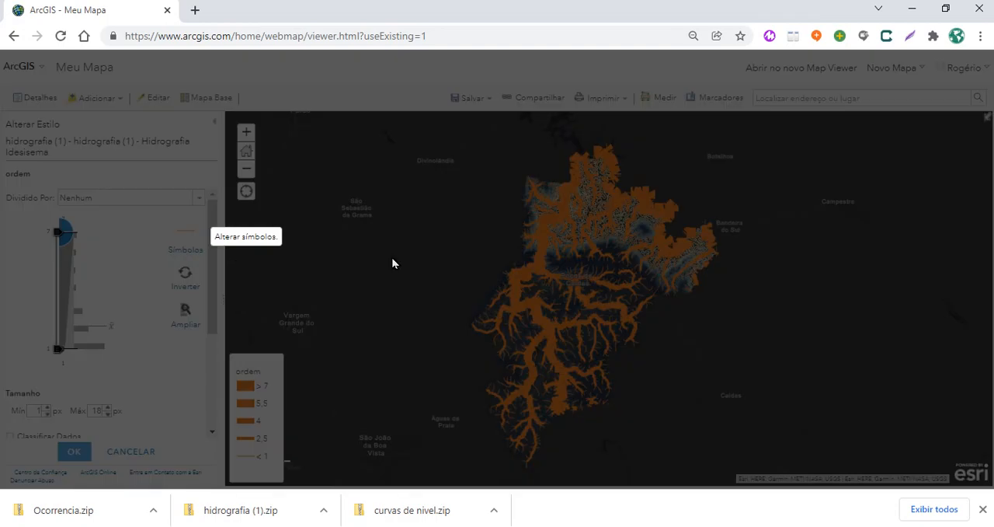
pyautogui.click(348, 170)
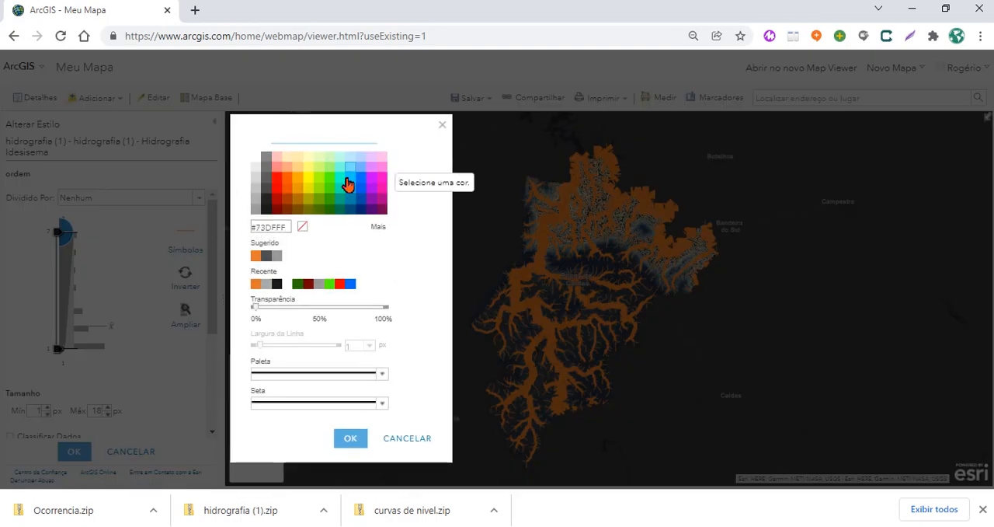
pyautogui.click(348, 178)
pyautogui.click(338, 439)
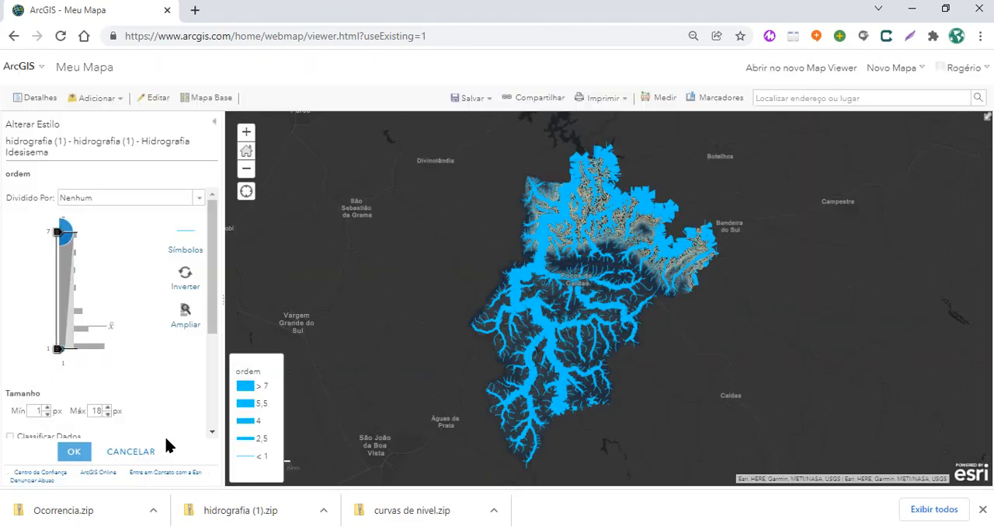
# Reduce the maximum line size of the hydrography symbols to 7 px and check the river network on the map
pyautogui.doubleClick(97, 410)
pyautogui.write('9')
pyautogui.click(124, 370)
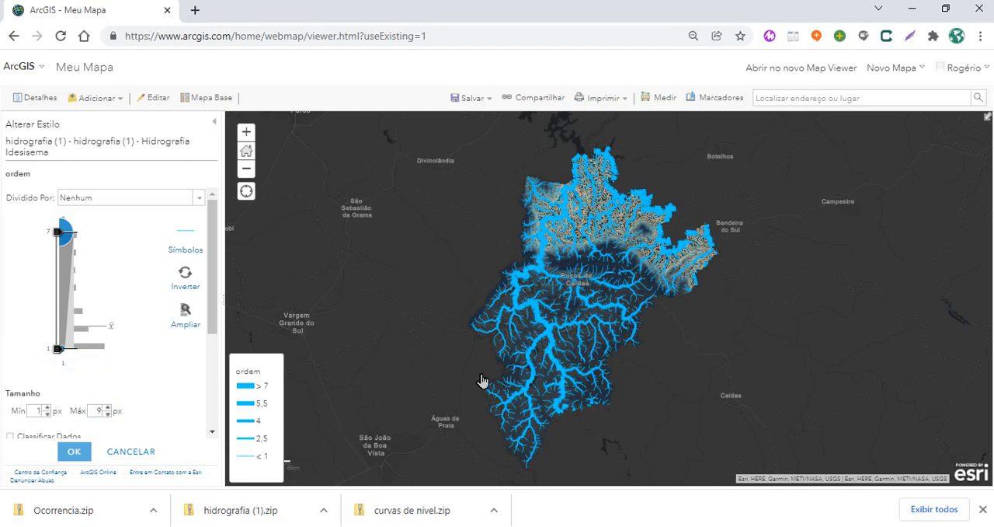
pyautogui.click(98, 409)
pyautogui.write('7')
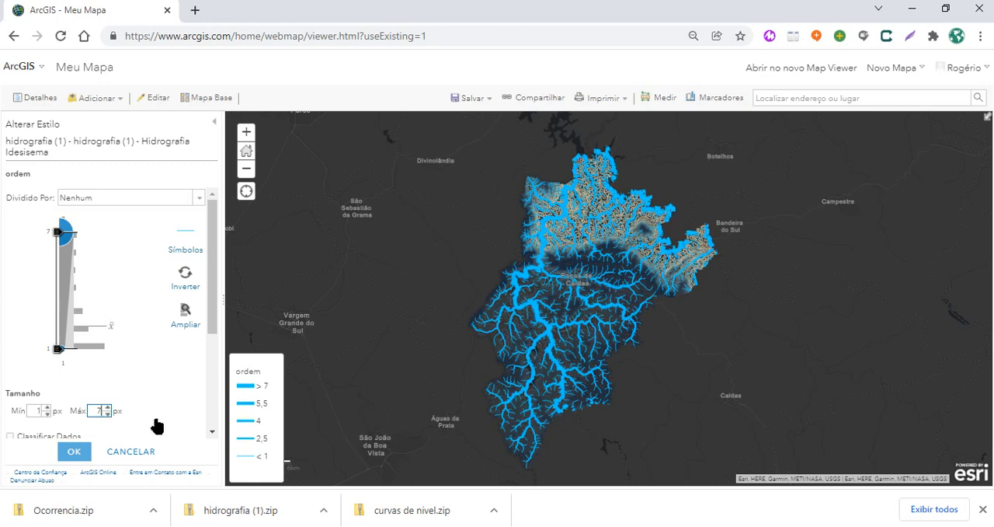
pyautogui.scroll(-1, 212, 322)
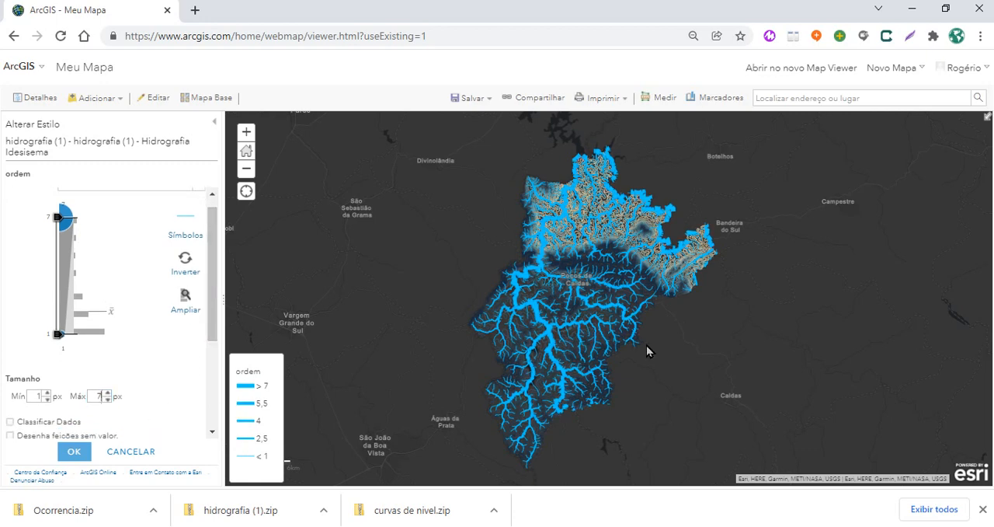
pyautogui.scroll(1, 606, 292)
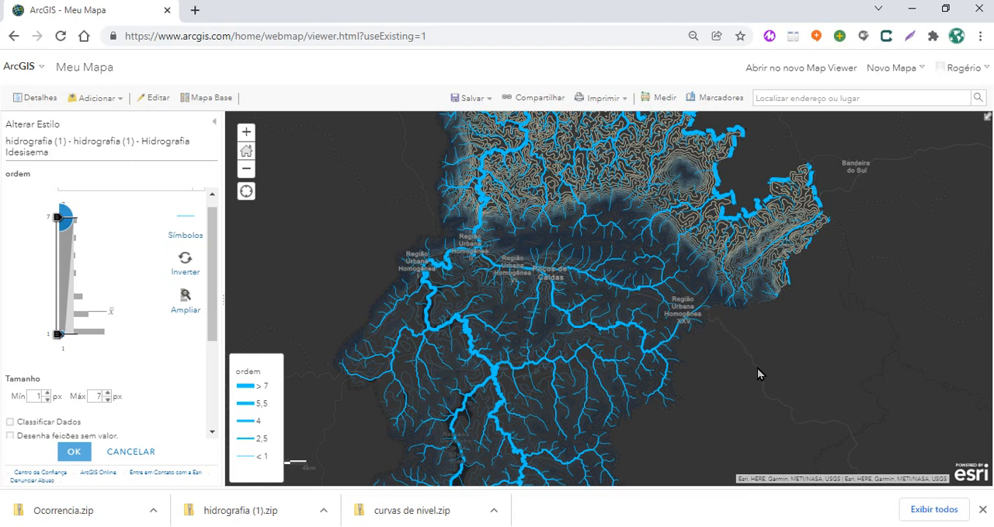
# Search the web for "strava mapa de calor" in a new browser tab, open Strava's Global Heatmap and dismiss its introduction
pyautogui.click(195, 10)
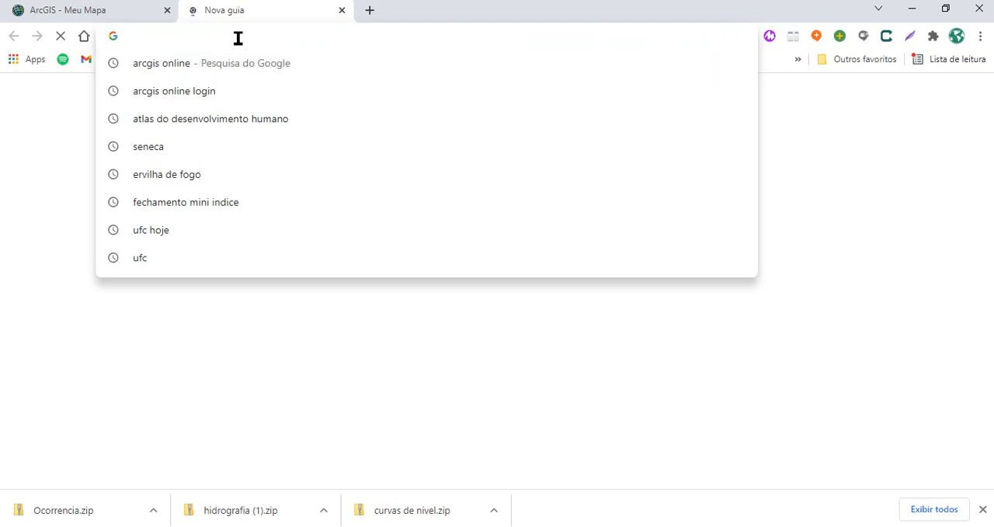
pyautogui.write('strava')
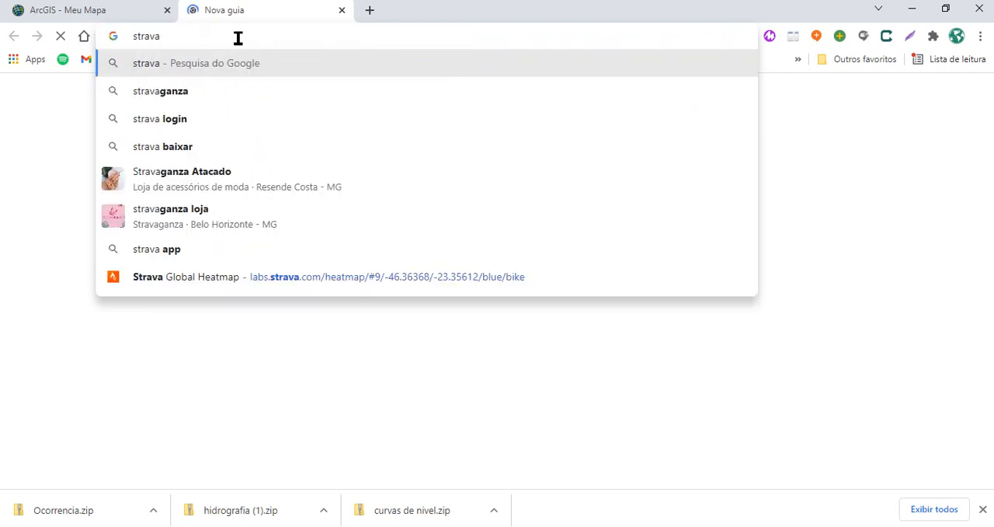
pyautogui.write(' mapa ')
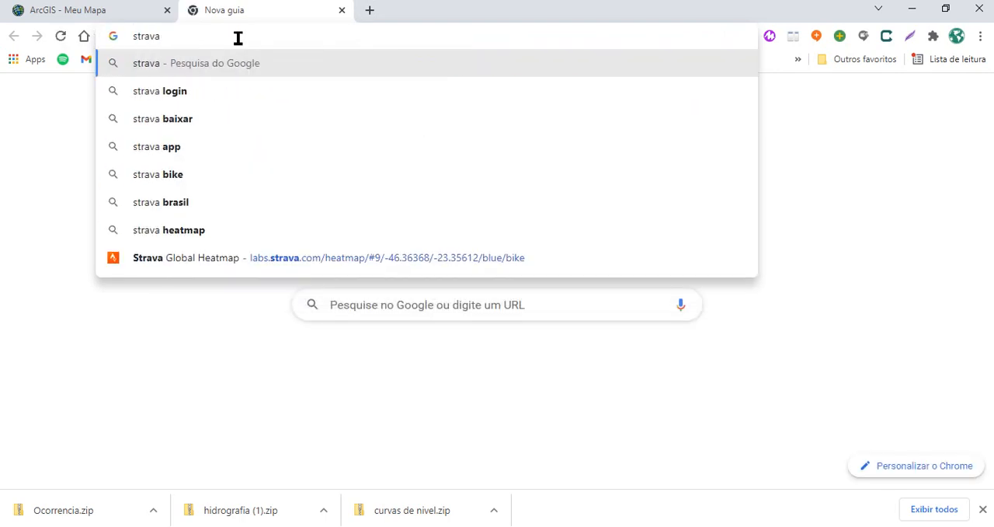
pyautogui.write('de ca')
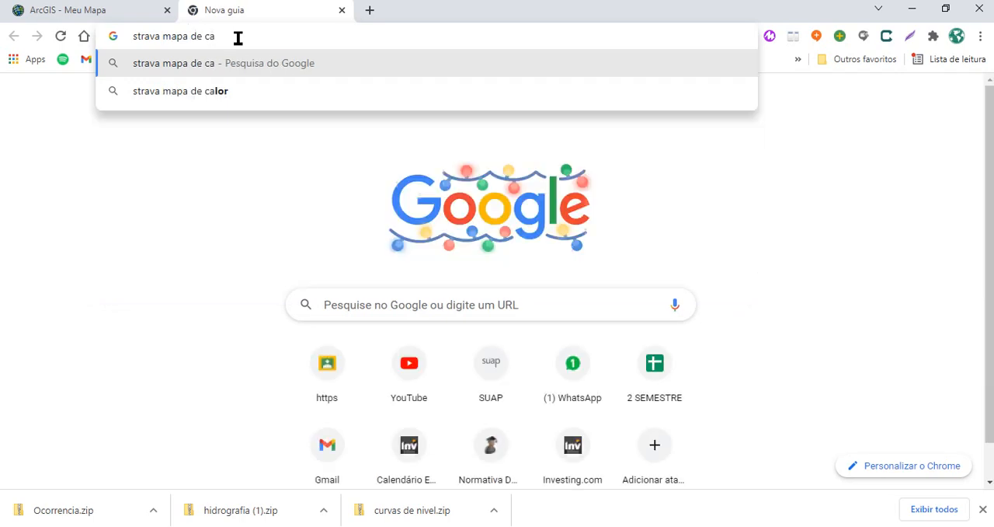
pyautogui.write('lor')
pyautogui.press('Return')
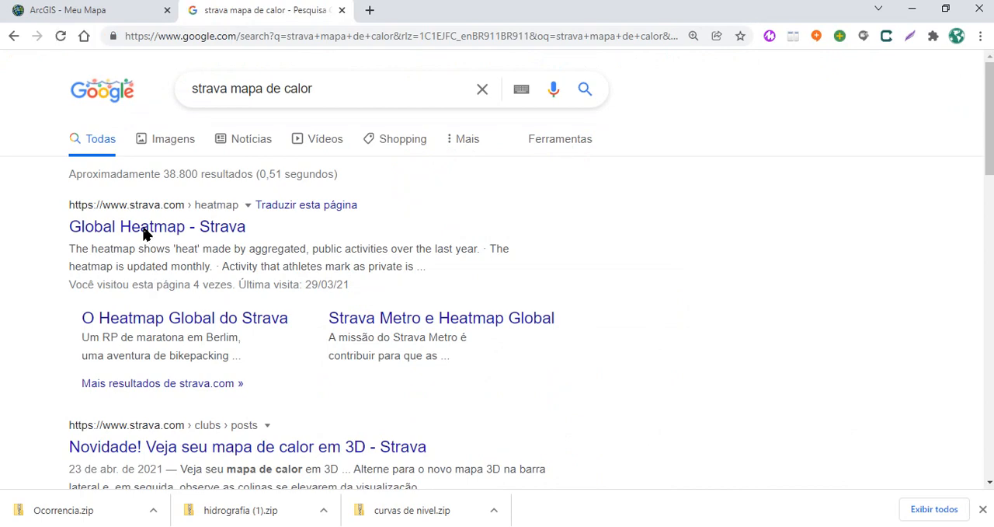
pyautogui.click(145, 233)
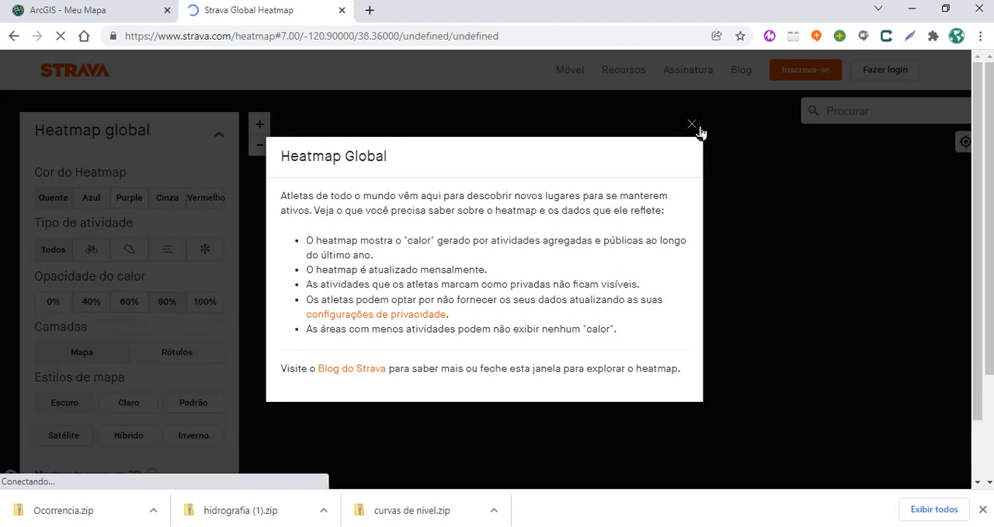
pyautogui.click(692, 128)
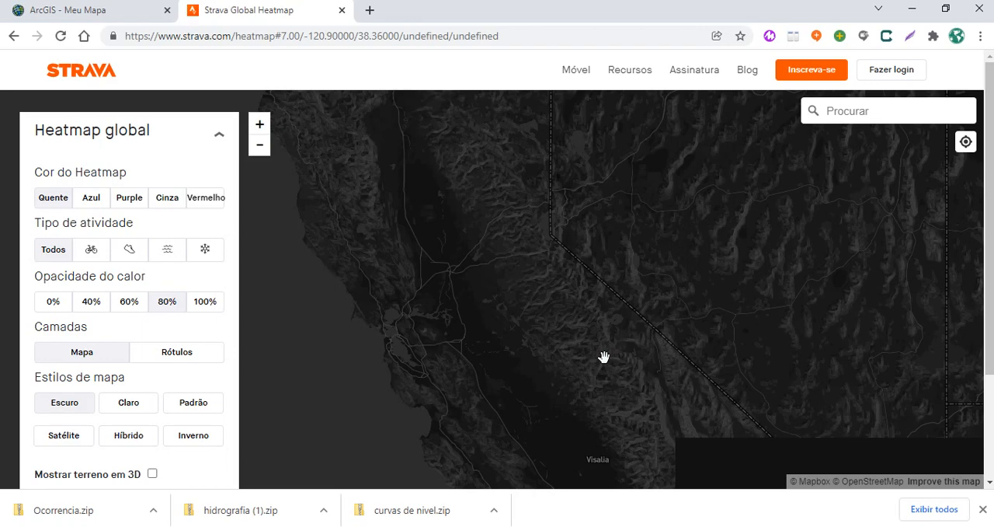
# Examine the global activity heatmap from California through Mexico to South America, ending over southern Brazil
pyautogui.scroll(-1, 603, 357)
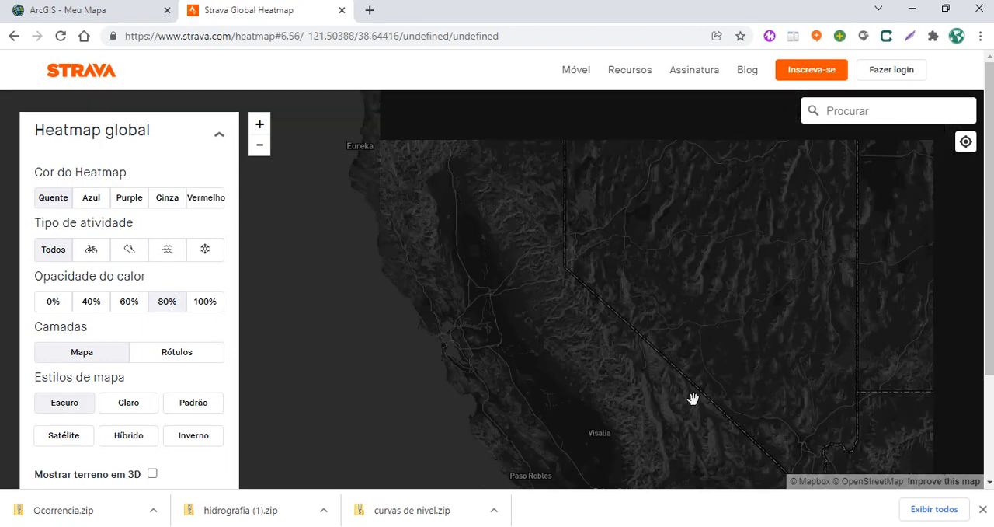
pyautogui.moveTo(642, 302); pyautogui.dragTo(581, 235)
pyautogui.scroll(-2, 667, 339)
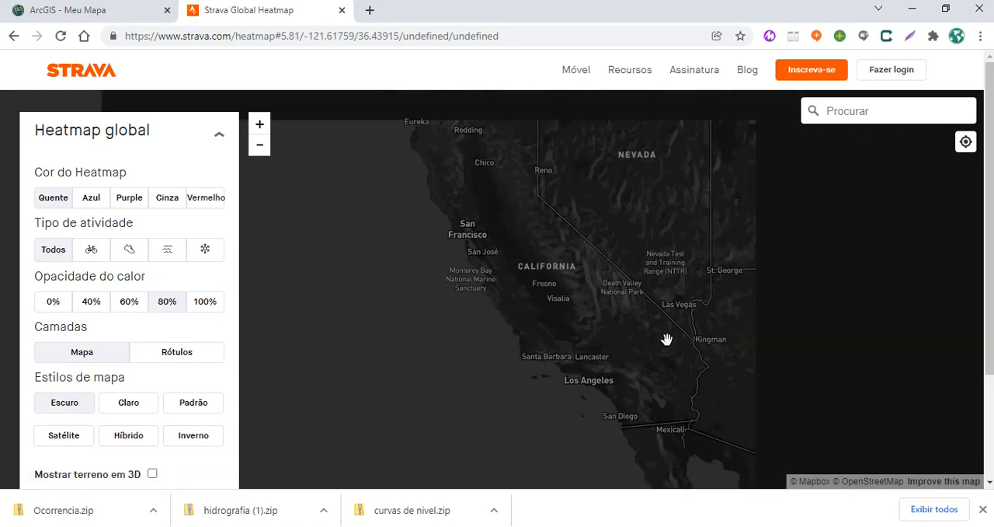
pyautogui.scroll(-1, 666, 340)
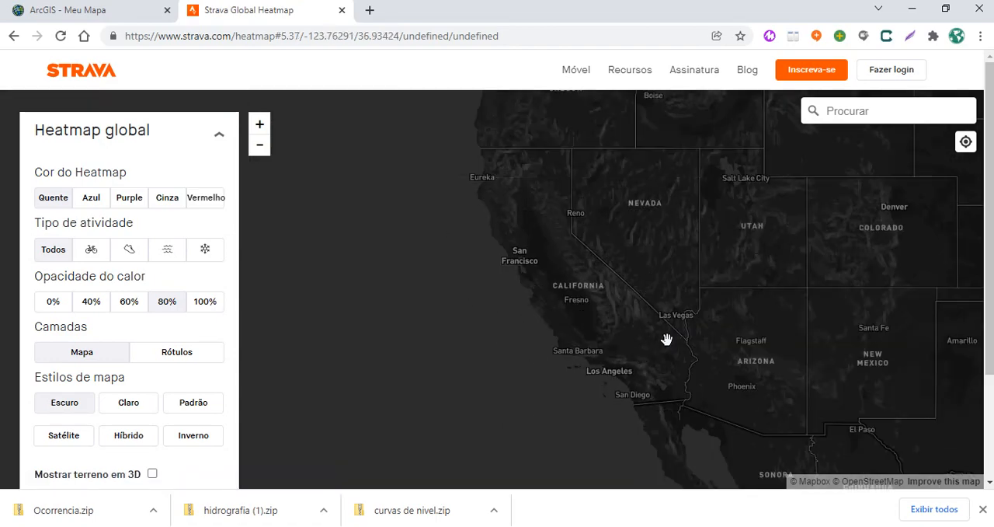
pyautogui.scroll(-1, 667, 339)
pyautogui.moveTo(740, 366); pyautogui.dragTo(465, 163)
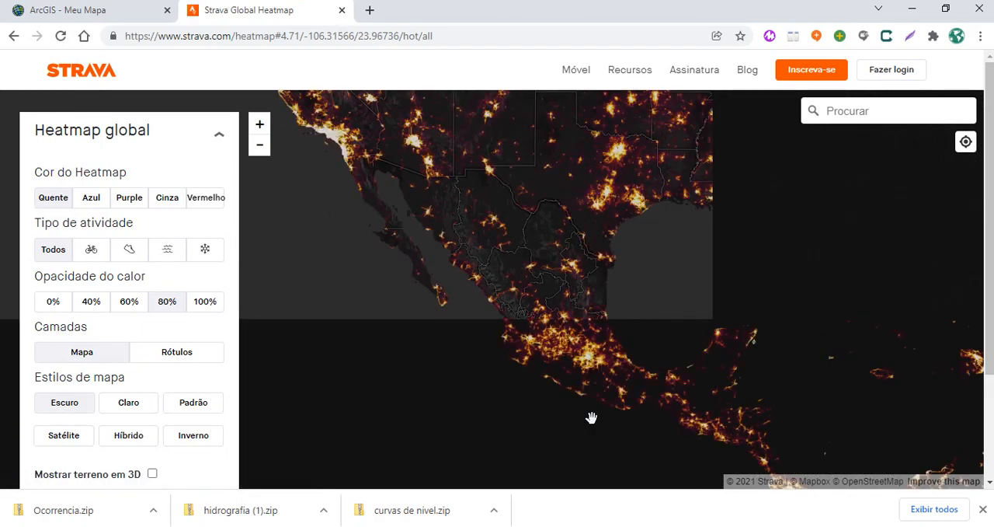
pyautogui.moveTo(619, 433); pyautogui.dragTo(506, 240)
pyautogui.moveTo(631, 378); pyautogui.dragTo(512, 162)
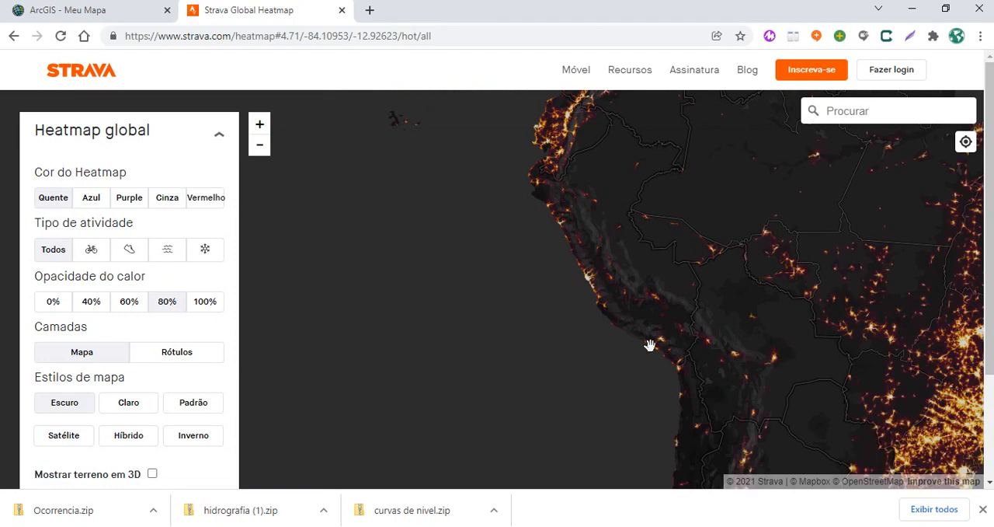
pyautogui.moveTo(690, 400); pyautogui.dragTo(420, 201)
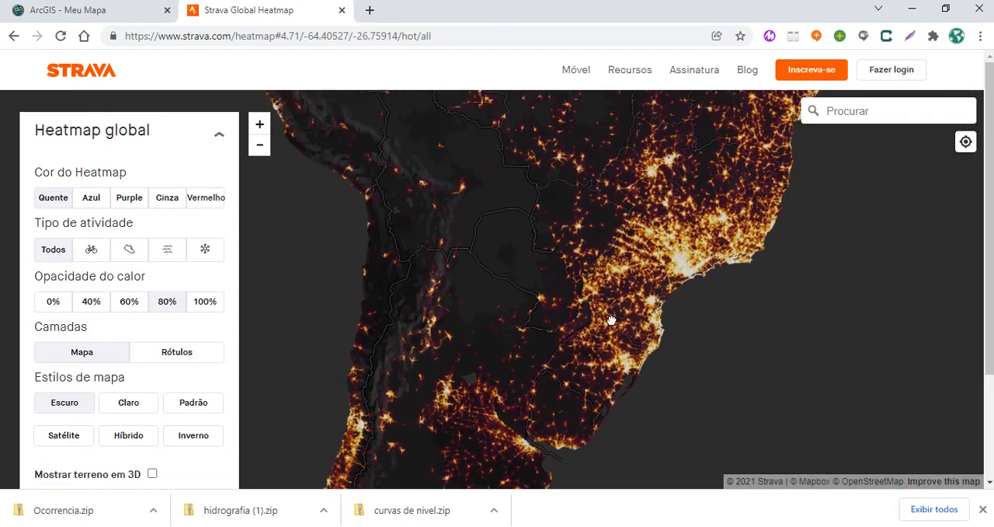
# Examine the density of recorded activities across southeastern Brazil, closing in on the area north of São Paulo
pyautogui.scroll(2, 711, 240)
pyautogui.scroll(2, 696, 240)
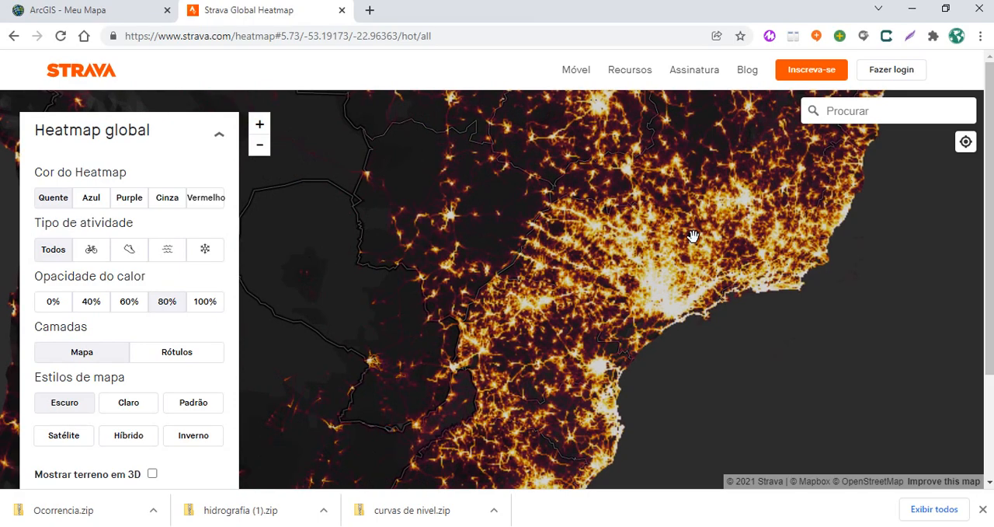
pyautogui.scroll(2, 694, 236)
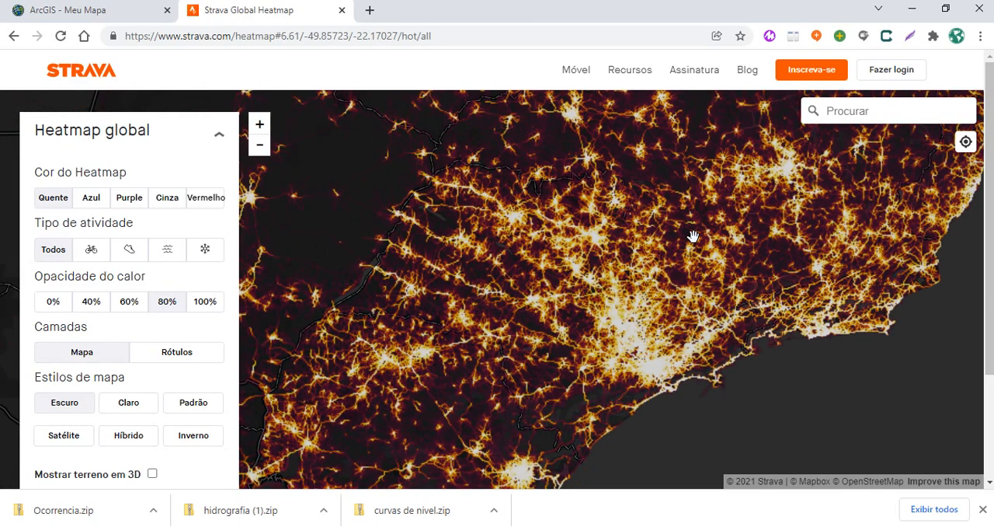
pyautogui.scroll(1, 708, 227)
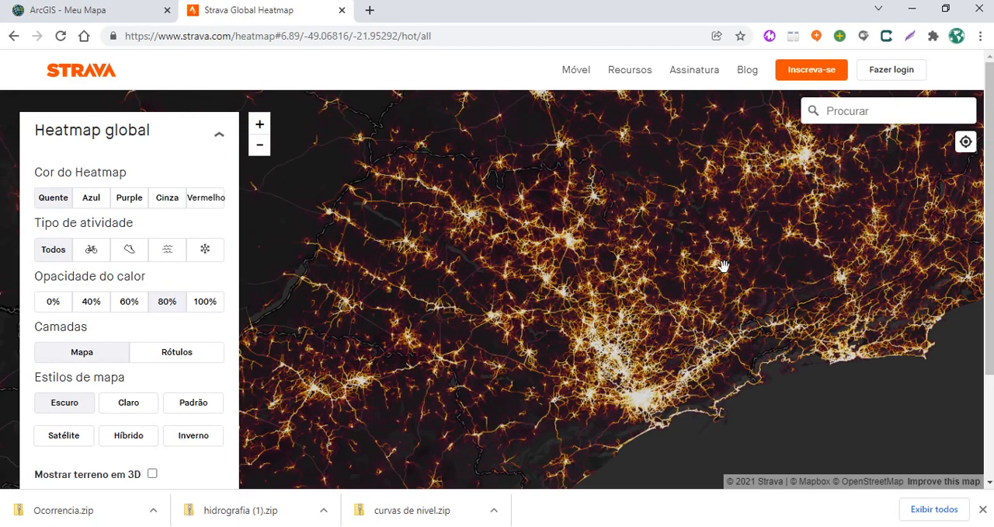
pyautogui.scroll(2, 704, 231)
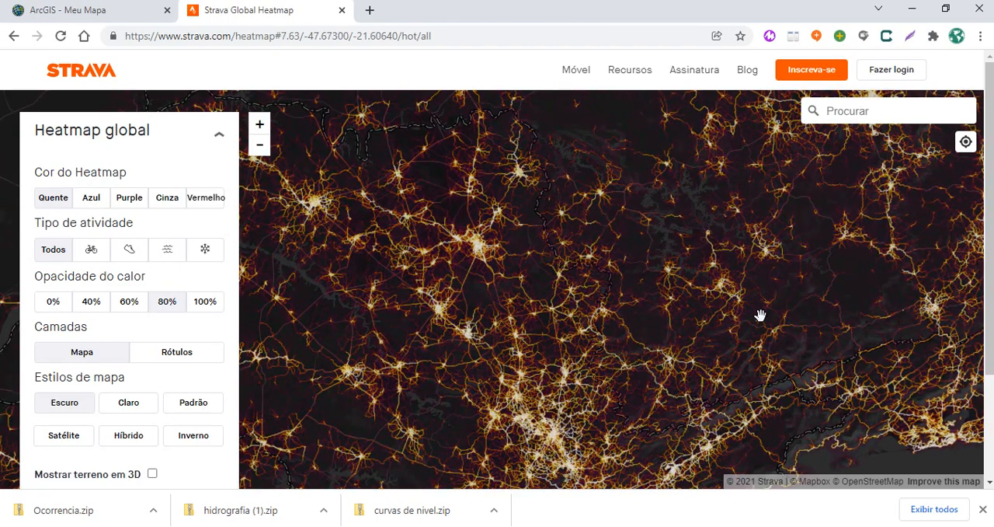
pyautogui.scroll(2, 726, 264)
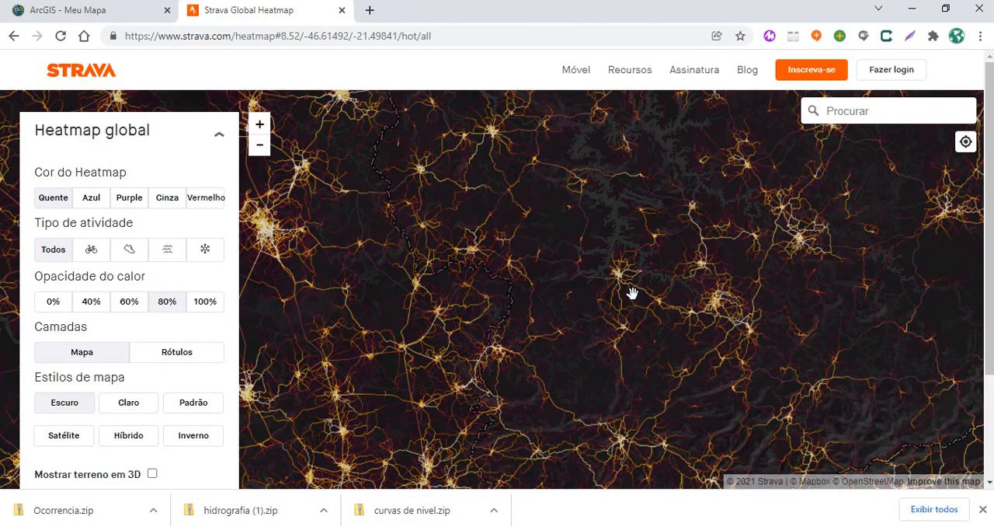
pyautogui.scroll(1, 633, 293)
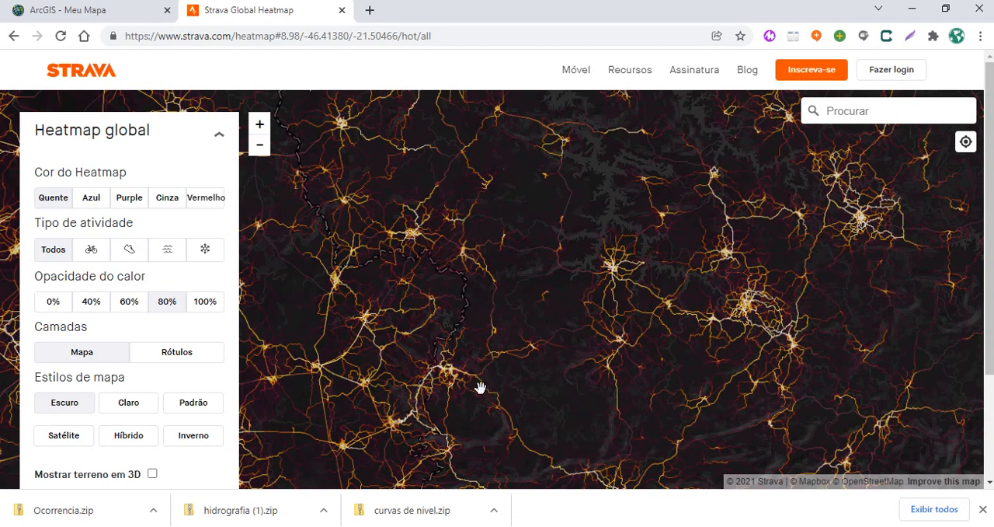
# Inspect the heatmap around Poços de Caldas down to street level, dismissing the login prompt
pyautogui.moveTo(490, 382); pyautogui.dragTo(568, 235)
pyautogui.scroll(3, 550, 208)
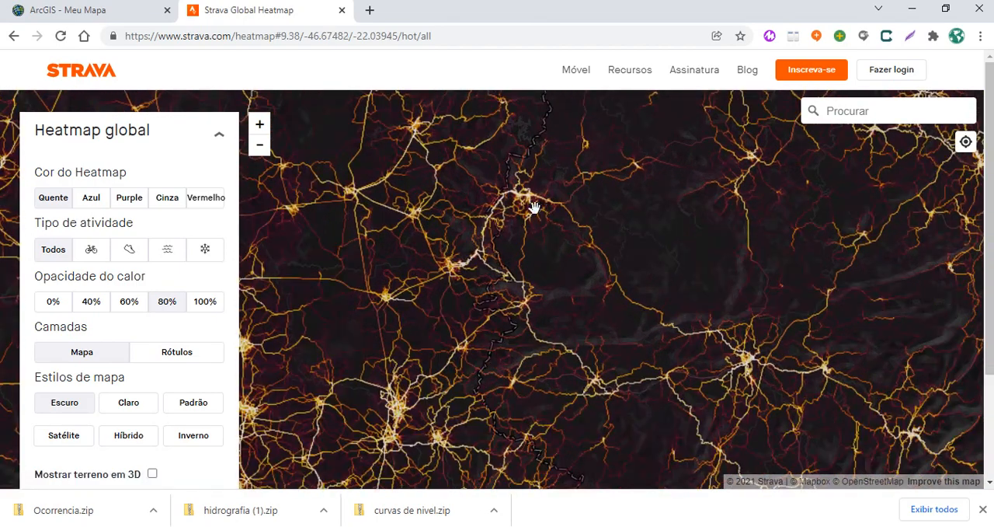
pyautogui.scroll(4, 534, 207)
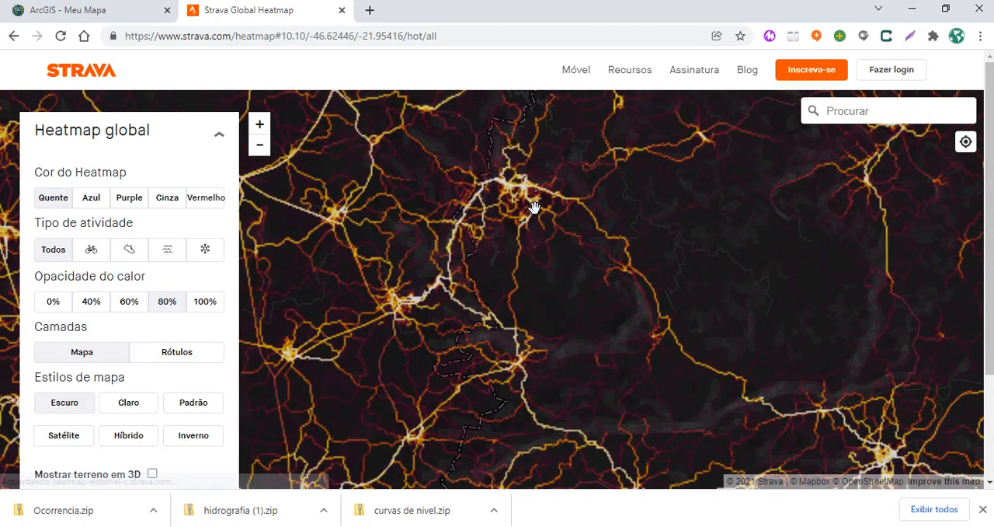
pyautogui.scroll(3, 534, 207)
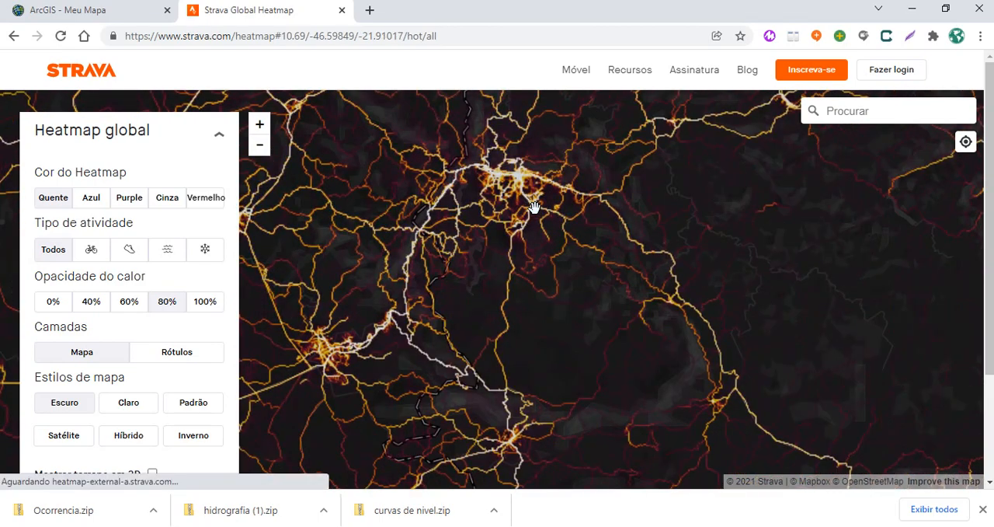
pyautogui.scroll(4, 535, 208)
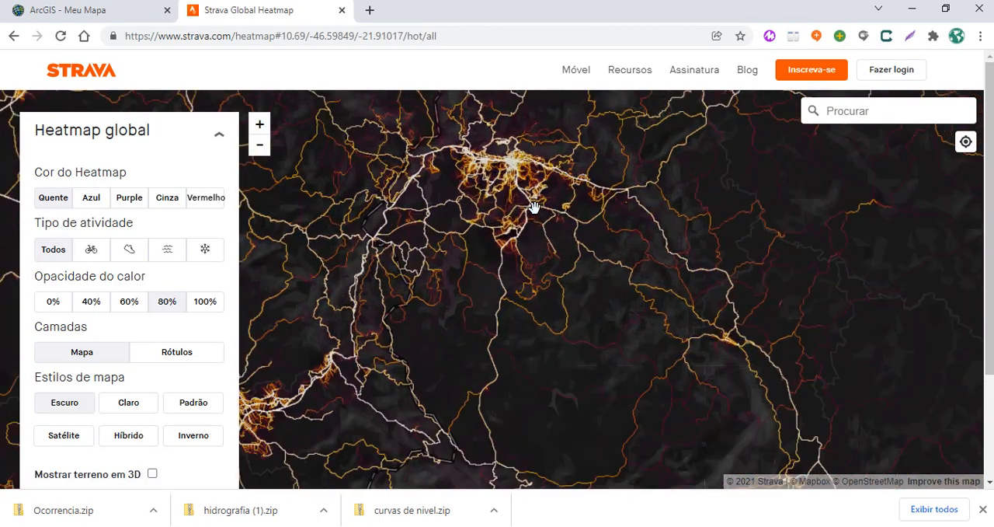
pyautogui.scroll(3, 509, 170)
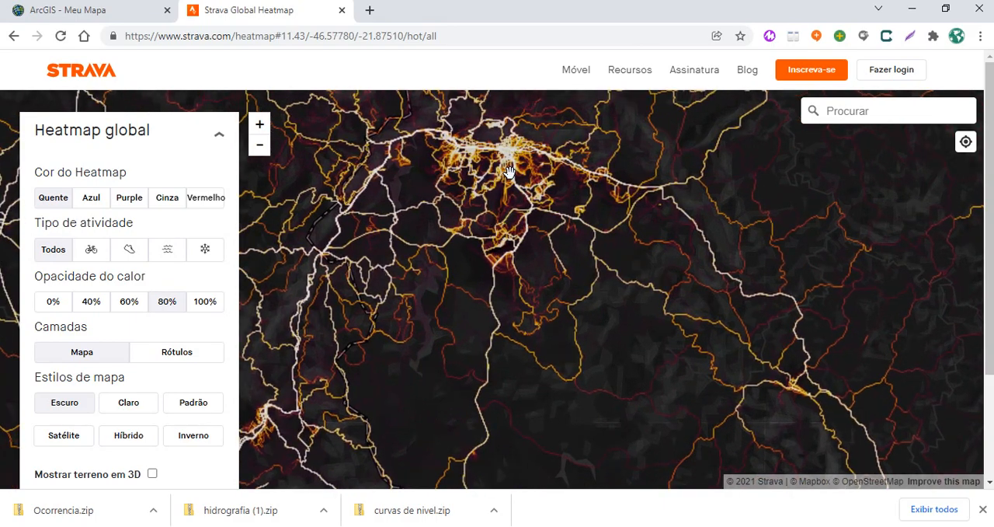
pyautogui.moveTo(515, 215); pyautogui.dragTo(525, 278)
pyautogui.scroll(-3, 526, 278)
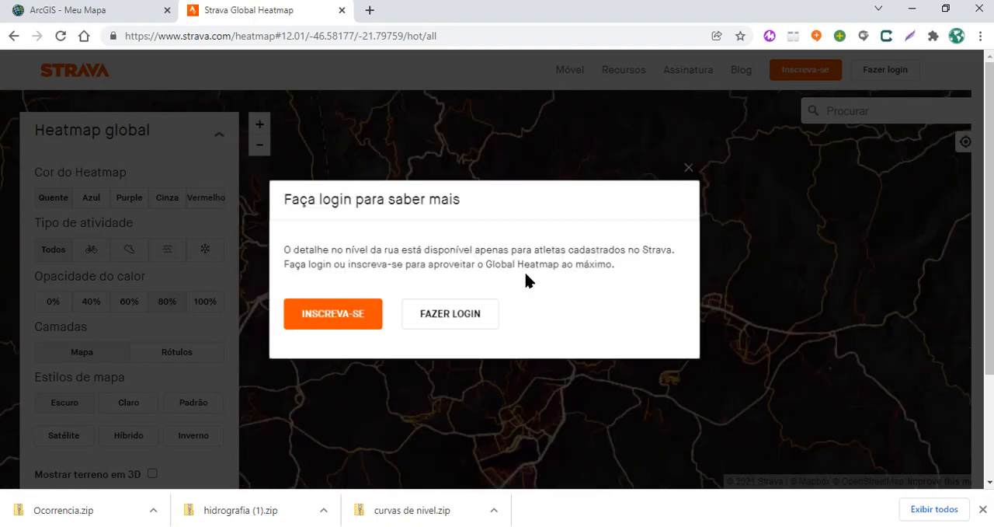
pyautogui.click(692, 165)
pyautogui.scroll(2, 537, 291)
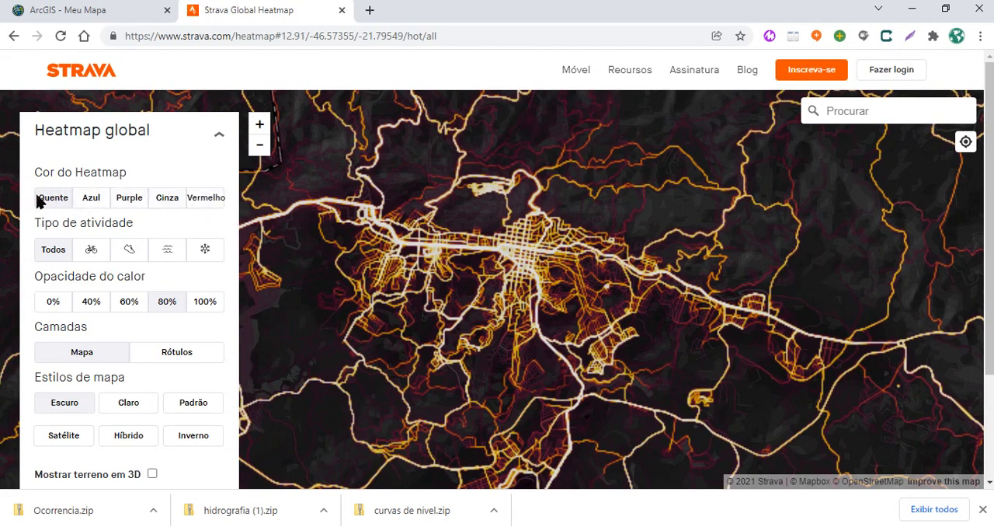
# Compare the cycling, running and water activity heatmaps around Poços de Caldas, including the reservoir west of the city
pyautogui.click(90, 254)
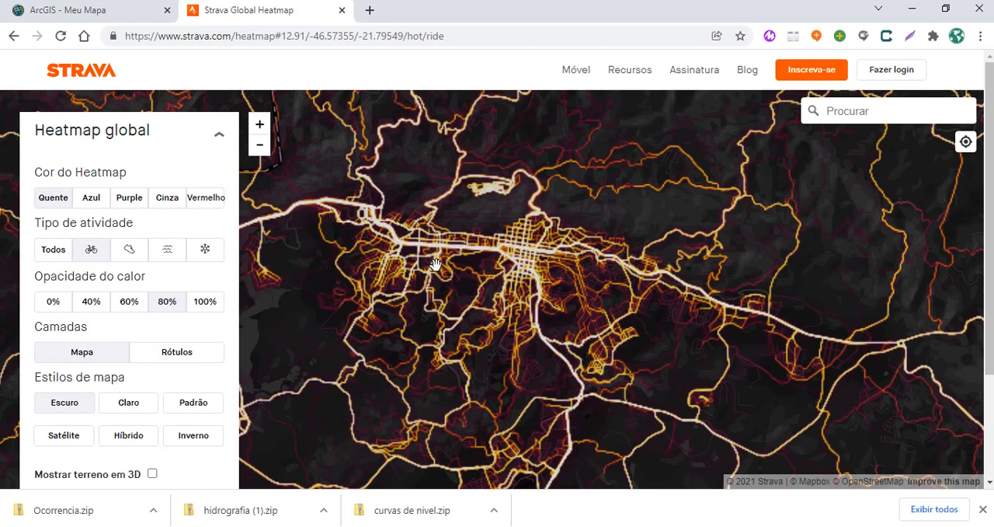
pyautogui.click(128, 257)
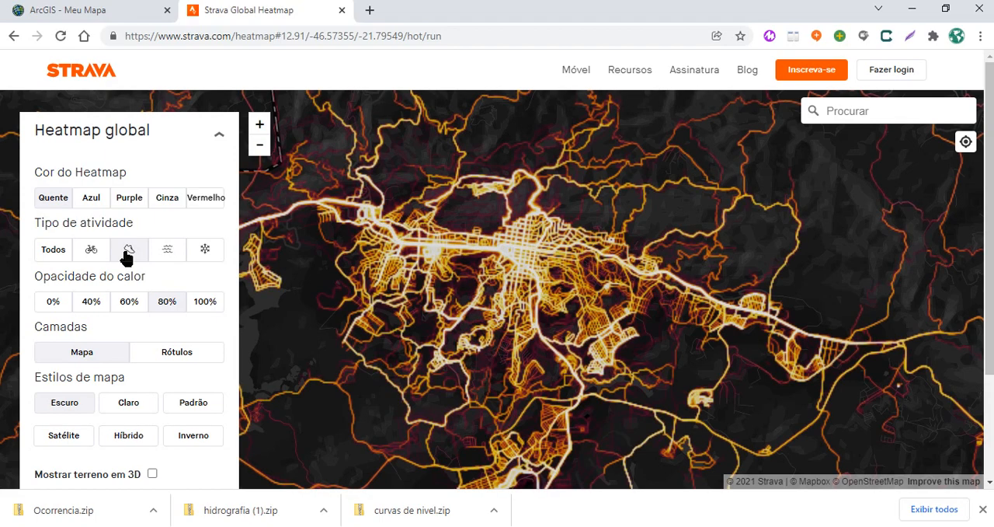
pyautogui.click(167, 252)
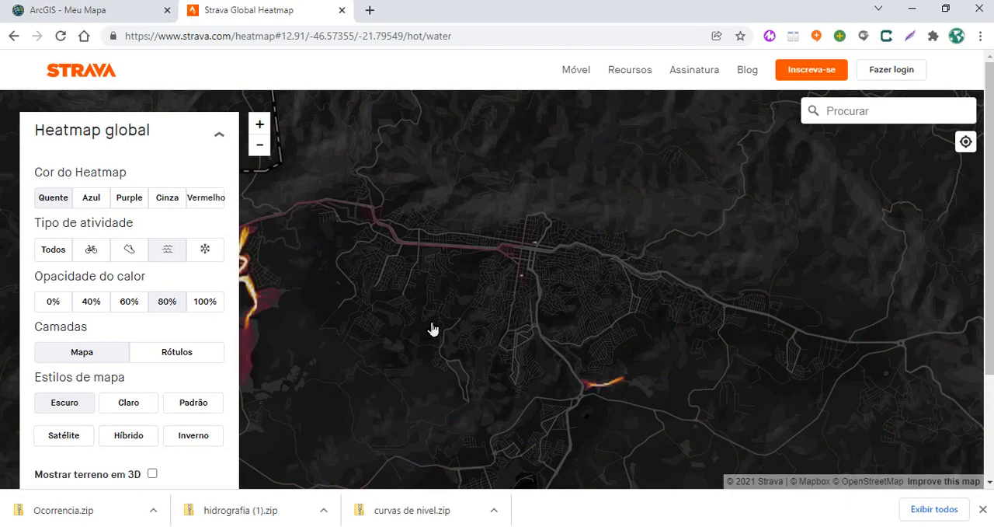
pyautogui.moveTo(382, 369); pyautogui.dragTo(475, 347)
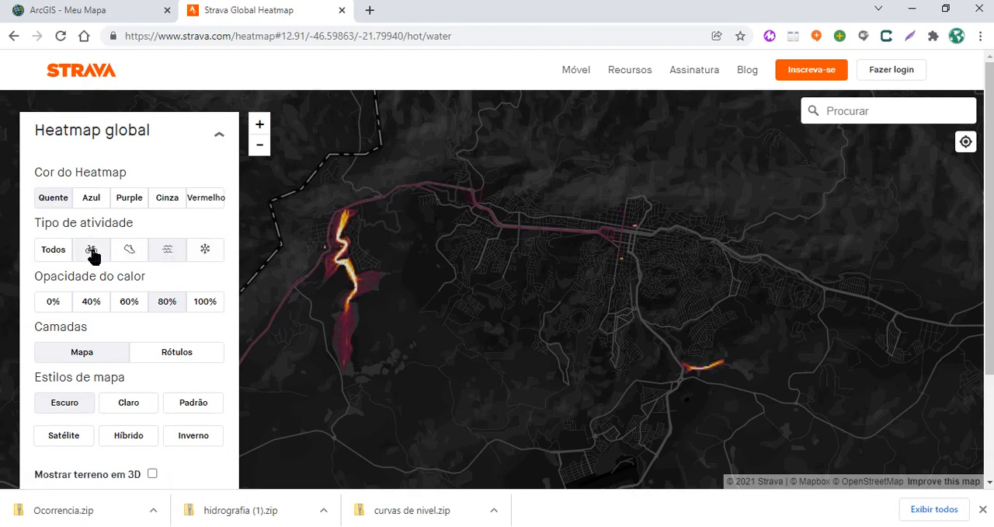
# Show the heatmap for cycling activities in blue (Azul) at 40% heat opacity
pyautogui.click(94, 197)
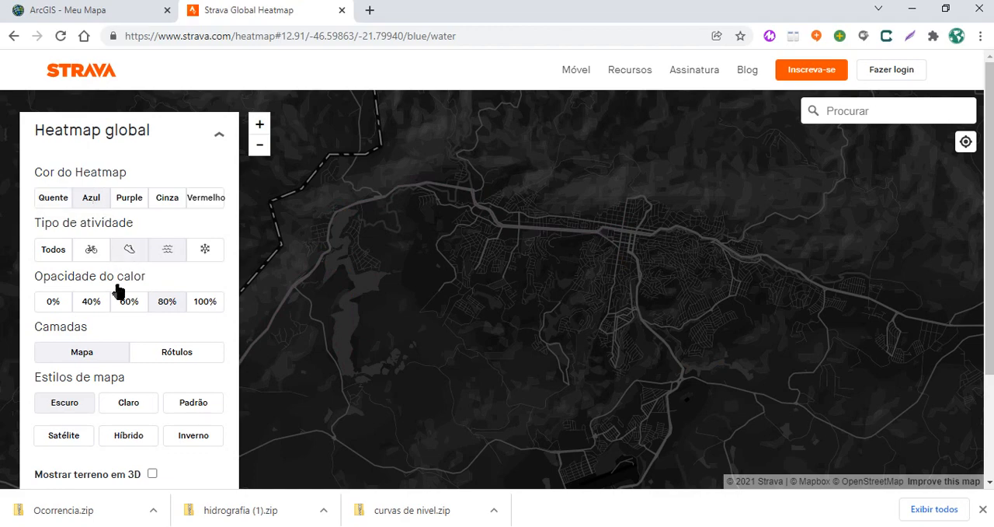
pyautogui.click(91, 304)
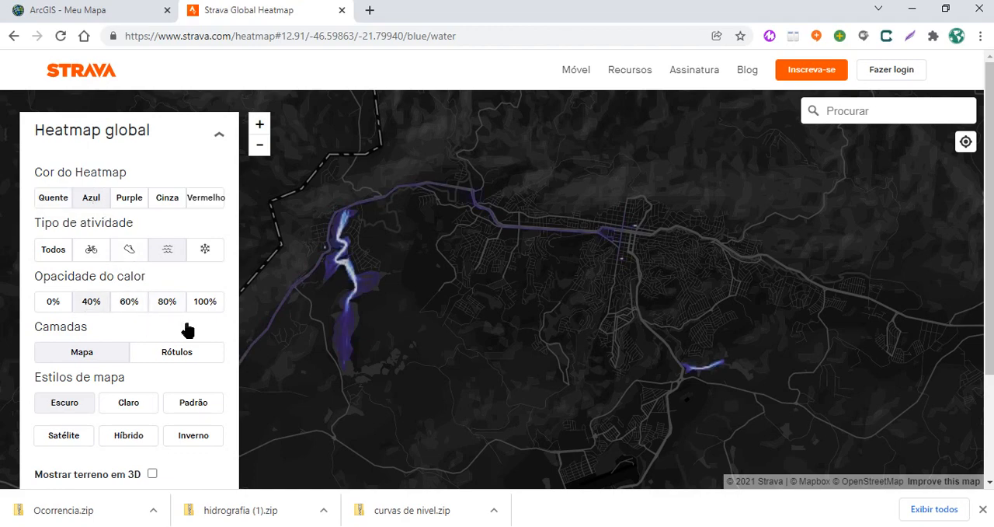
pyautogui.click(90, 252)
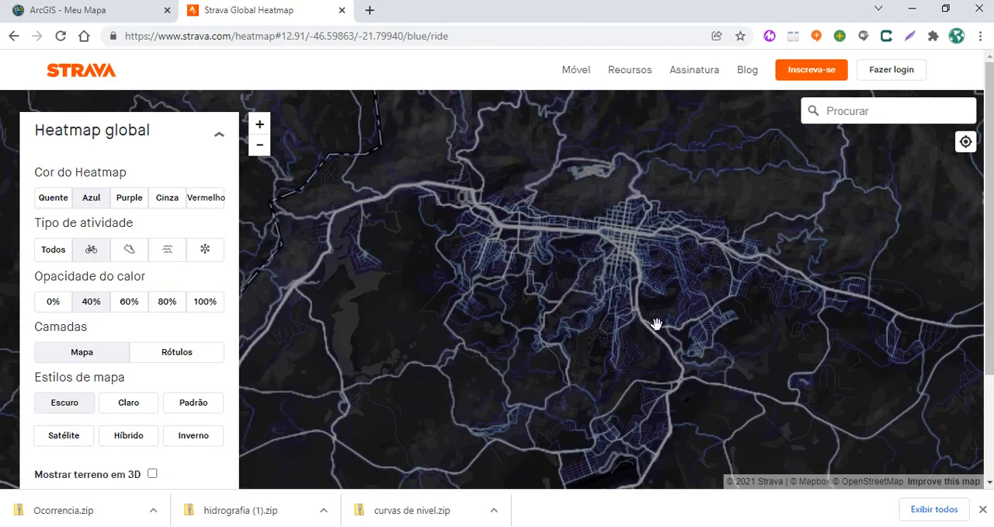
# Center the cycling heatmap on the city and set the map style to satellite (Satélite)
pyautogui.moveTo(671, 381); pyautogui.dragTo(579, 271)
pyautogui.moveTo(576, 359); pyautogui.dragTo(575, 363)
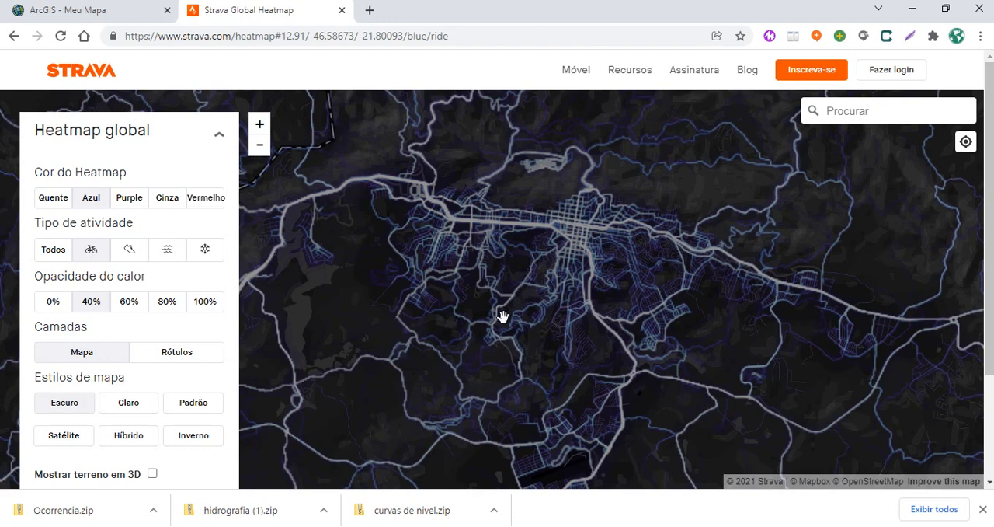
pyautogui.click(67, 437)
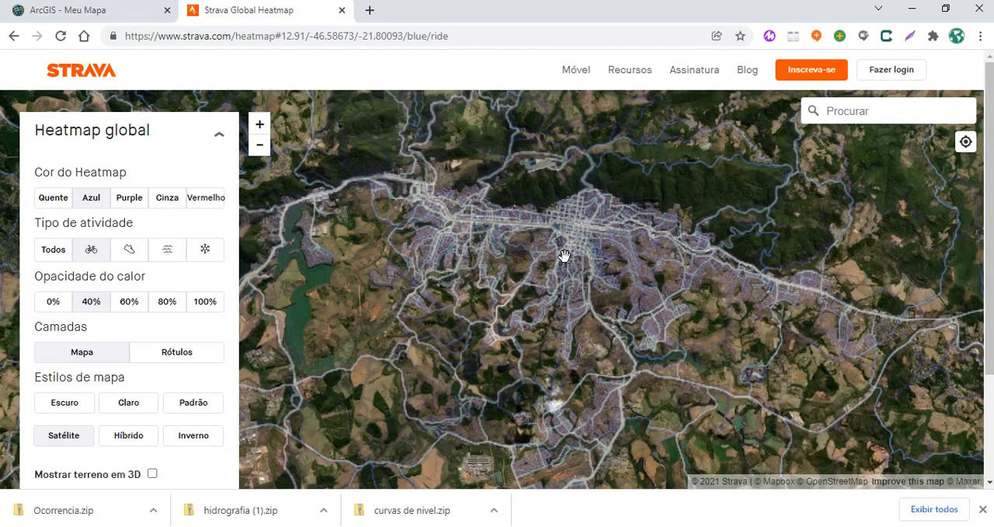
# Switch back to the ArcGIS map and accept the hydrography layer's size settings
pyautogui.click(100, 11)
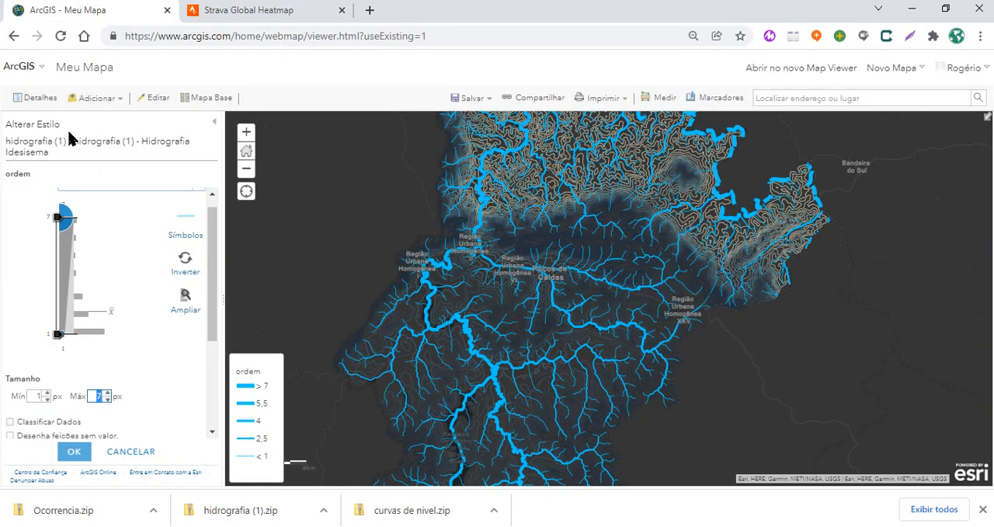
pyautogui.click(75, 453)
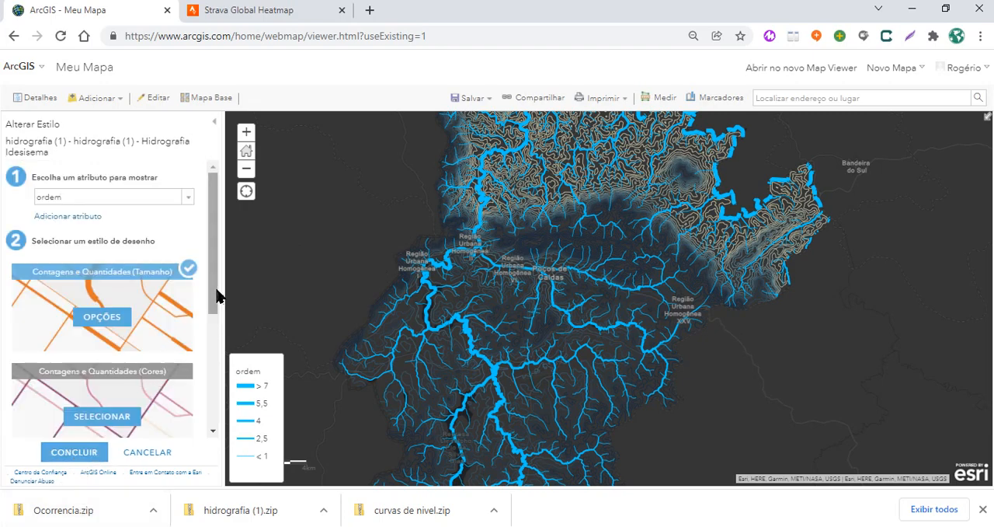
# Try the Tipos (Símbolos únicos) style on the hydrography layer and examine the stream orders in the southern part of the area
pyautogui.moveTo(215, 296); pyautogui.dragTo(214, 354)
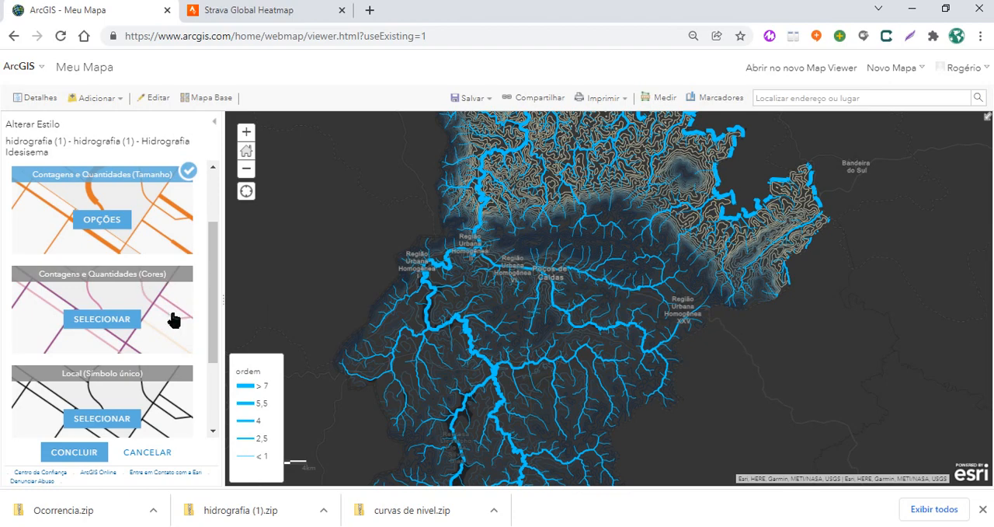
pyautogui.moveTo(173, 319)
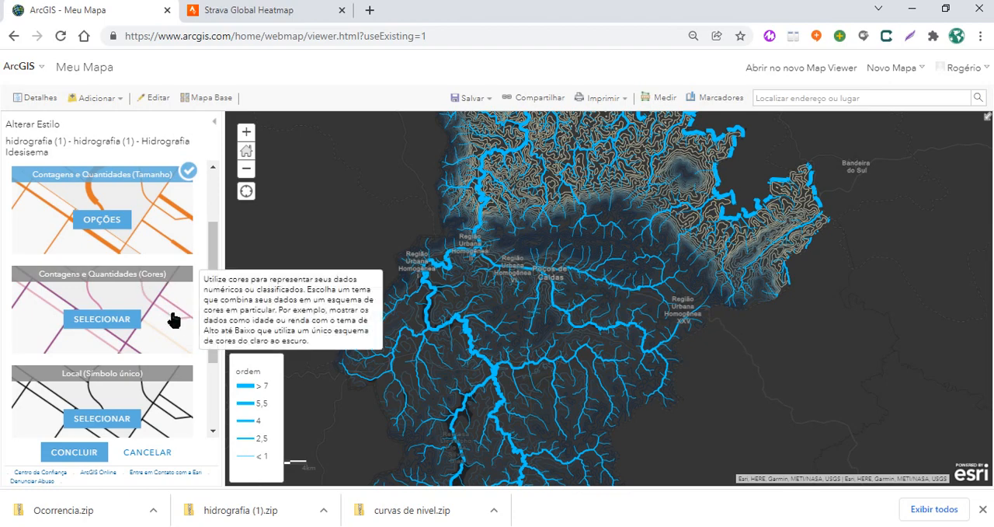
pyautogui.scroll(-3, 167, 333)
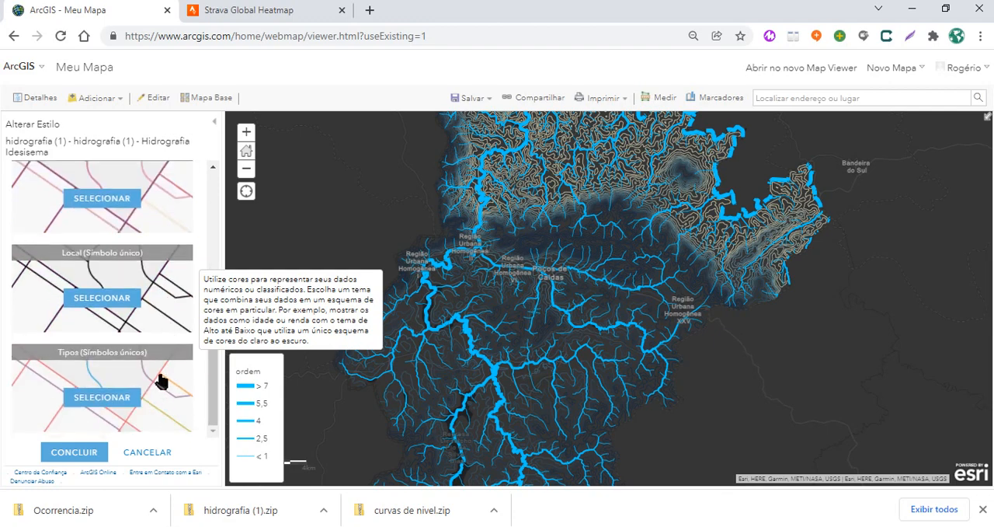
pyautogui.click(157, 404)
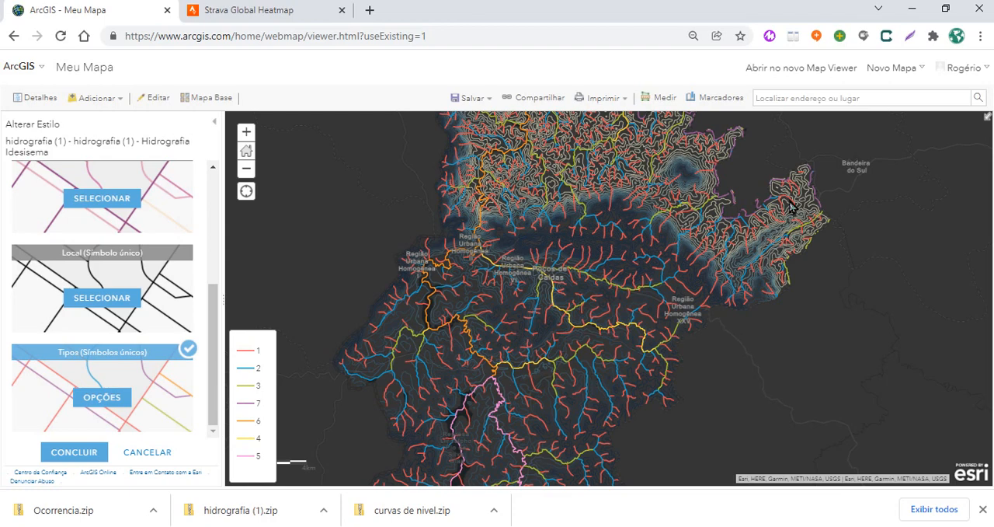
pyautogui.moveTo(738, 390); pyautogui.dragTo(754, 304)
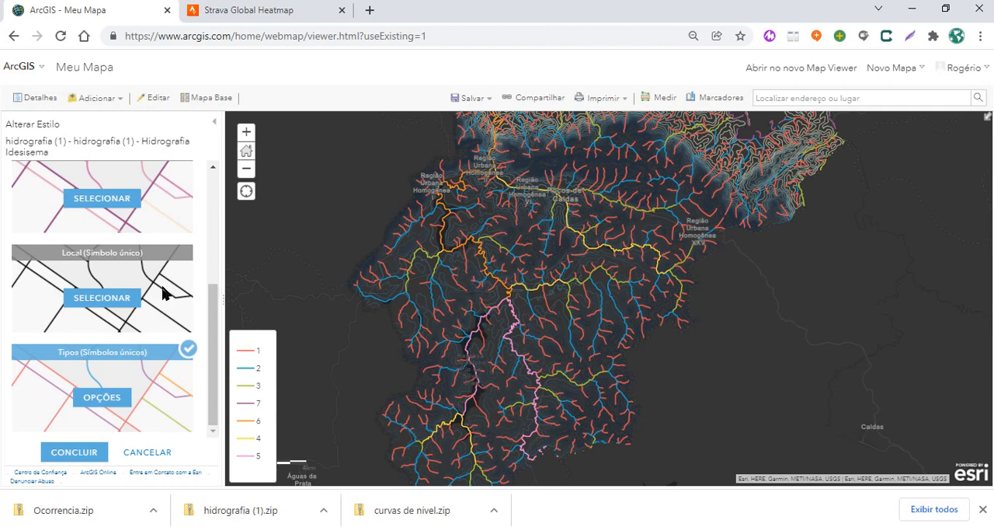
# Compare the Contagens e Quantidades styles by color and by size with the unique-symbols style on the hydrography layer
pyautogui.scroll(1, 98, 396)
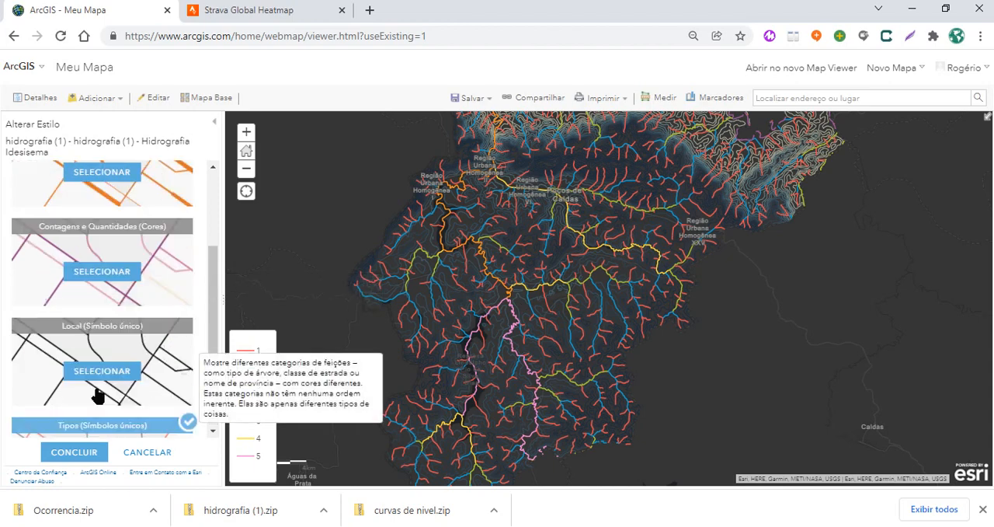
pyautogui.click(124, 279)
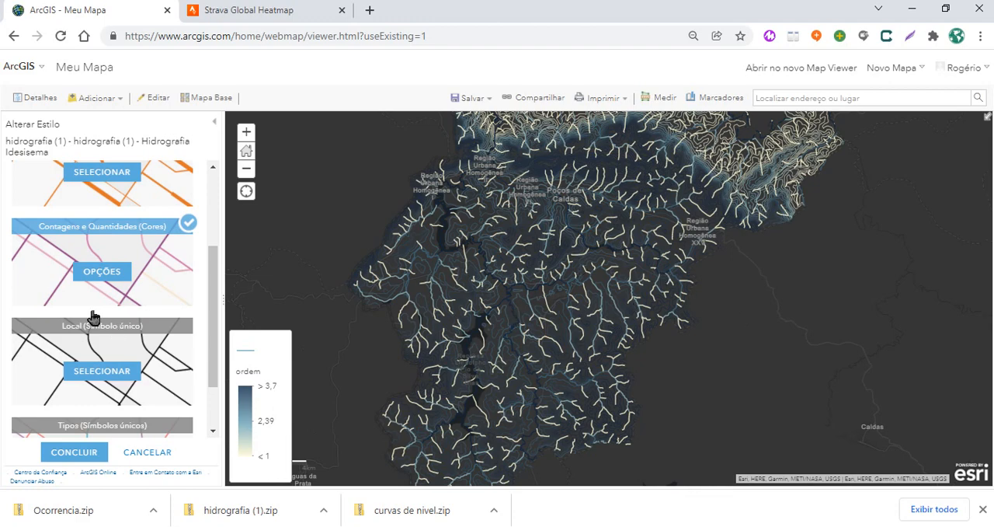
pyautogui.click(166, 190)
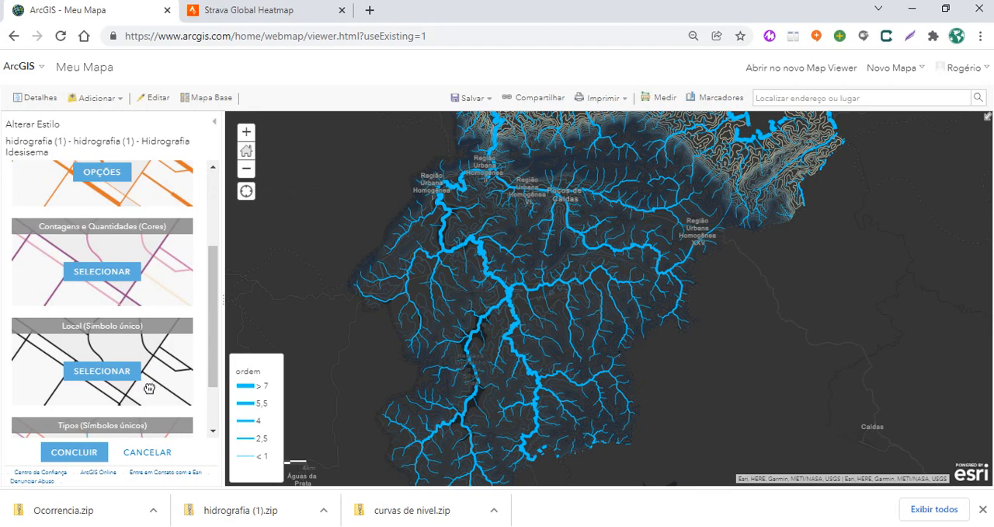
pyautogui.scroll(-1, 120, 399)
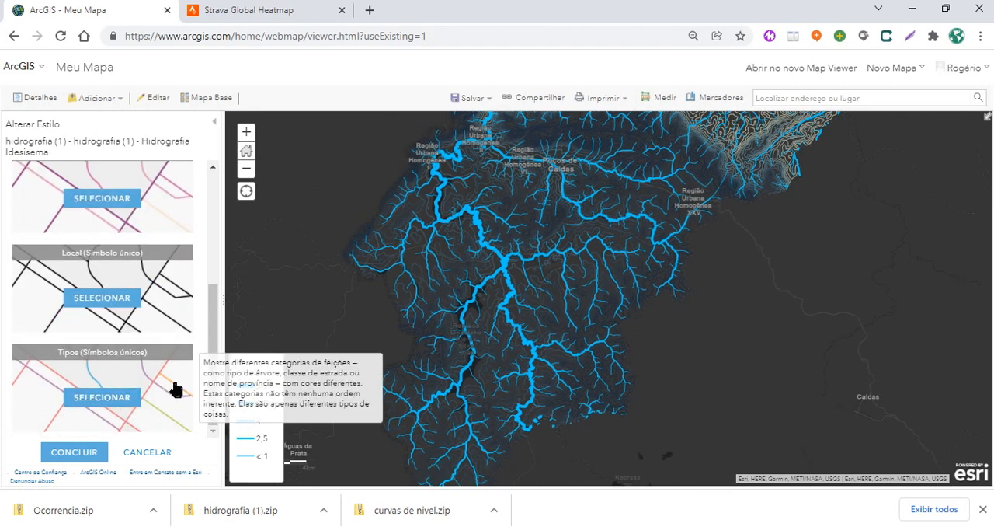
pyautogui.click(174, 384)
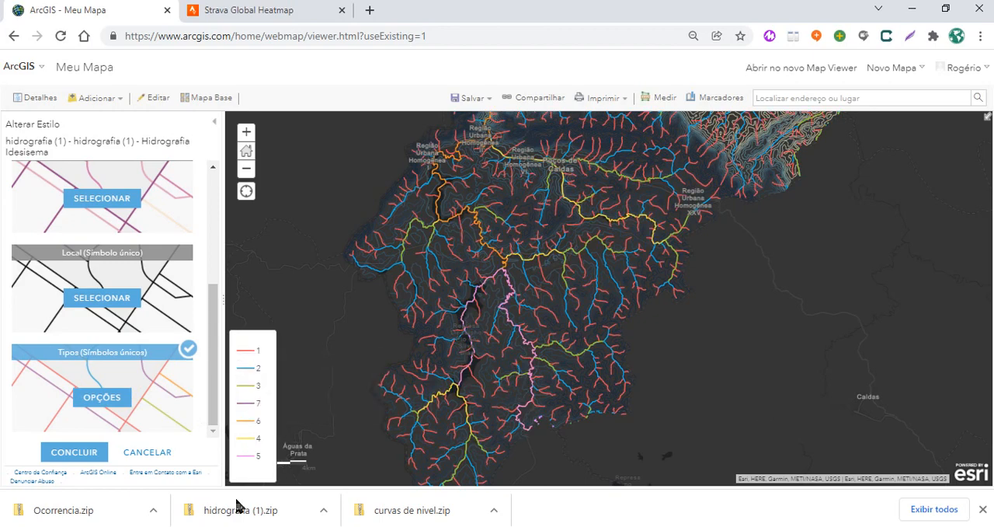
# Restore the Contagens e Quantidades (Tamanho) style on the hydrography layer and finish its styling
pyautogui.scroll(1, 163, 235)
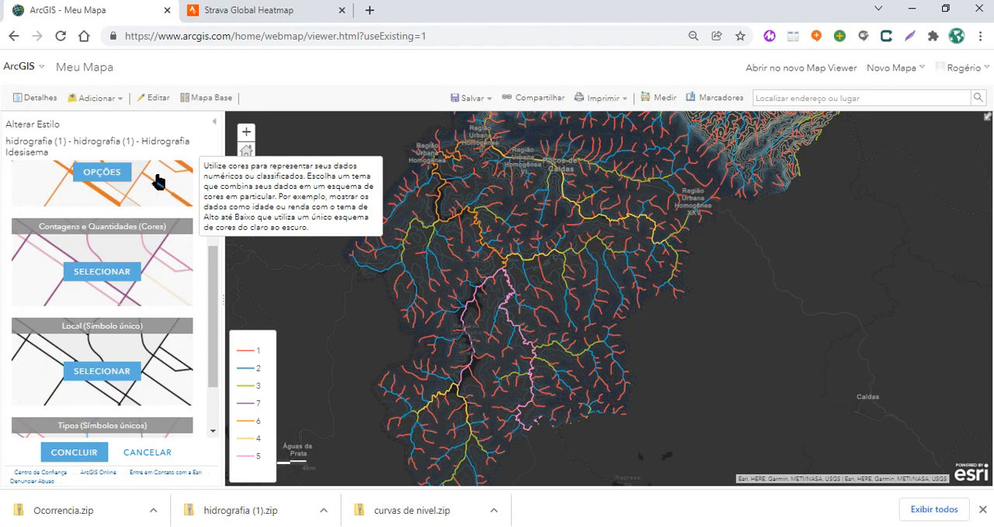
pyautogui.moveTo(216, 311)
pyautogui.mouseDown()
pyautogui.moveTo(228, 231)
pyautogui.moveTo(221, 299)
pyautogui.mouseUp()
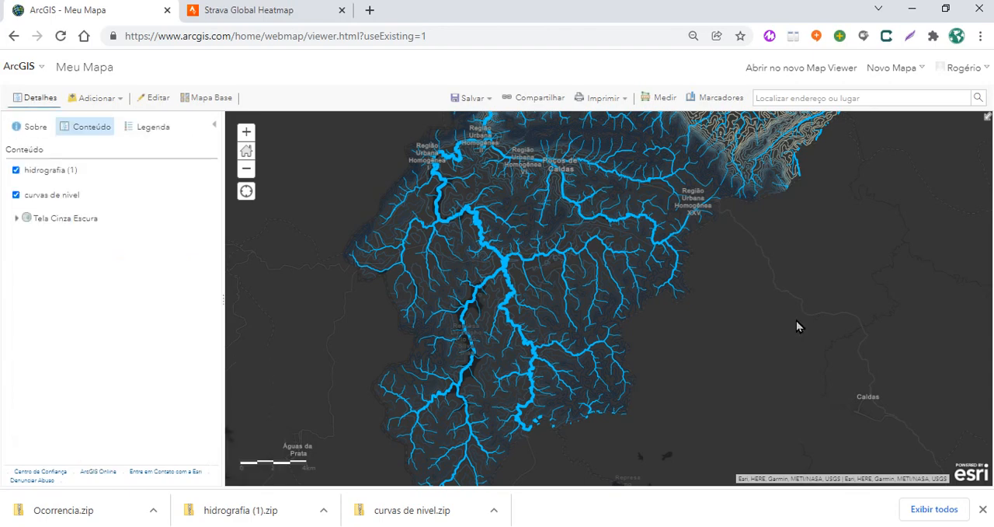
# Try to import Ocorrencia.zip from Downloads as a map layer, with features generalized for web display
pyautogui.moveTo(171, 210)
pyautogui.click(97, 98)
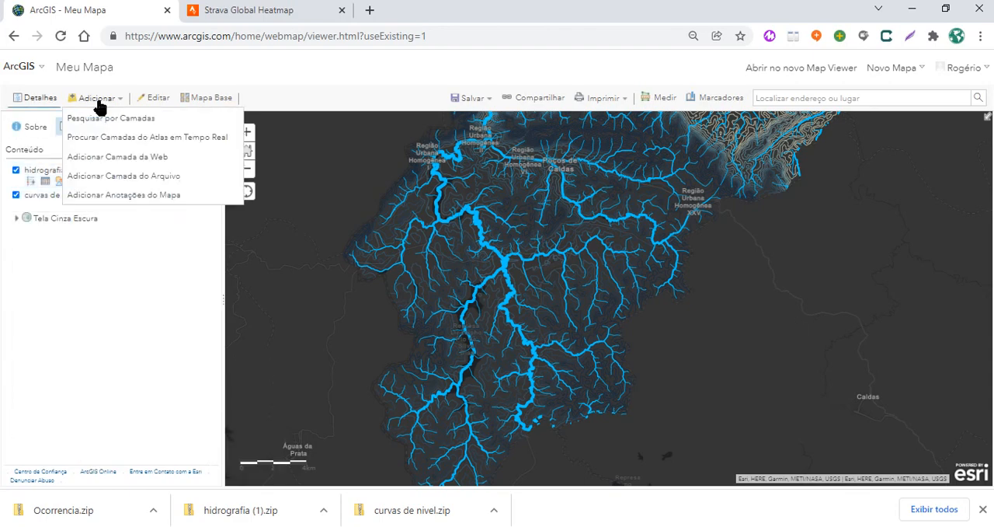
pyautogui.click(106, 178)
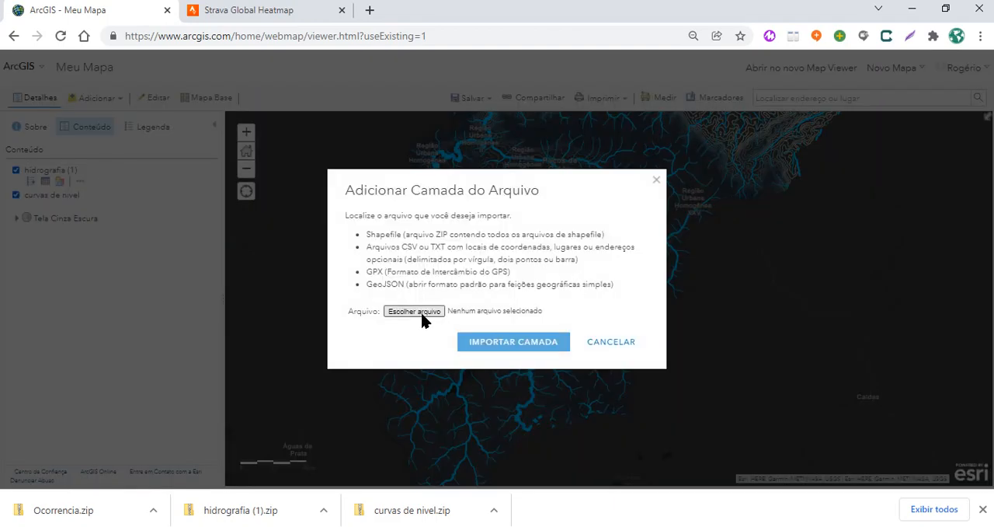
pyautogui.click(67, 517)
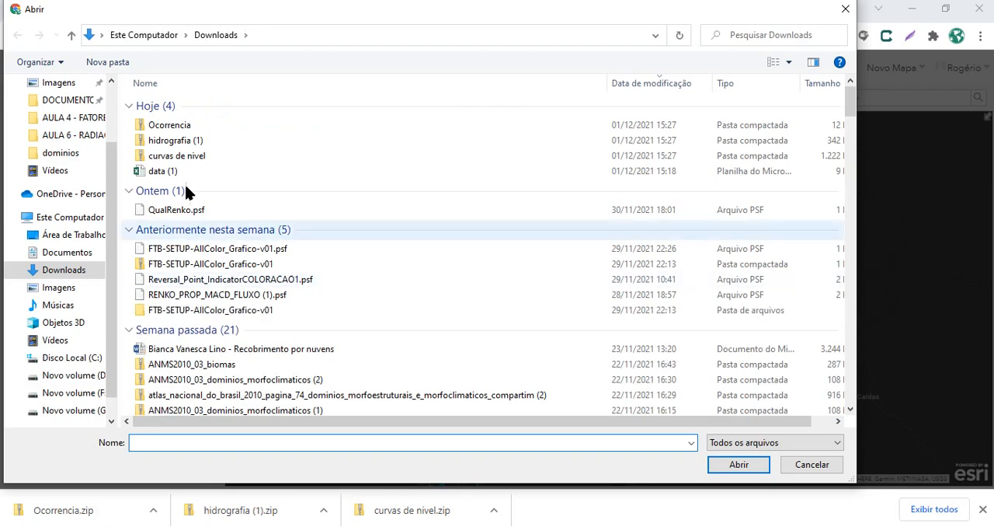
pyautogui.click(177, 127)
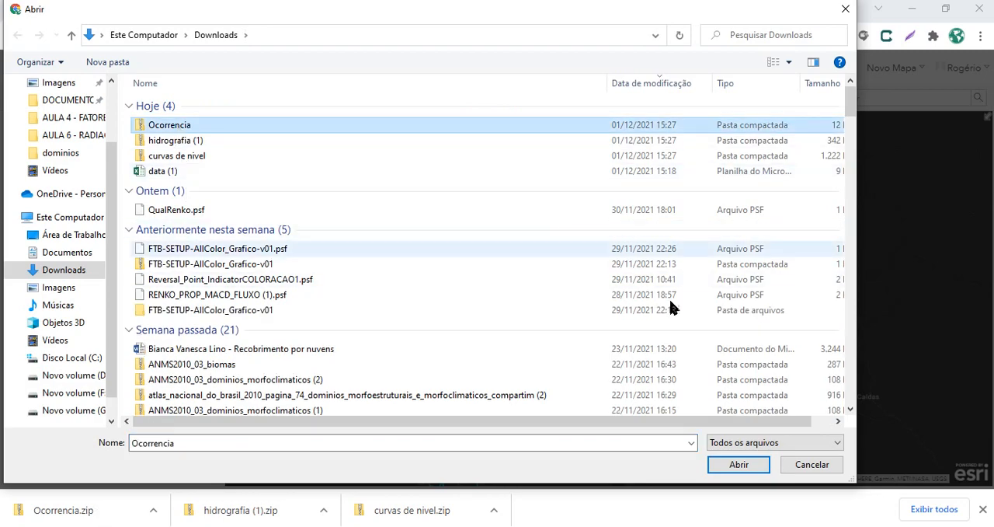
pyautogui.click(744, 464)
pyautogui.click(518, 372)
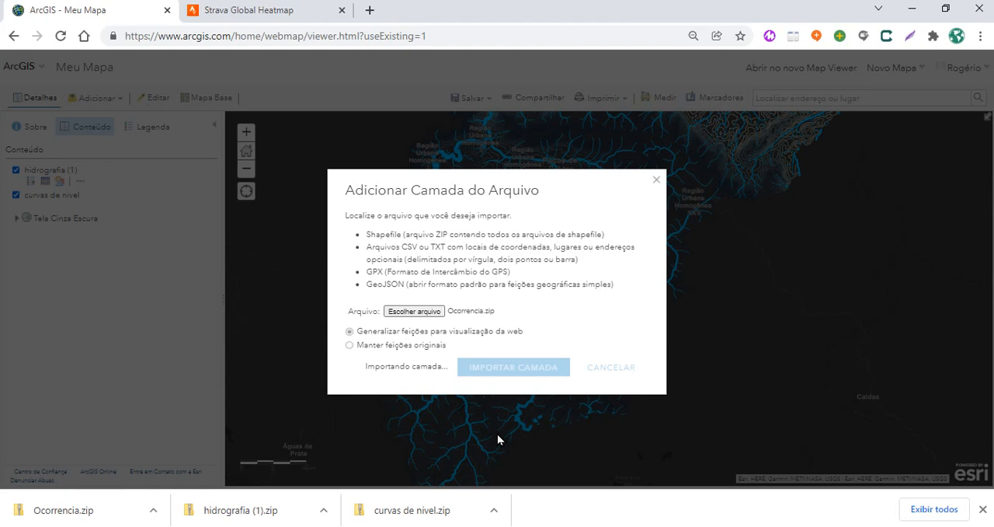
pyautogui.click(285, 9)
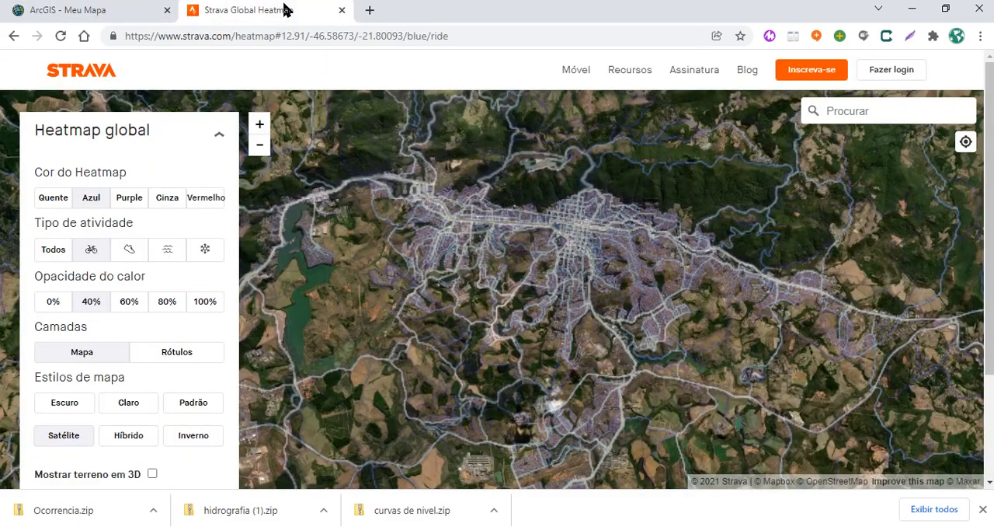
pyautogui.click(106, 14)
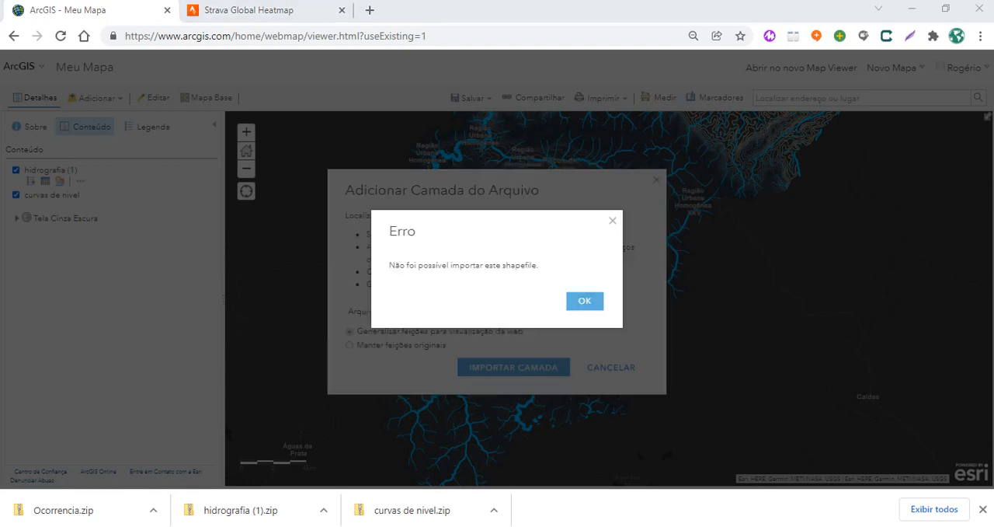
pyautogui.click(585, 304)
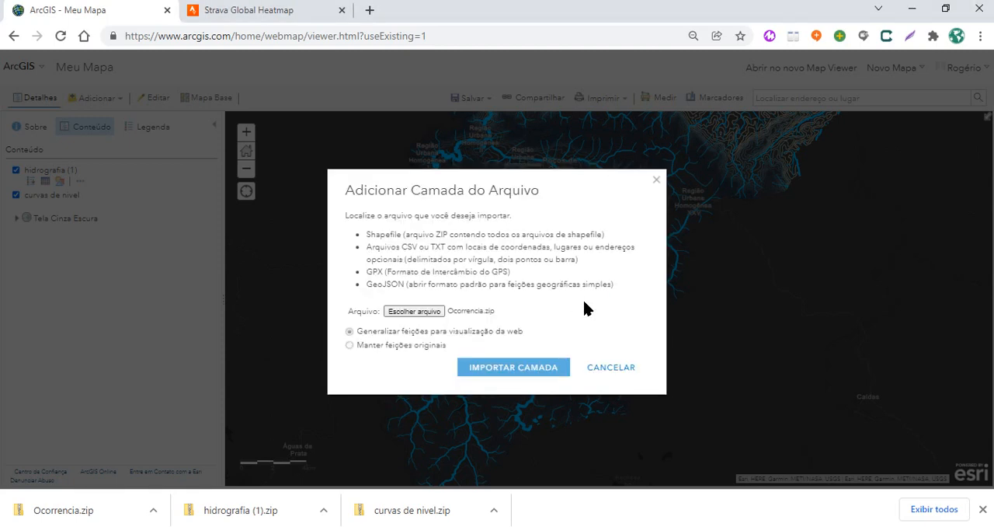
# Import Ocorrencia.zip from Downloads again as a new map layer
pyautogui.click(435, 313)
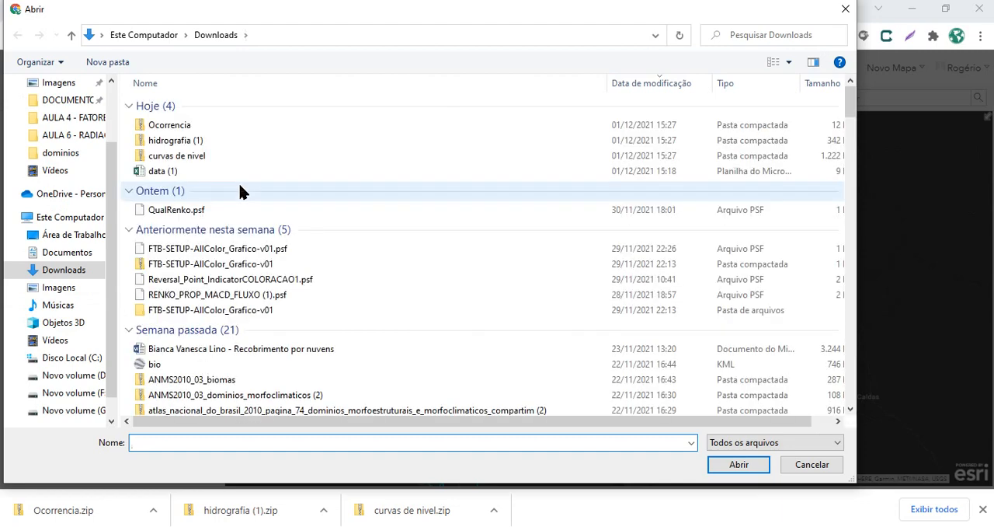
pyautogui.click(187, 126)
pyautogui.click(742, 464)
pyautogui.click(493, 373)
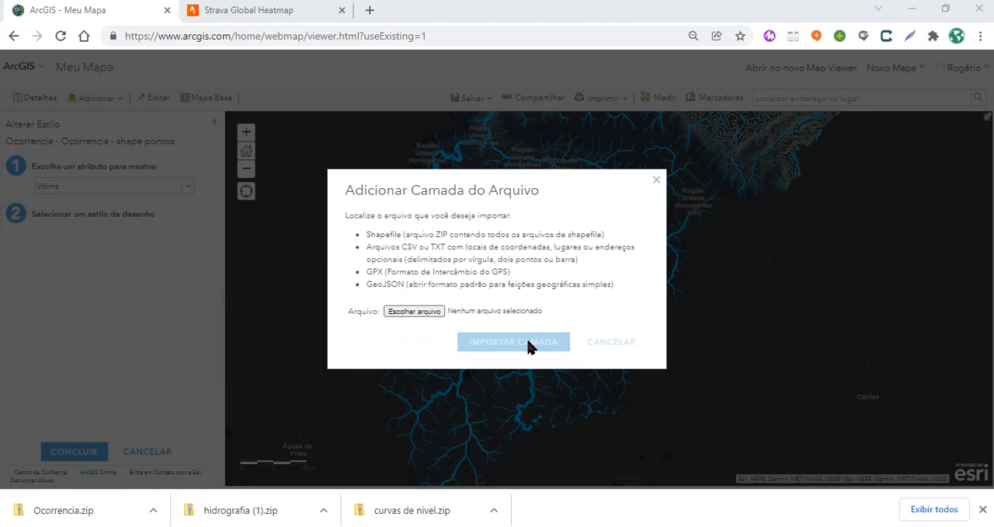
pyautogui.click(625, 341)
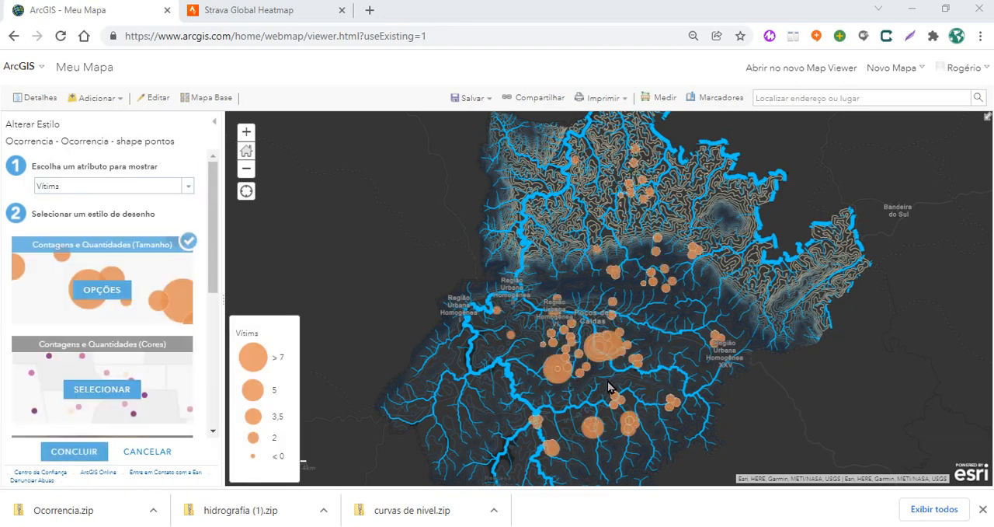
# Try the quantity color style on the Ocorrencia points, and switch them to the heat map style (Mapa de Aquecimento)
pyautogui.scroll(3, 594, 433)
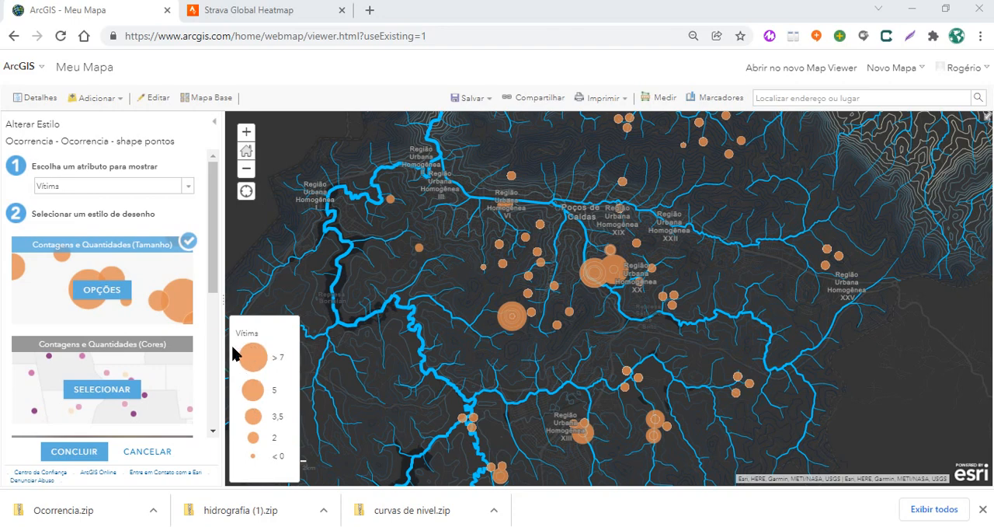
pyautogui.click(154, 376)
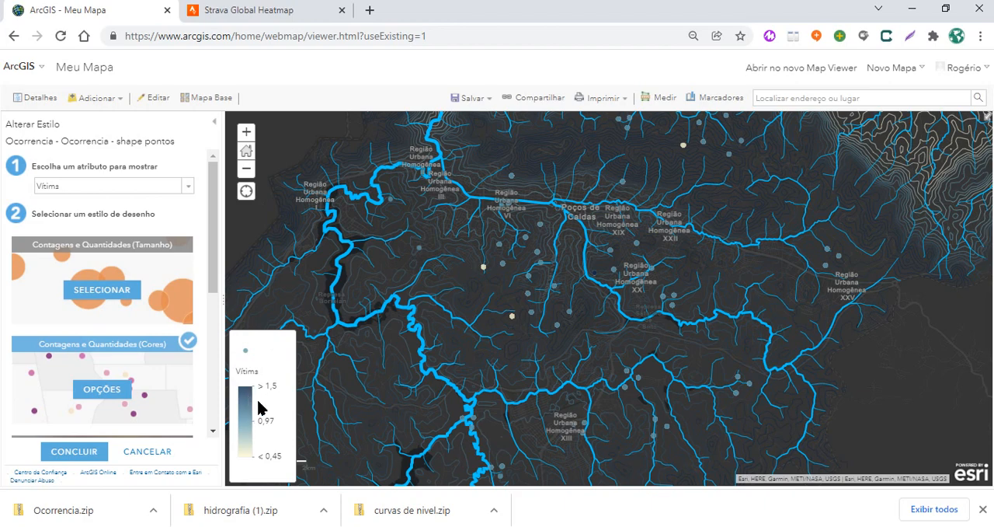
pyautogui.scroll(-2, 195, 330)
pyautogui.scroll(-2, 176, 340)
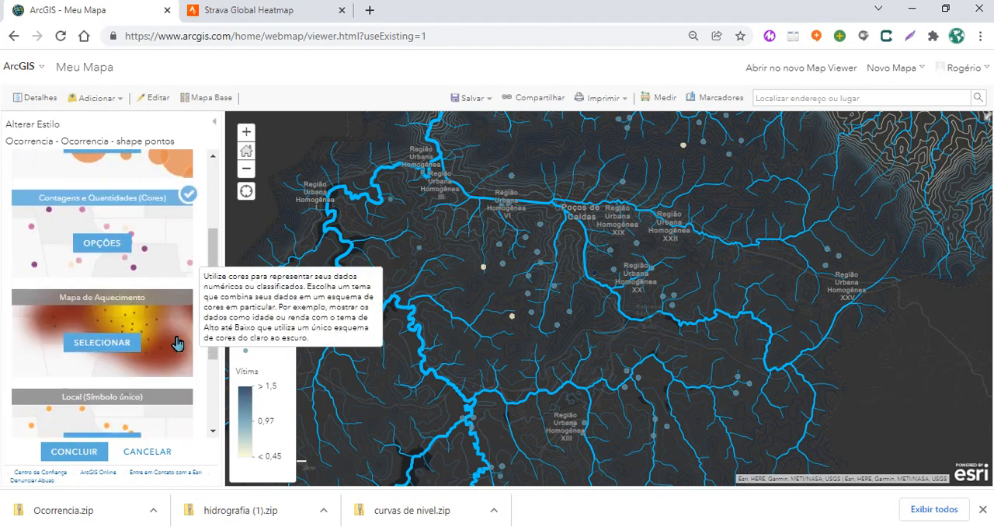
pyautogui.click(99, 342)
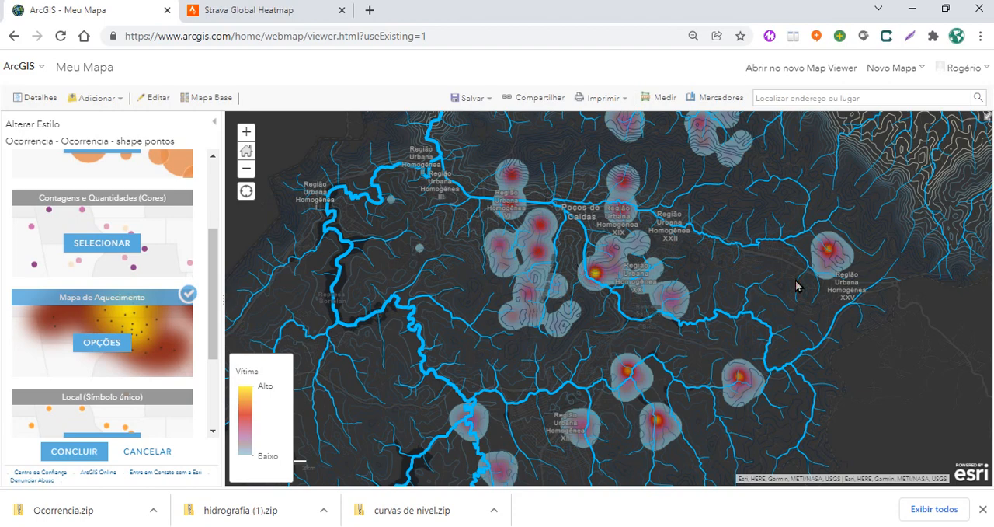
# Apply the white-yellow-red-blue color ramp, inverted so blue marks high values, to the Ocorrencia heat map and finish its styling
pyautogui.scroll(-3, 746, 294)
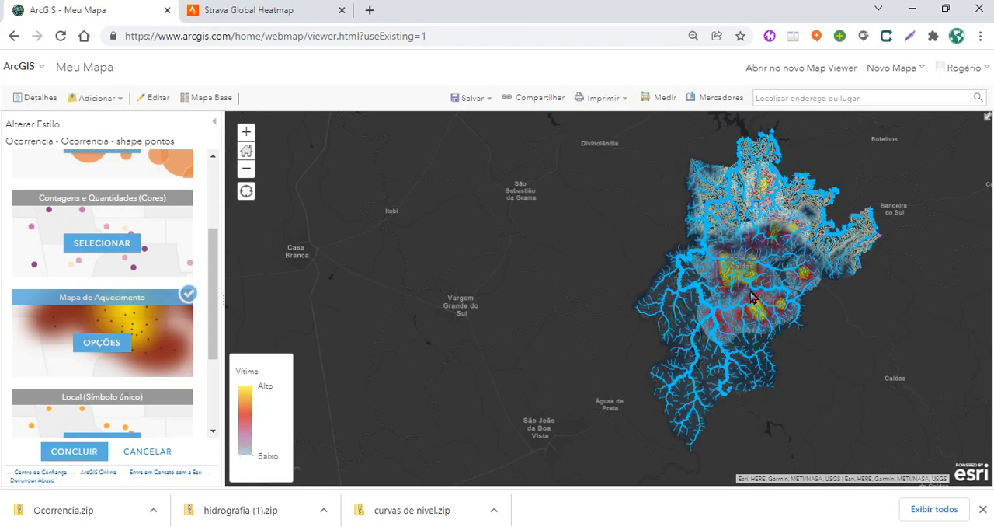
pyautogui.scroll(1, 755, 285)
pyautogui.scroll(1, 757, 289)
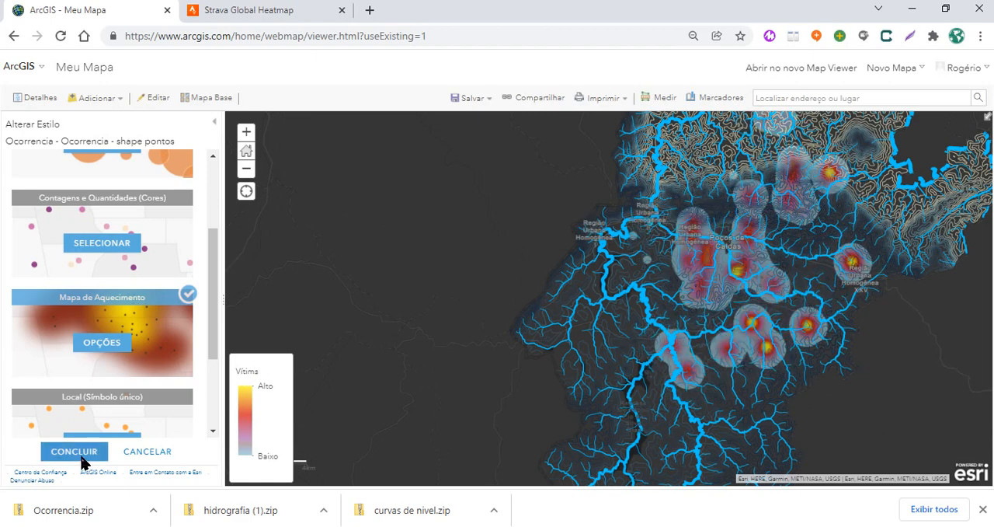
pyautogui.click(102, 351)
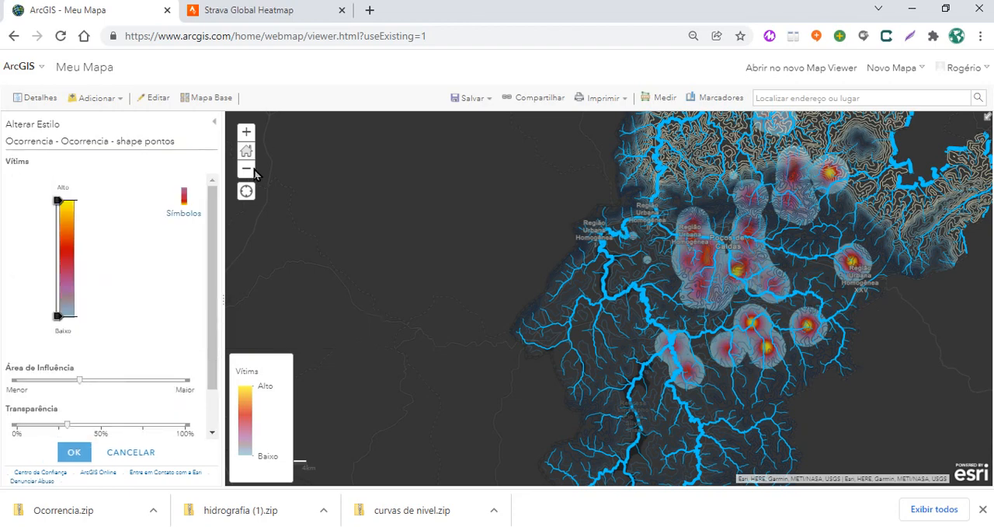
pyautogui.click(187, 214)
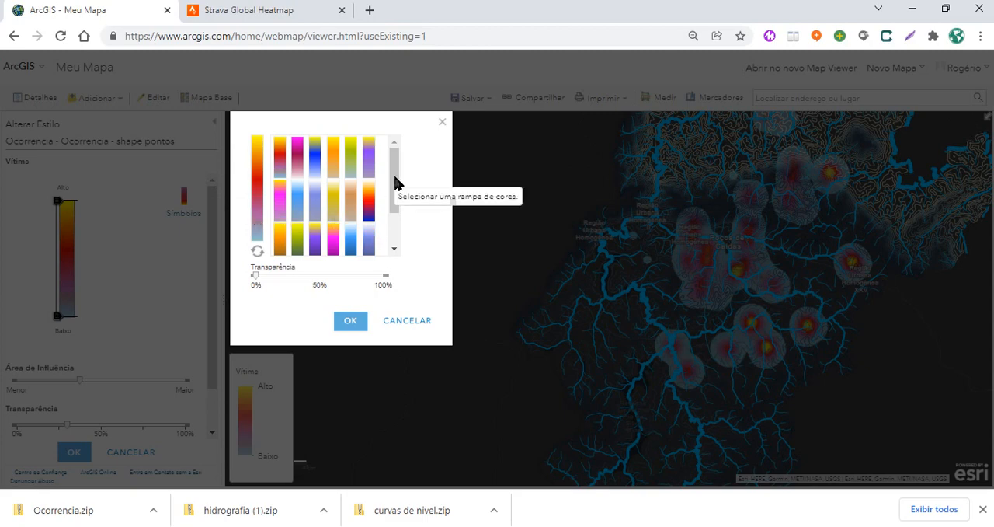
pyautogui.moveTo(394, 184)
pyautogui.mouseDown()
pyautogui.moveTo(395, 225)
pyautogui.moveTo(397, 167)
pyautogui.mouseUp()
pyautogui.click(371, 216)
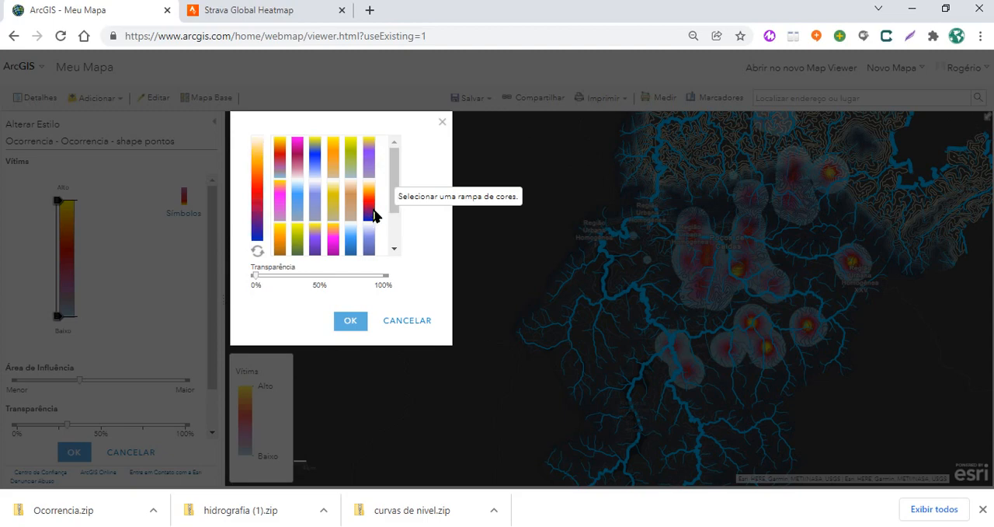
pyautogui.click(257, 249)
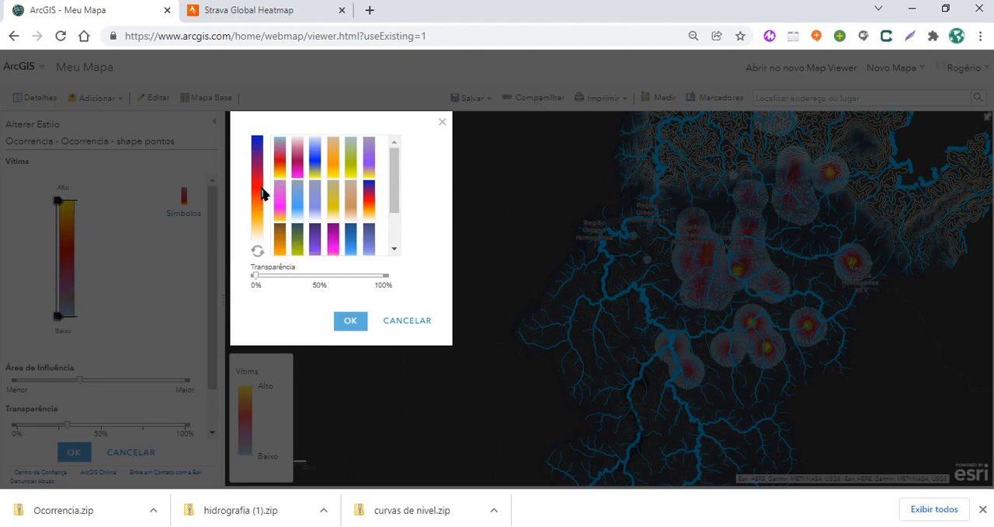
pyautogui.click(351, 322)
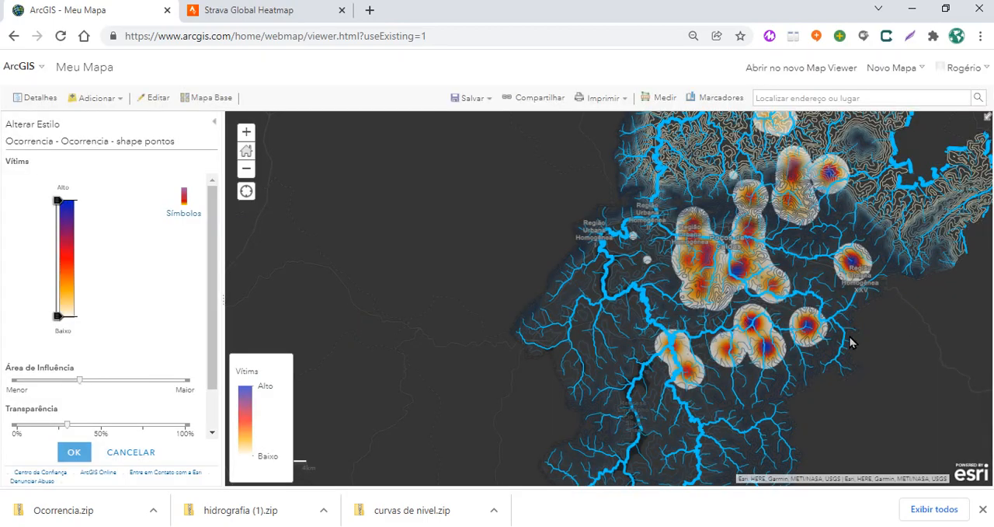
pyautogui.scroll(1, 850, 338)
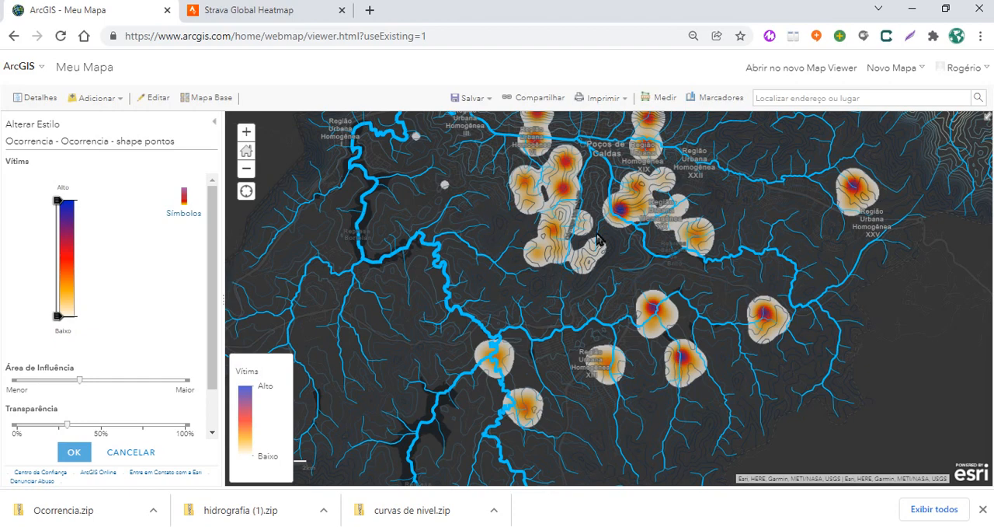
pyautogui.click(72, 454)
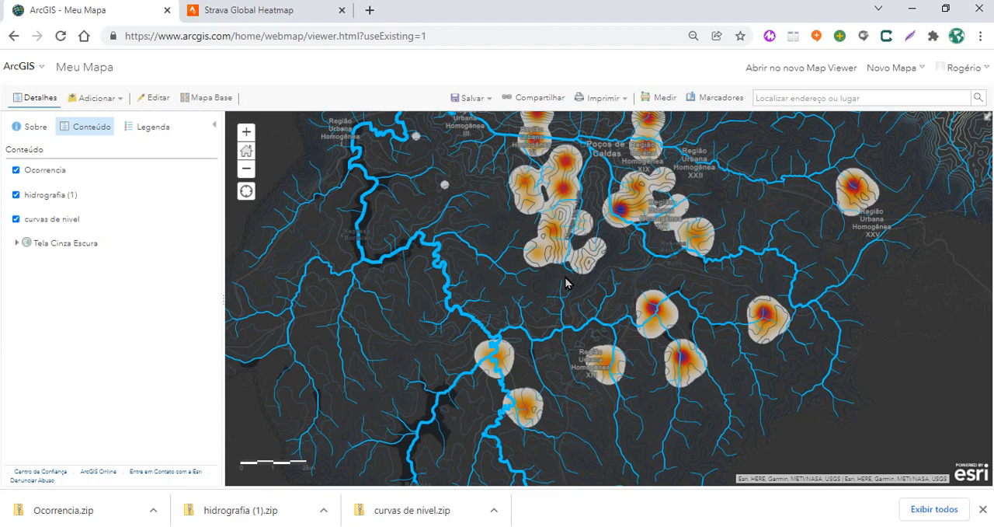
# Start saving the web map as a new map titled poçosExemplo
pyautogui.scroll(-1, 566, 284)
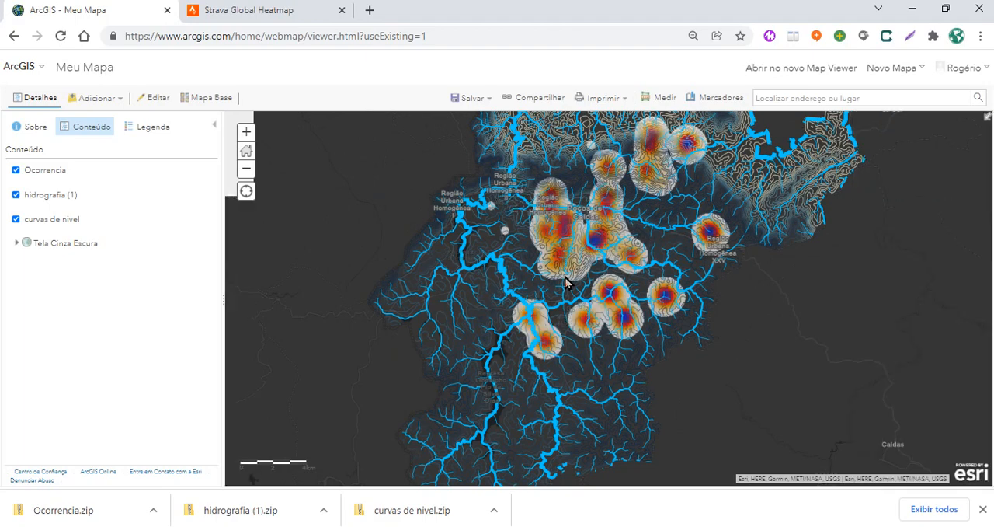
pyautogui.scroll(-1, 565, 281)
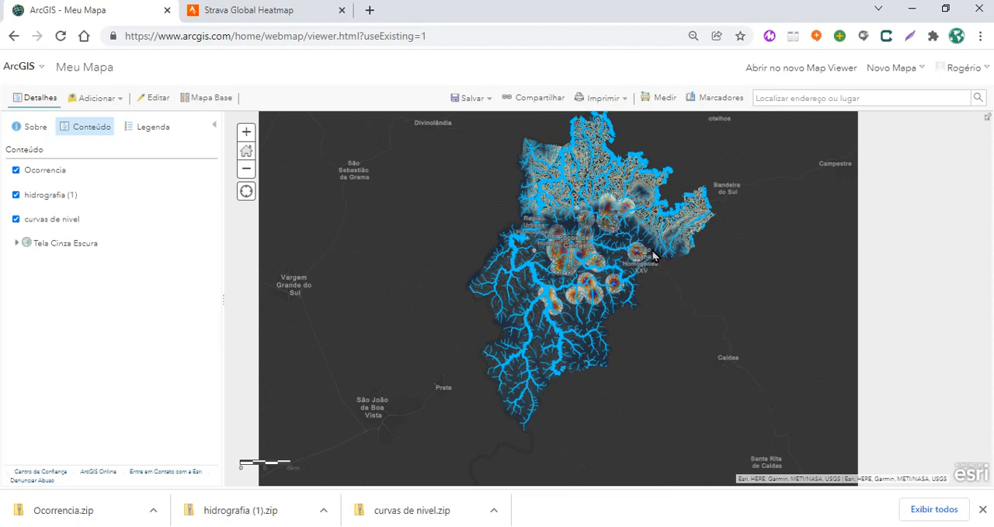
pyautogui.scroll(1, 633, 250)
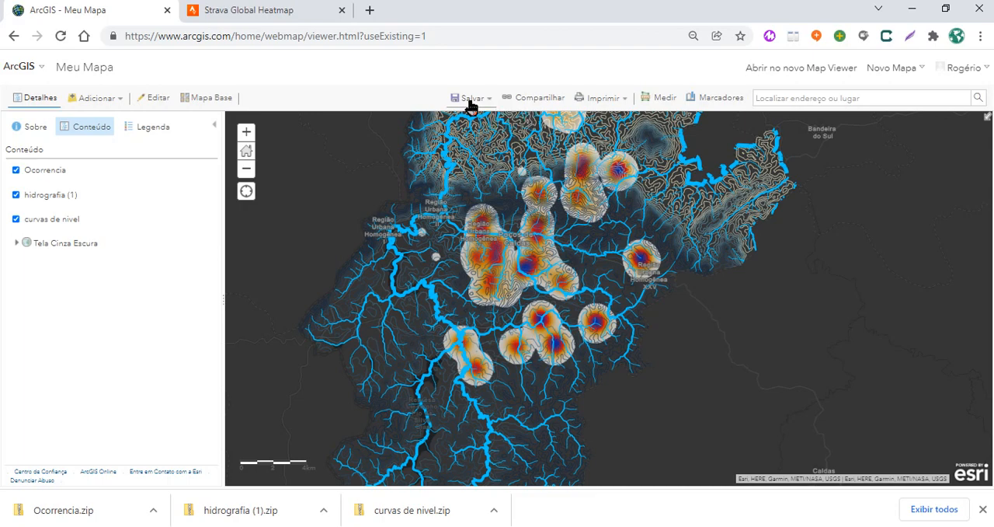
pyautogui.click(470, 98)
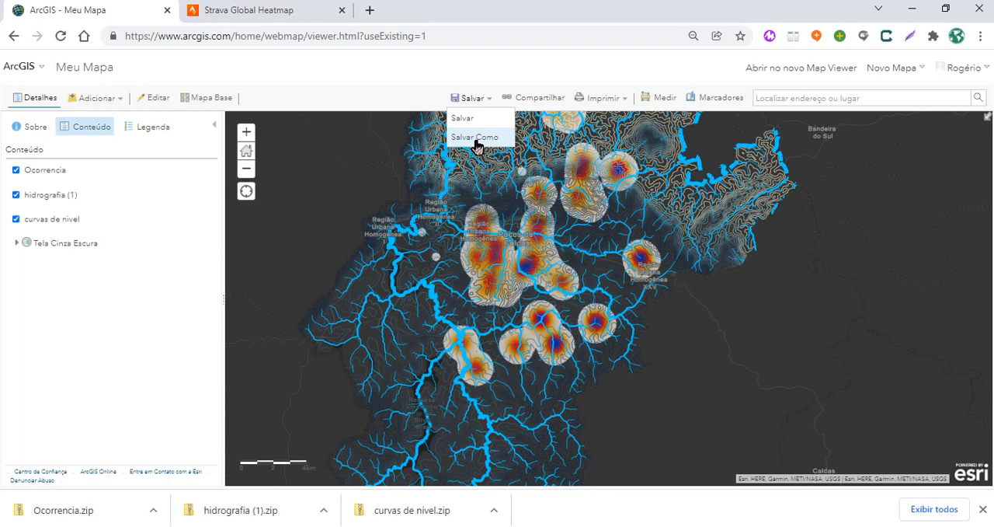
pyautogui.click(476, 140)
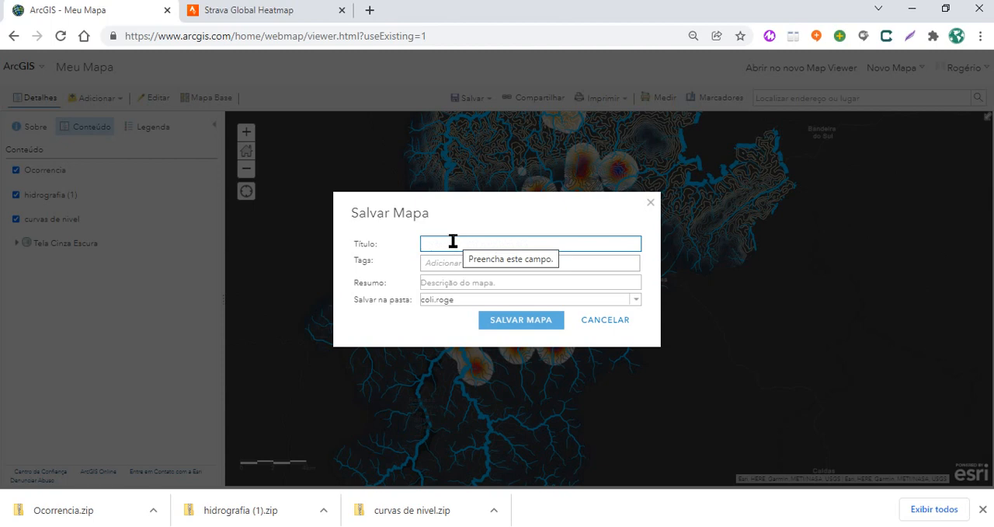
pyautogui.write('poço')
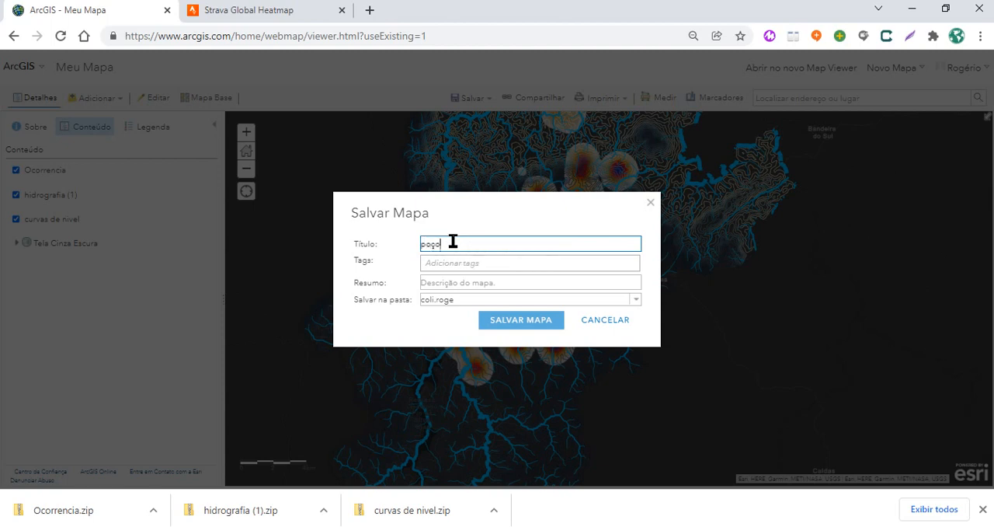
pyautogui.write('sExemplo')
# Add the tag #exemplo to the new map and save it
pyautogui.click(439, 264)
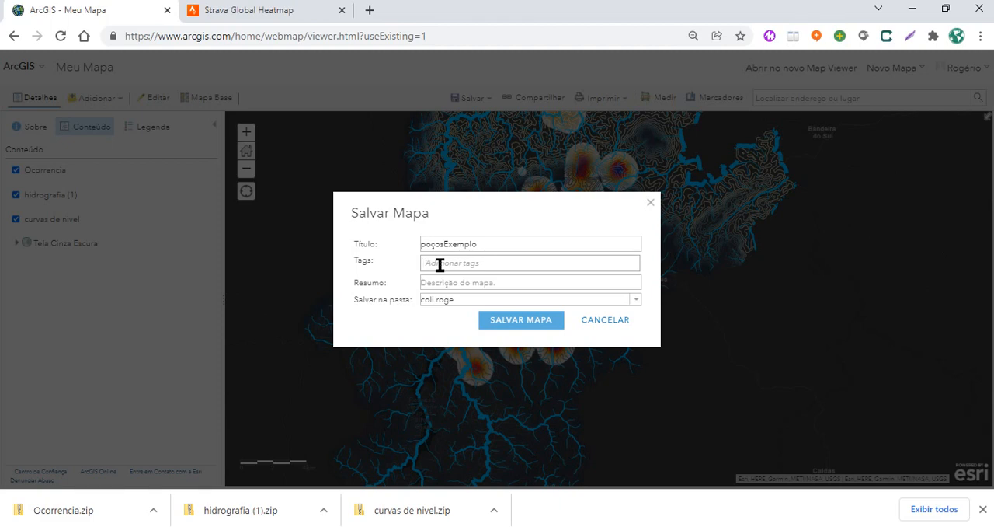
pyautogui.write('ex')
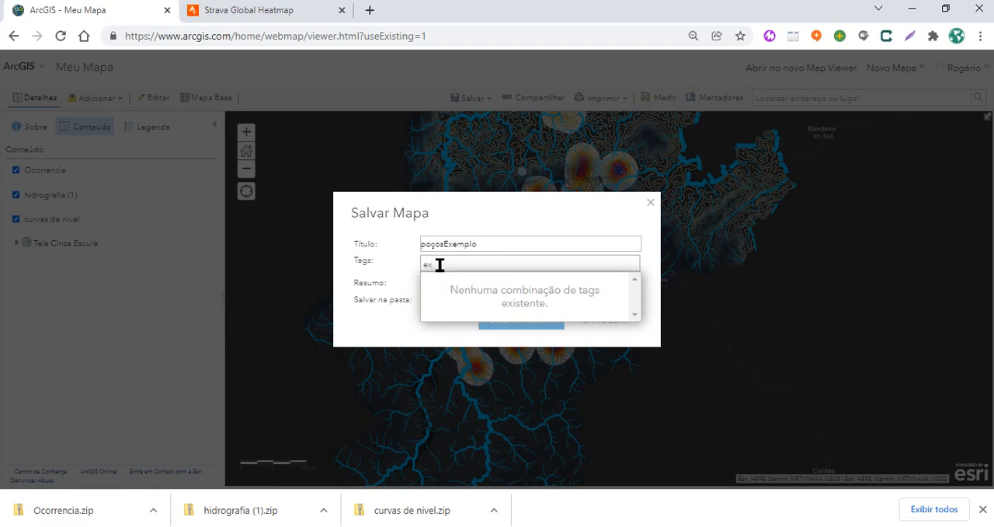
pyautogui.press('BackSpace')
pyautogui.press('BackSpace')
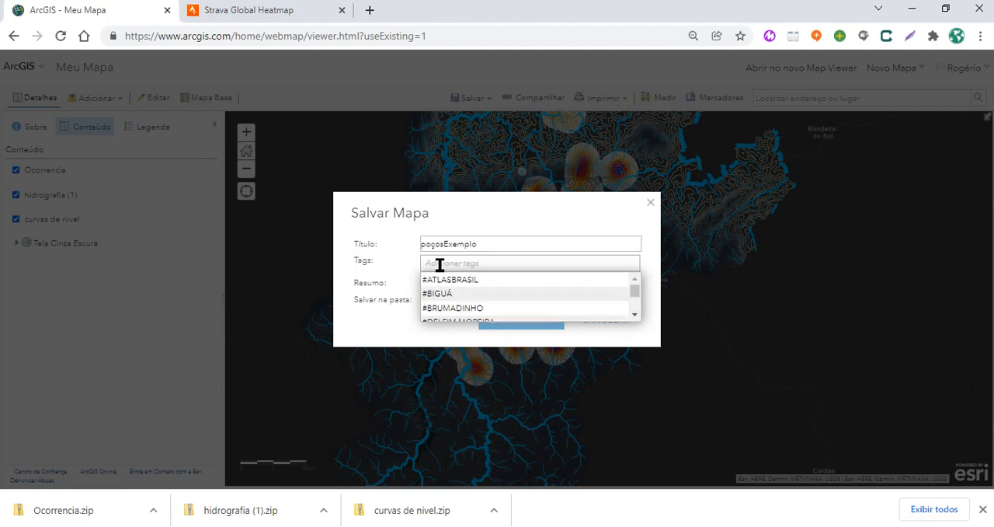
pyautogui.write('3')
pyautogui.press('BackSpace')
pyautogui.write(';')
pyautogui.press('BackSpace')
pyautogui.write('#exemplo')
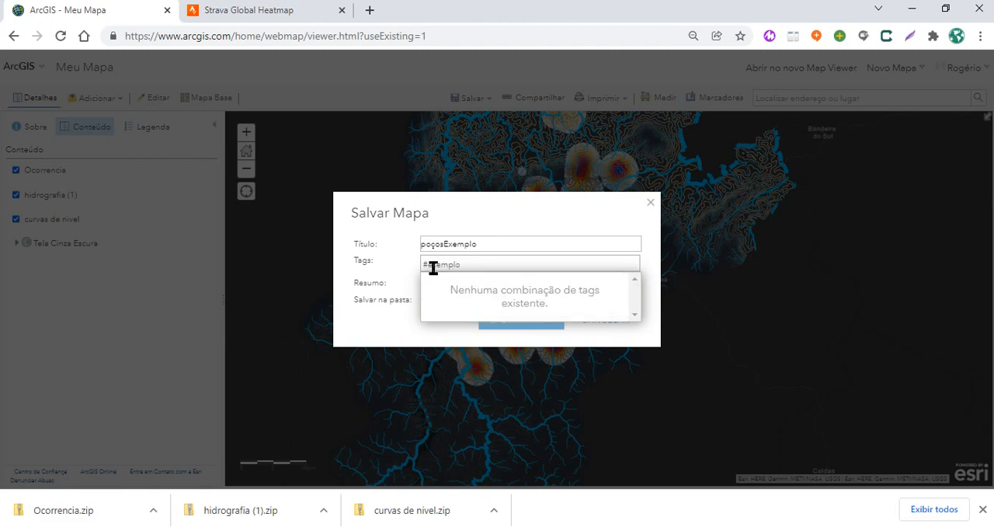
pyautogui.press('Return')
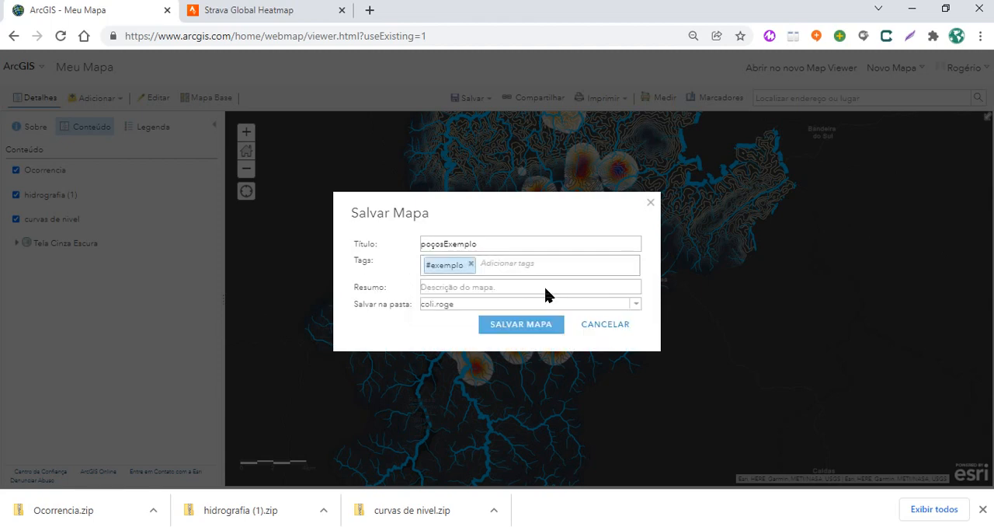
pyautogui.click(525, 323)
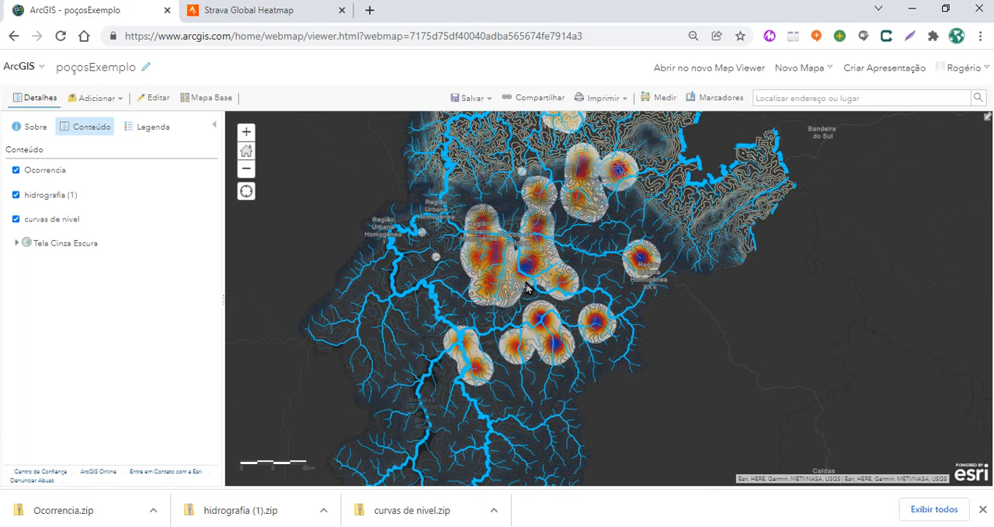
# Go through the account profile to the list of own content and open the POP_e_renda web map's item page
pyautogui.scroll(-1, 526, 288)
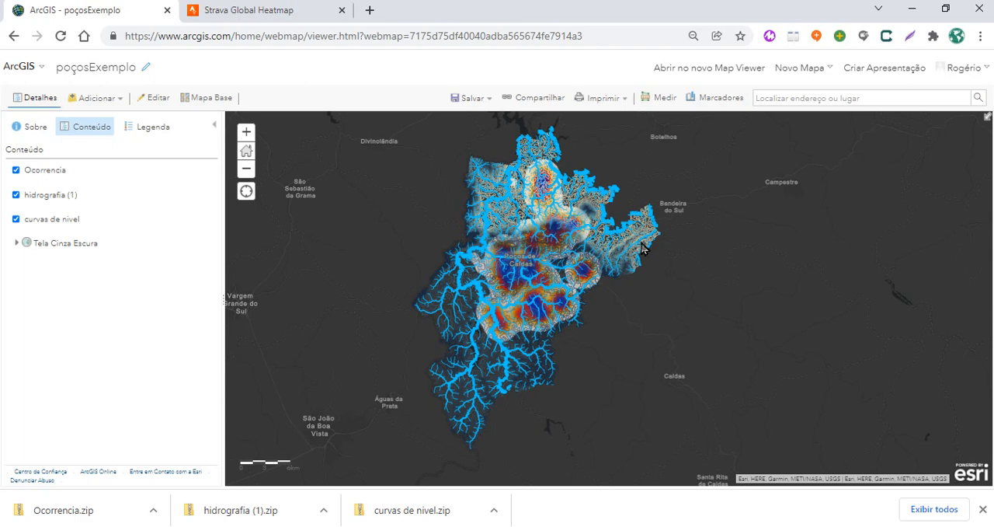
pyautogui.click(967, 71)
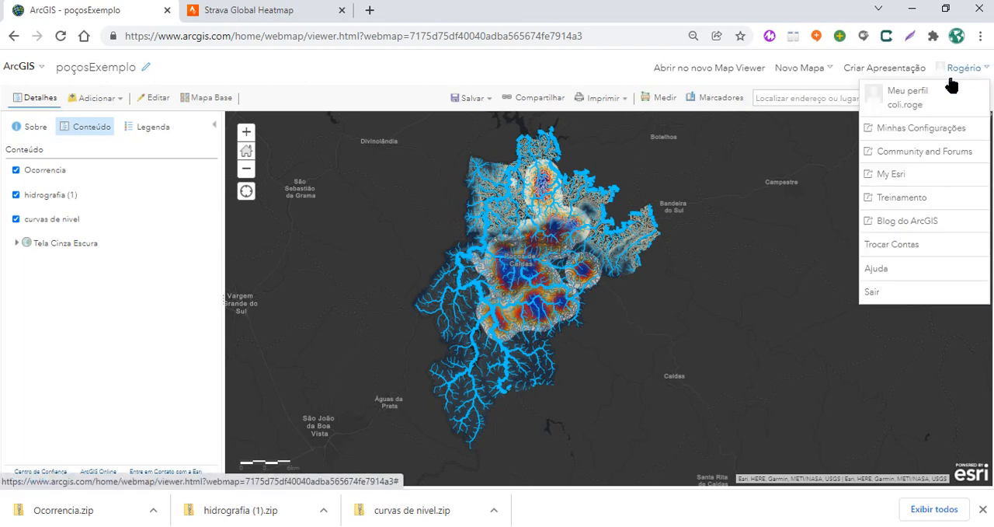
pyautogui.click(759, 226)
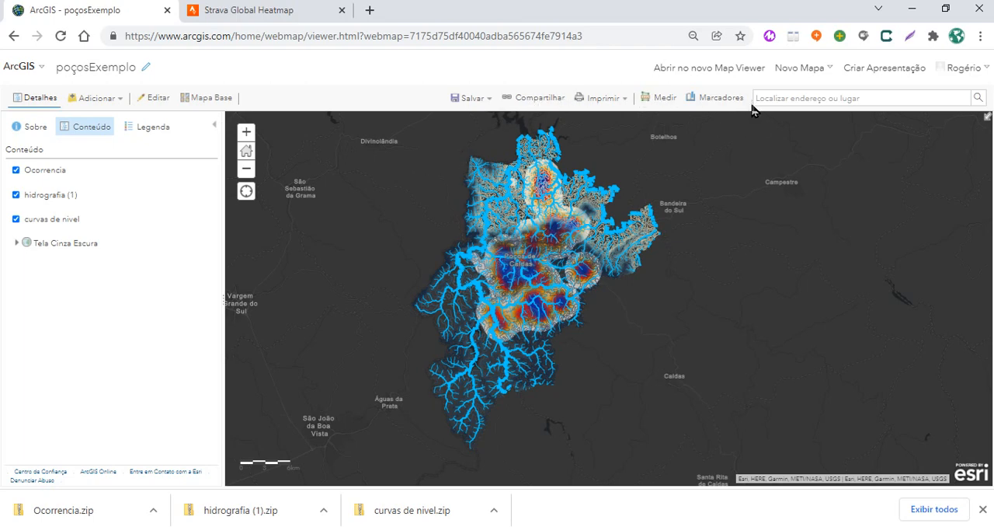
pyautogui.click(955, 78)
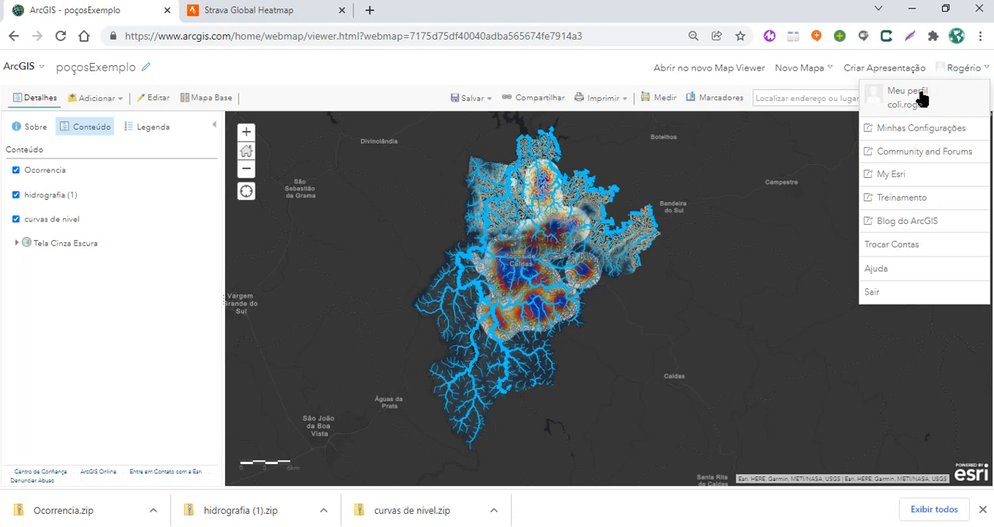
pyautogui.click(921, 97)
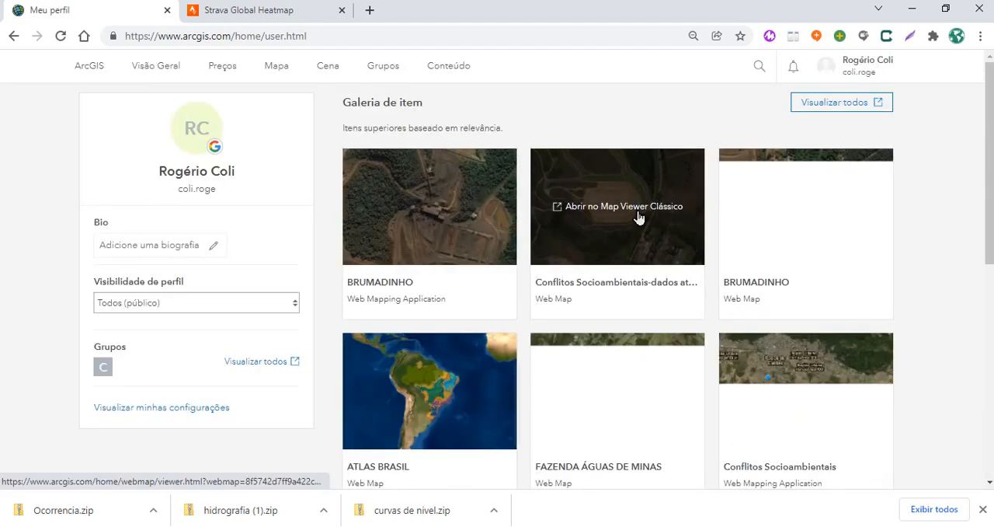
pyautogui.click(449, 76)
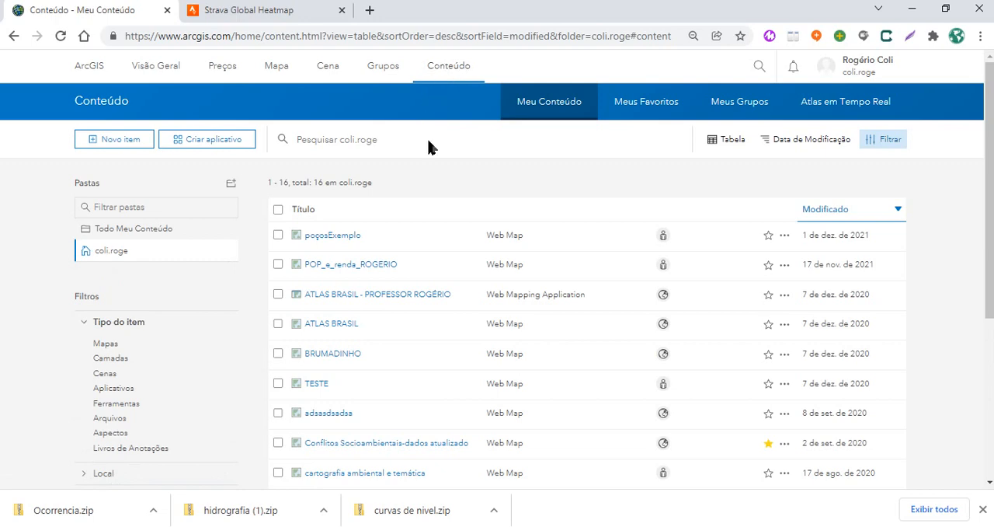
pyautogui.click(355, 268)
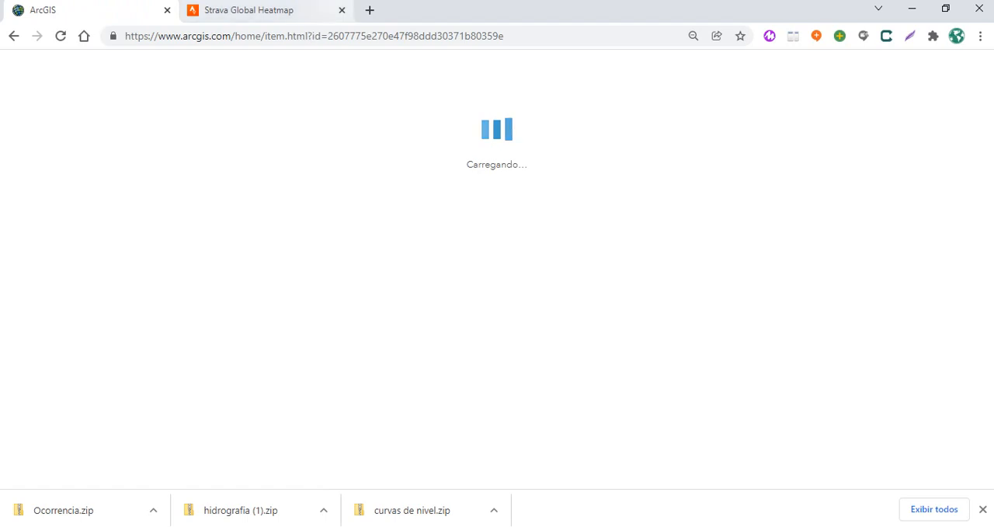
# Close the Strava Global Heatmap page and start creating a web app from the POP_e_renda map with Aplicativos Instantâneos
pyautogui.click(342, 10)
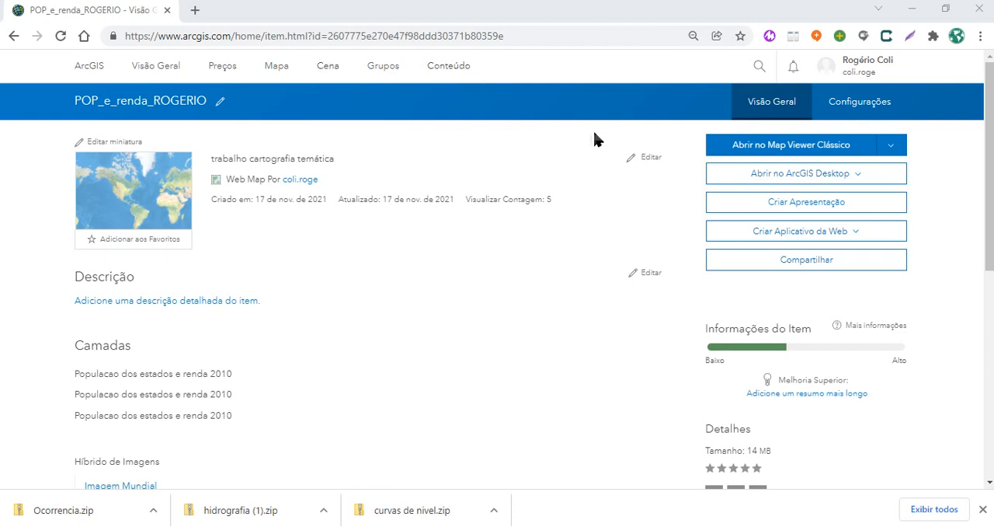
pyautogui.click(823, 237)
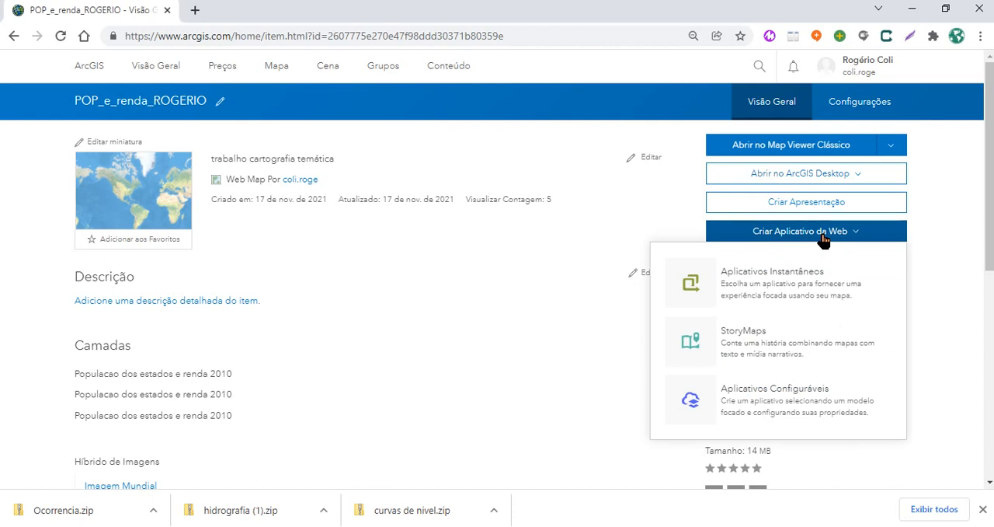
pyautogui.click(803, 287)
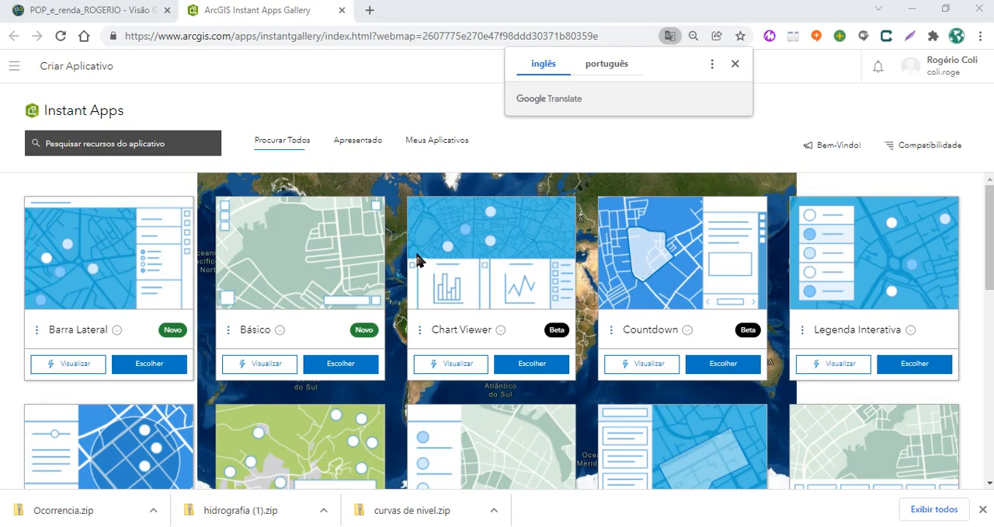
# Preview the Básico instant app template with the map and choose it for the new app
pyautogui.click(256, 371)
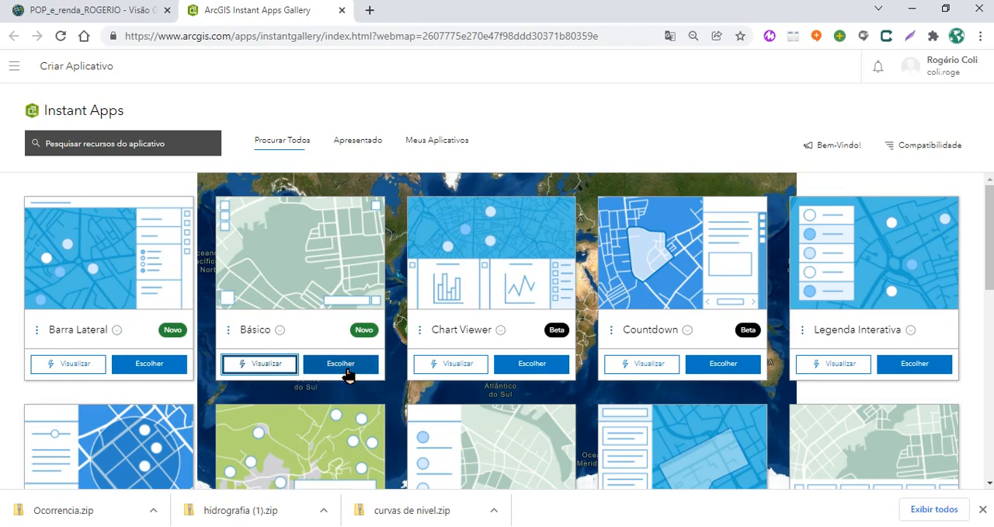
pyautogui.click(256, 371)
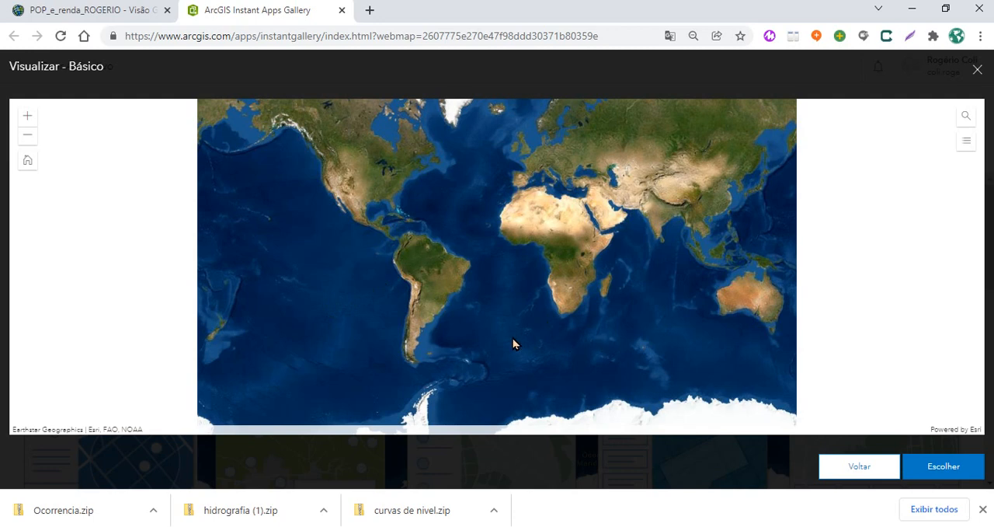
pyautogui.click(435, 271)
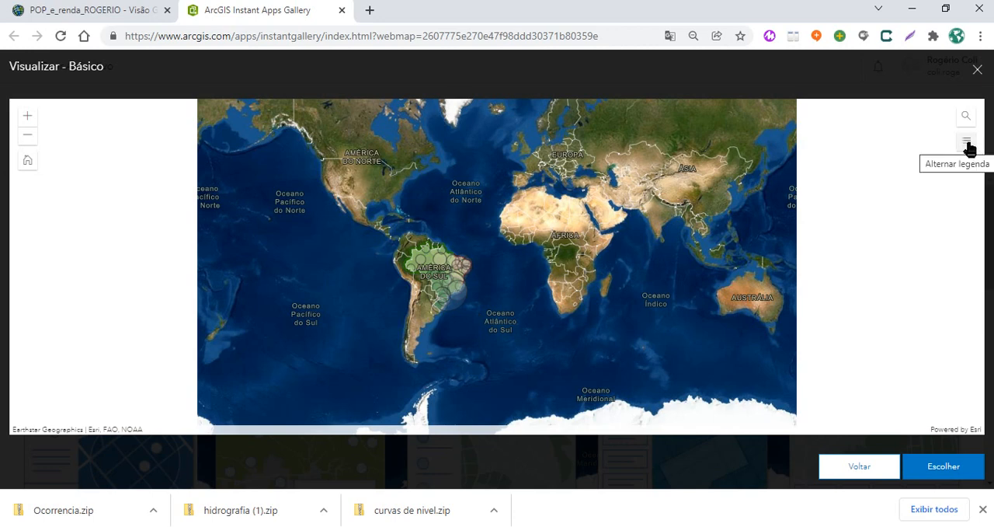
pyautogui.click(953, 481)
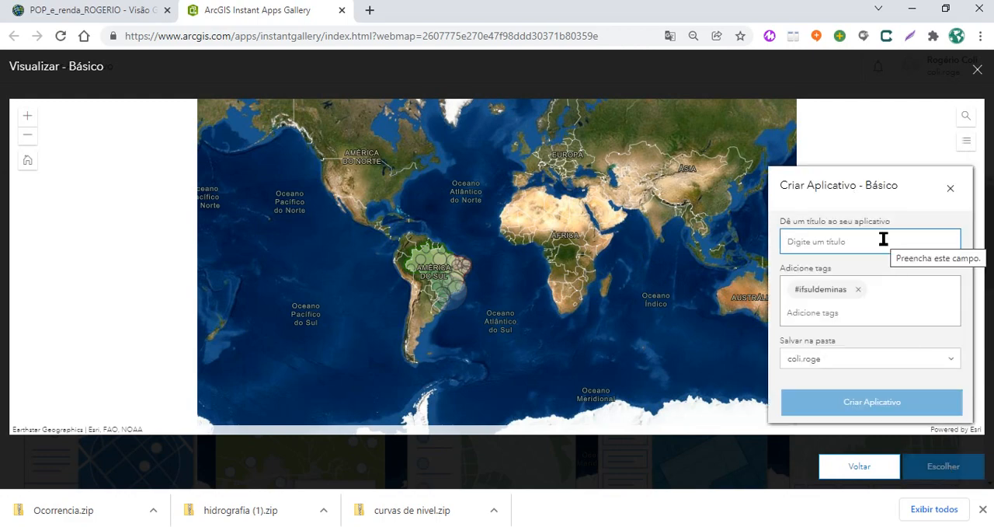
# Title the new Básico app "Atlas pop e renda - cartografia temática" and create it
pyautogui.write('Atlas')
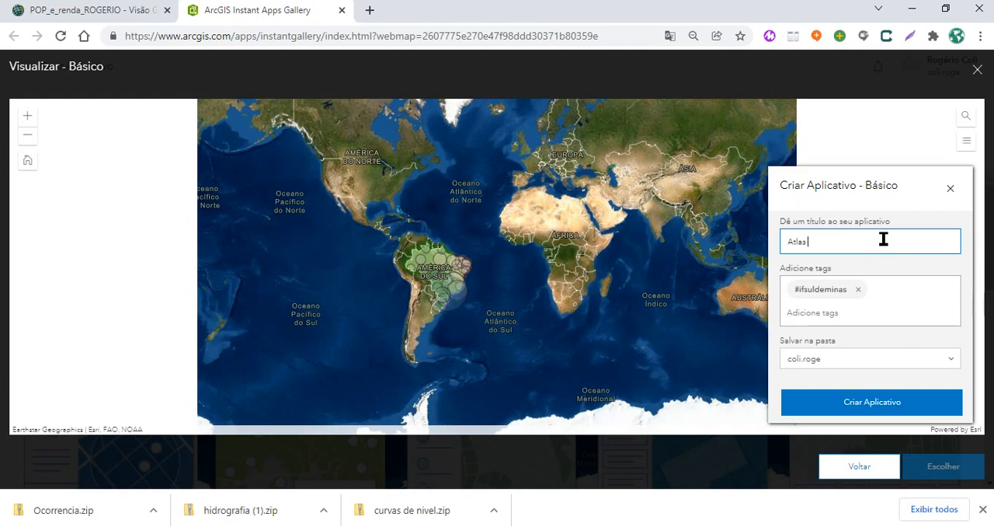
pyautogui.write(' pop e renda - cartografia temática')
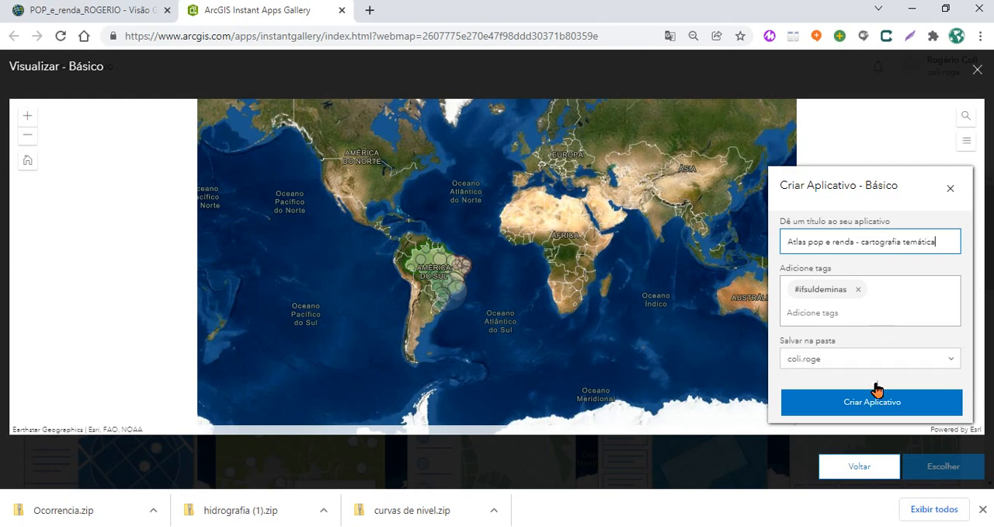
pyautogui.click(866, 409)
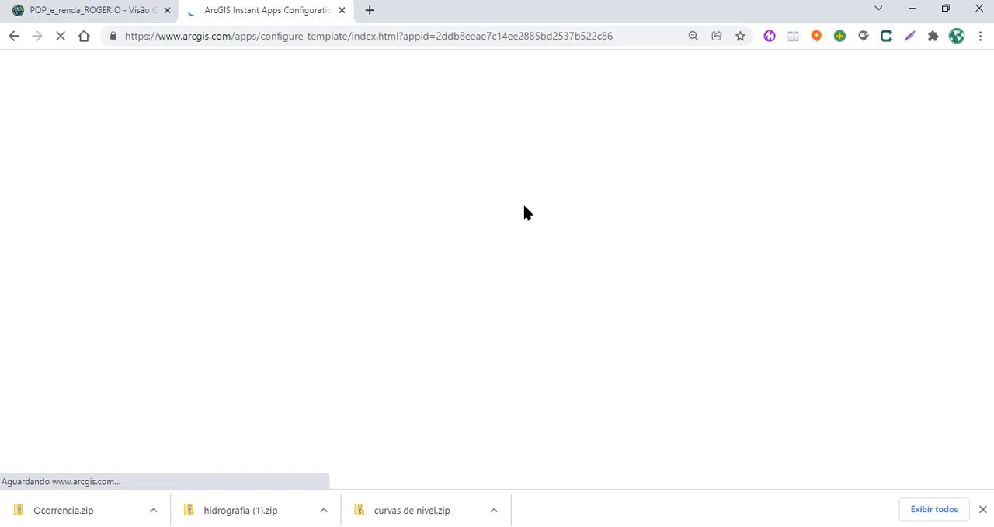
pyautogui.click(104, 14)
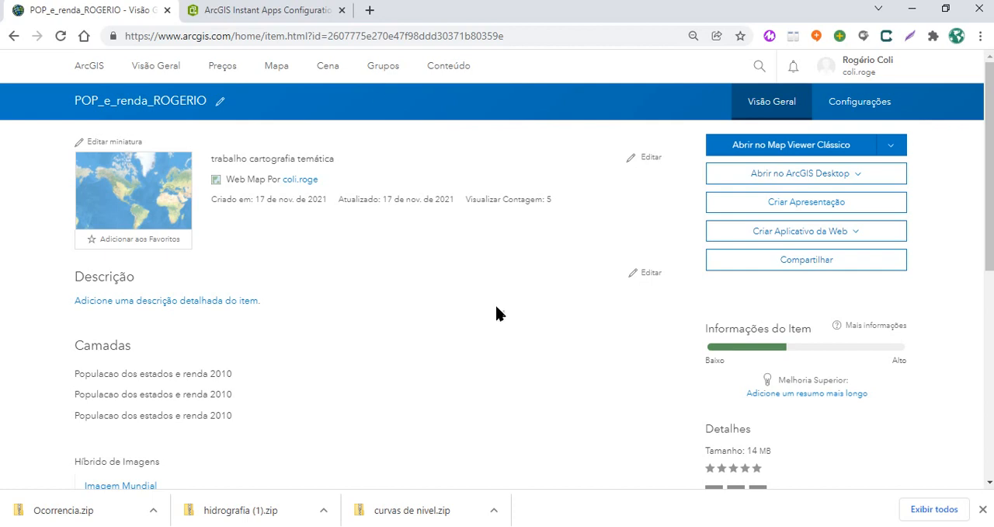
pyautogui.click(263, 12)
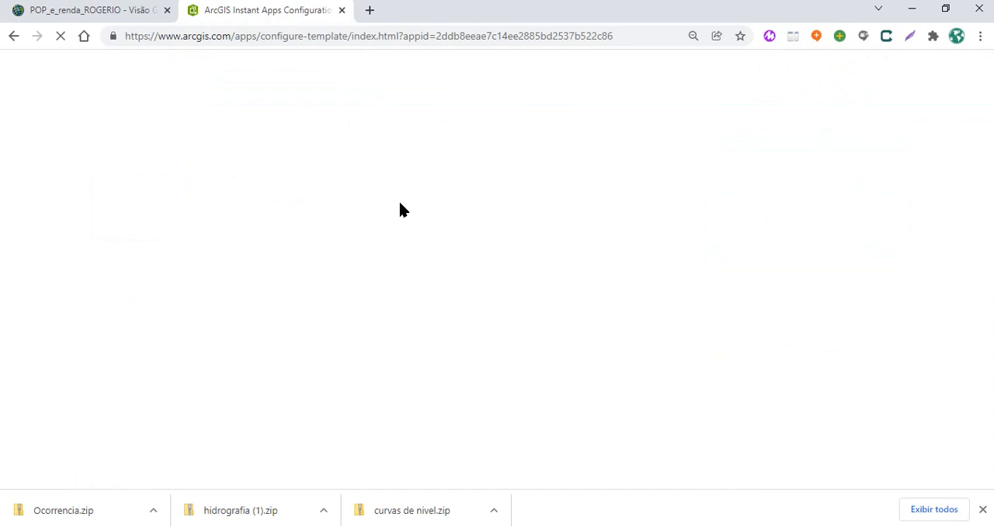
pyautogui.click(132, 14)
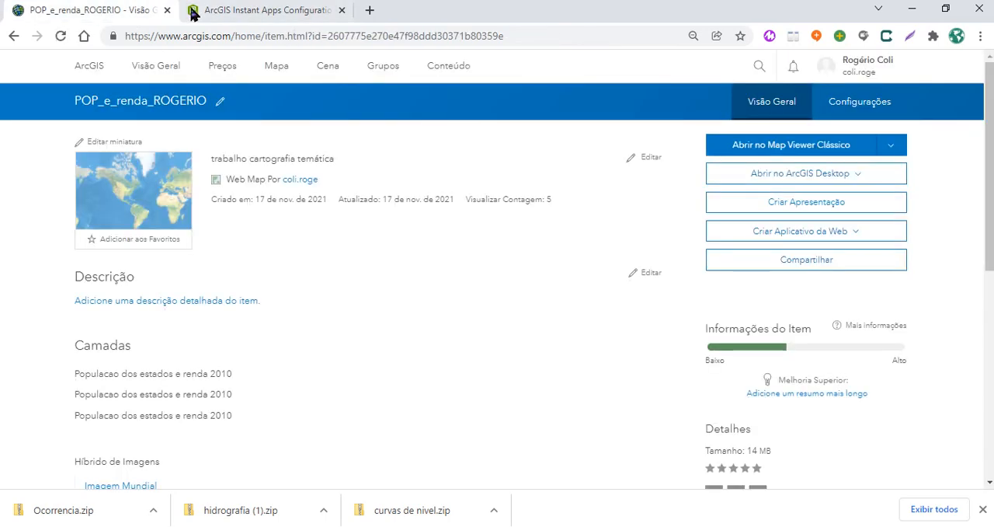
pyautogui.click(297, 11)
# Open the Atlas pop e renda app's item page from the list of own content and select its web address
pyautogui.click(120, 11)
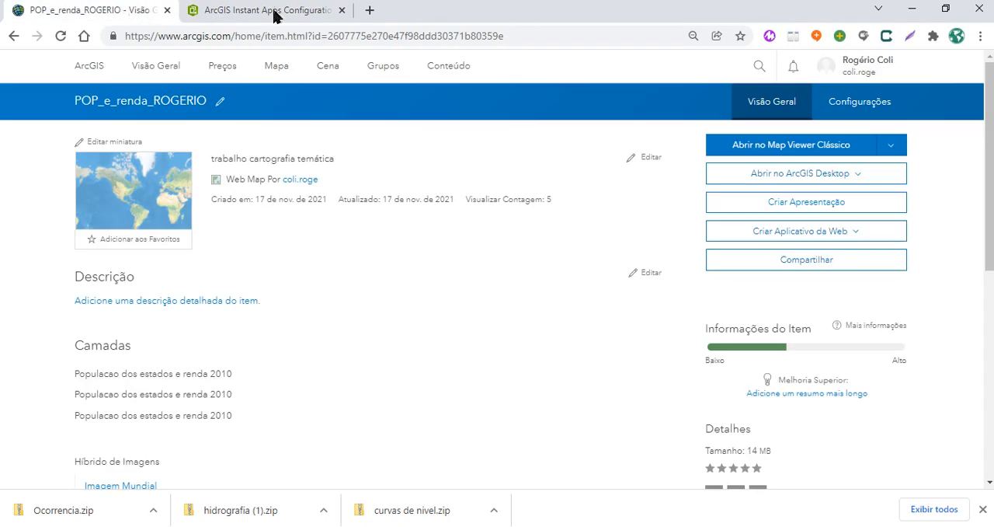
pyautogui.click(453, 70)
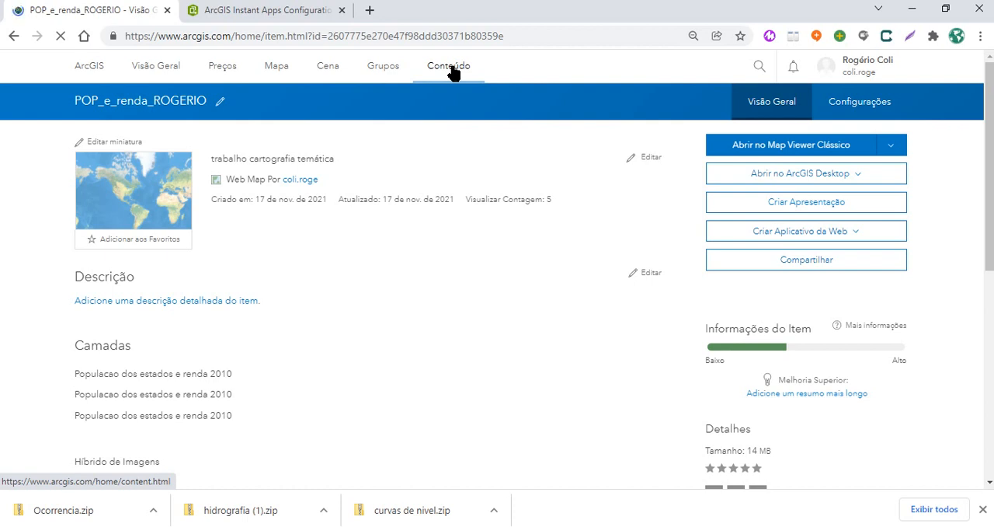
pyautogui.click(451, 68)
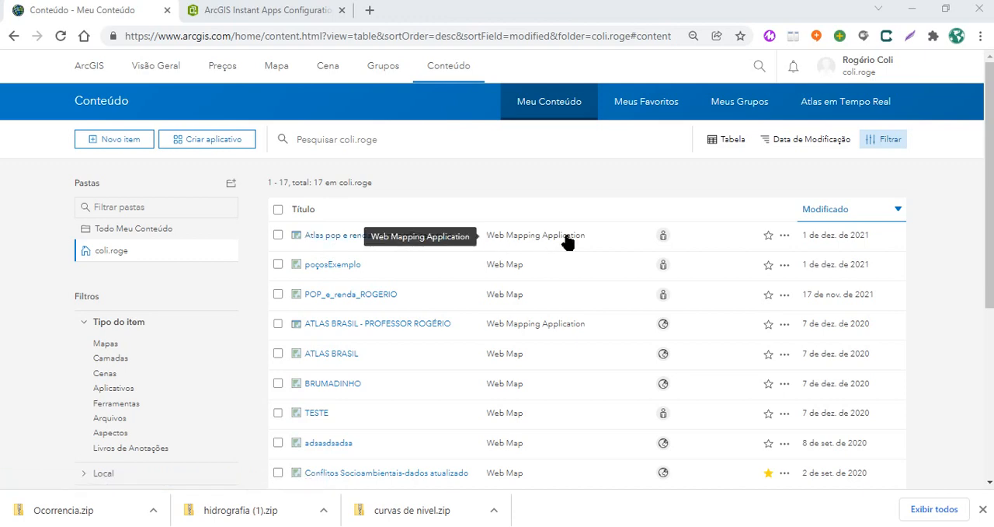
pyautogui.click(343, 242)
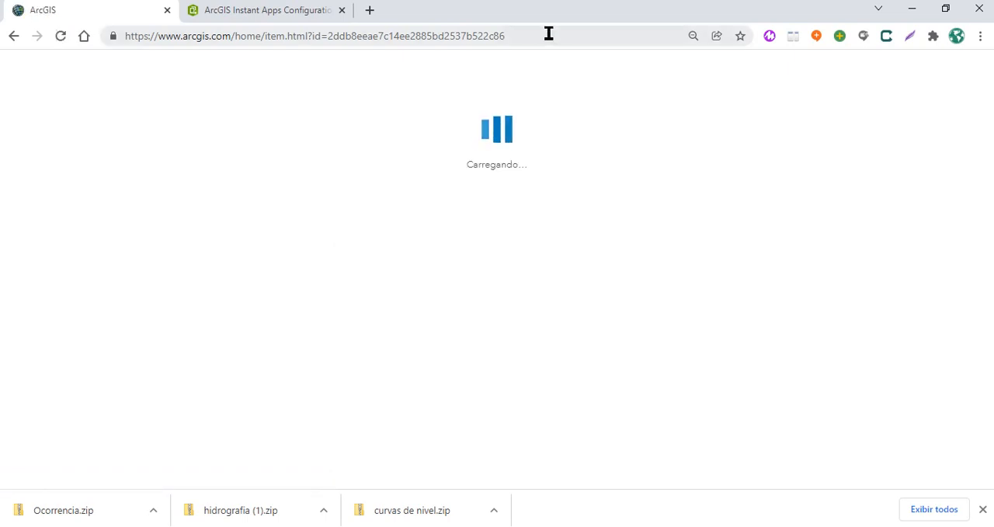
pyautogui.click(159, 36)
pyautogui.moveTo(209, 41); pyautogui.dragTo(536, 34)
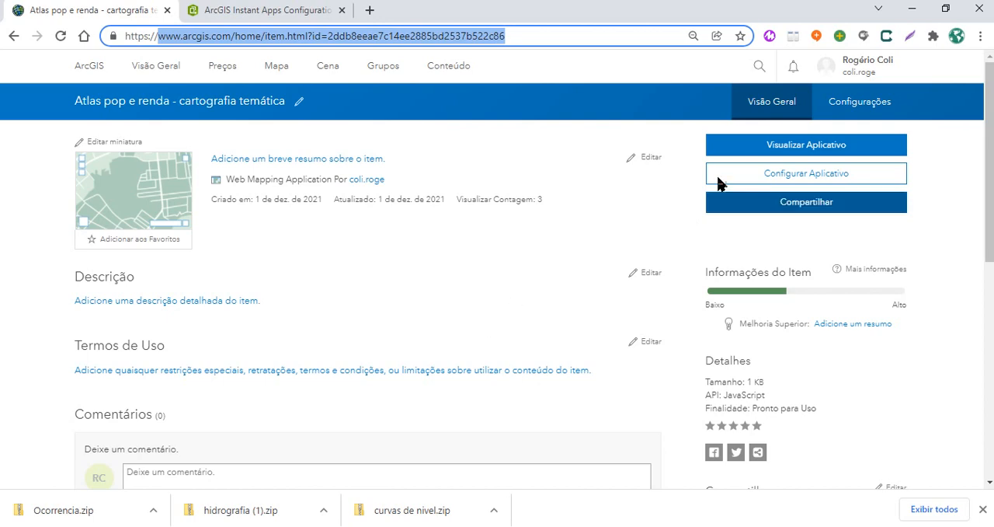
# View the Atlas pop e renda app, look through its whole legend and examine the map of Brazil up close
pyautogui.click(786, 142)
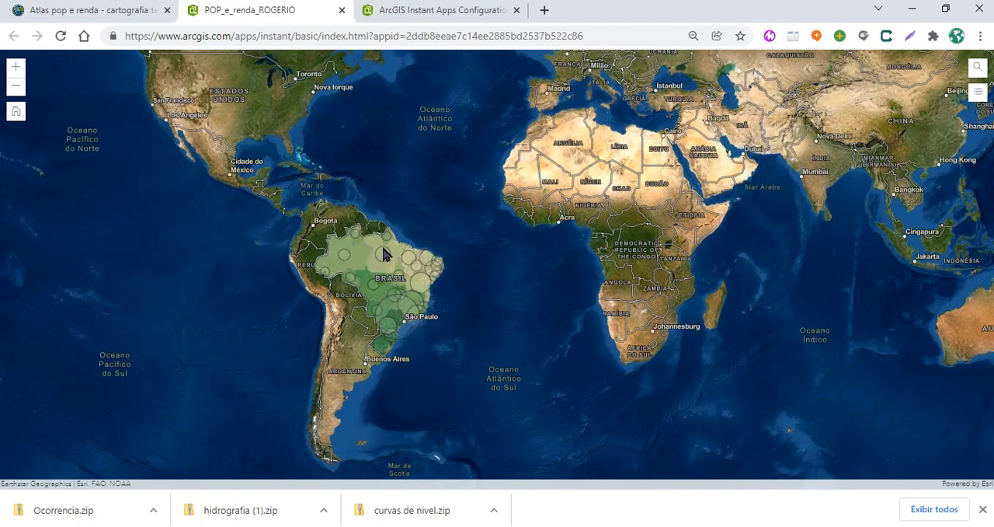
pyautogui.click(979, 94)
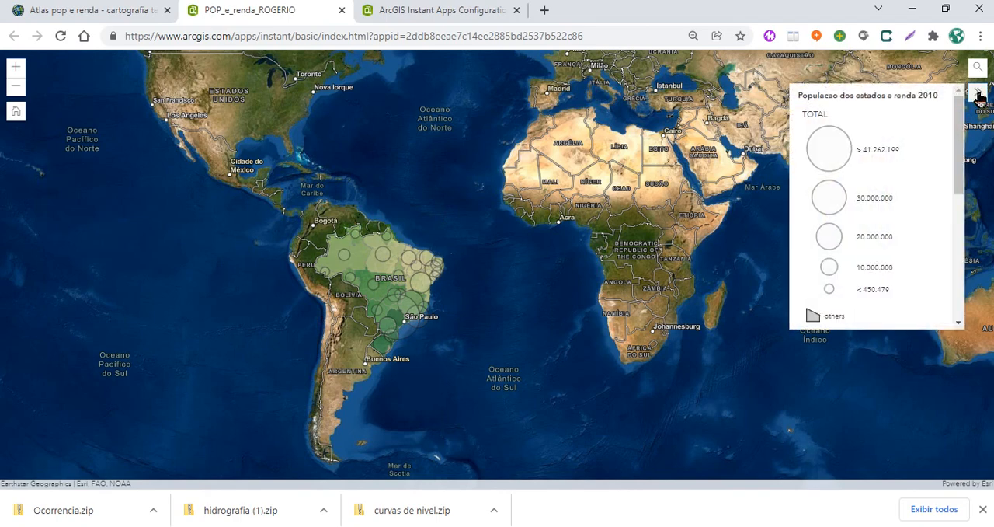
pyautogui.moveTo(962, 138); pyautogui.dragTo(960, 274)
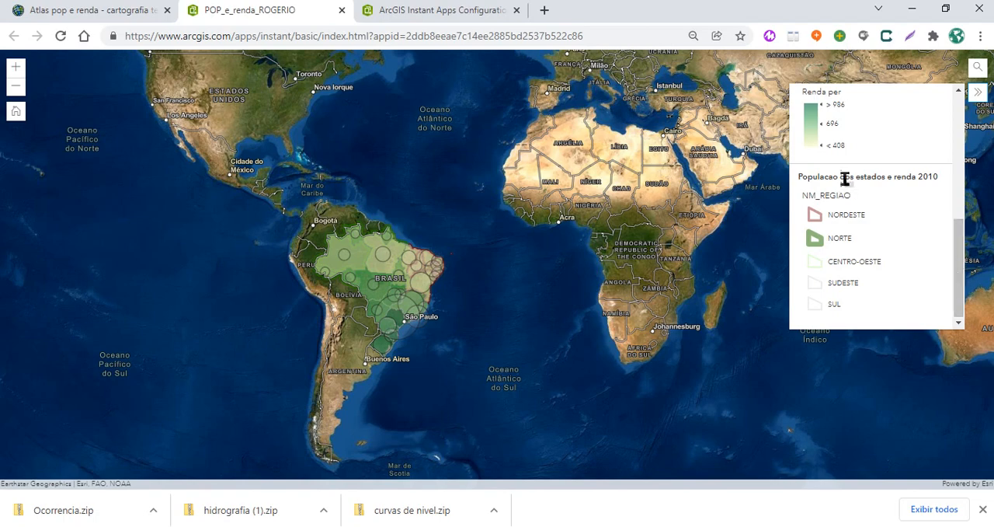
pyautogui.moveTo(960, 284); pyautogui.dragTo(966, 126)
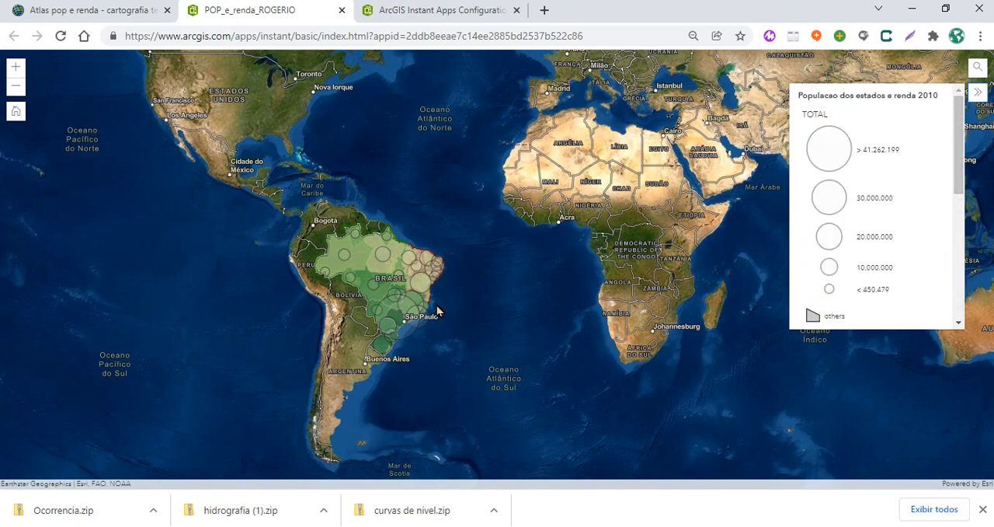
pyautogui.scroll(2, 397, 310)
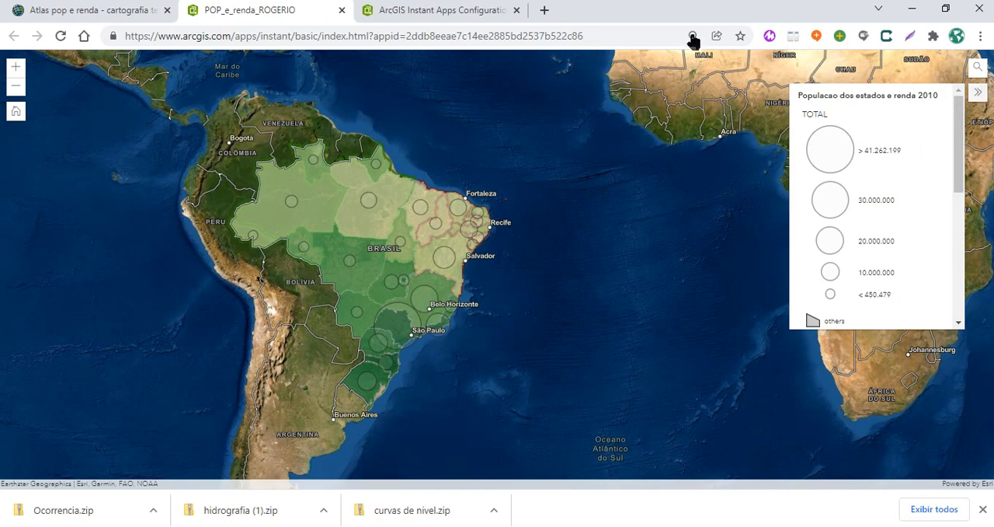
# Check the browser's options for sharing the running app's link and look over the region classes in the legend
pyautogui.click(603, 36)
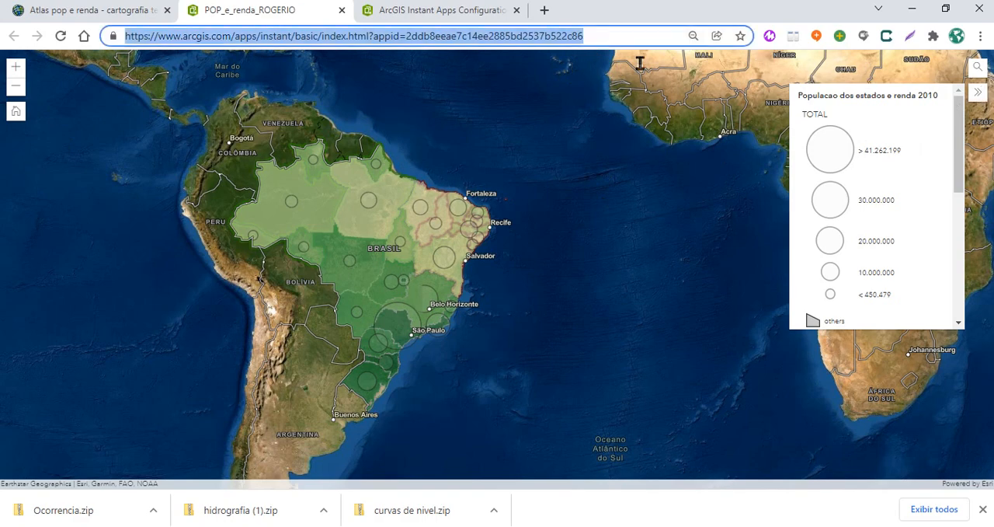
pyautogui.click(698, 59)
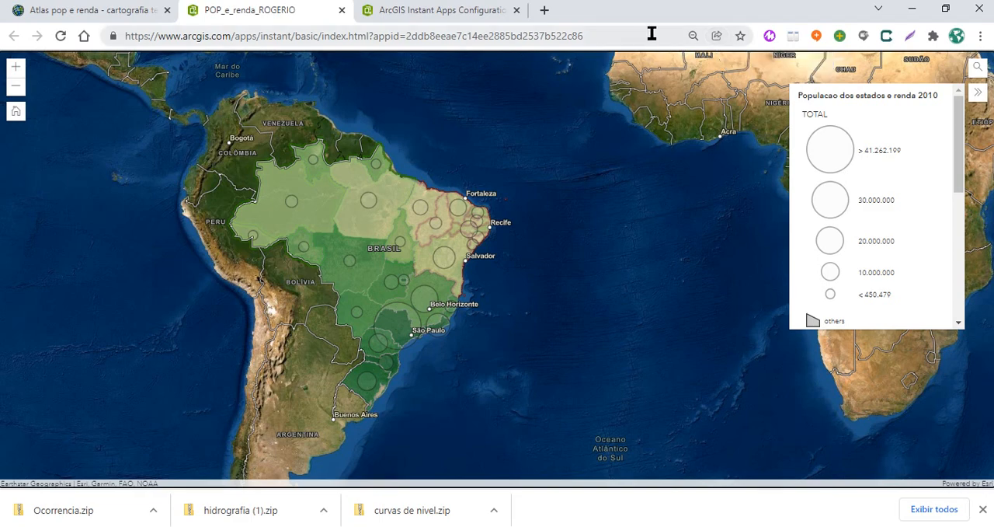
pyautogui.click(716, 36)
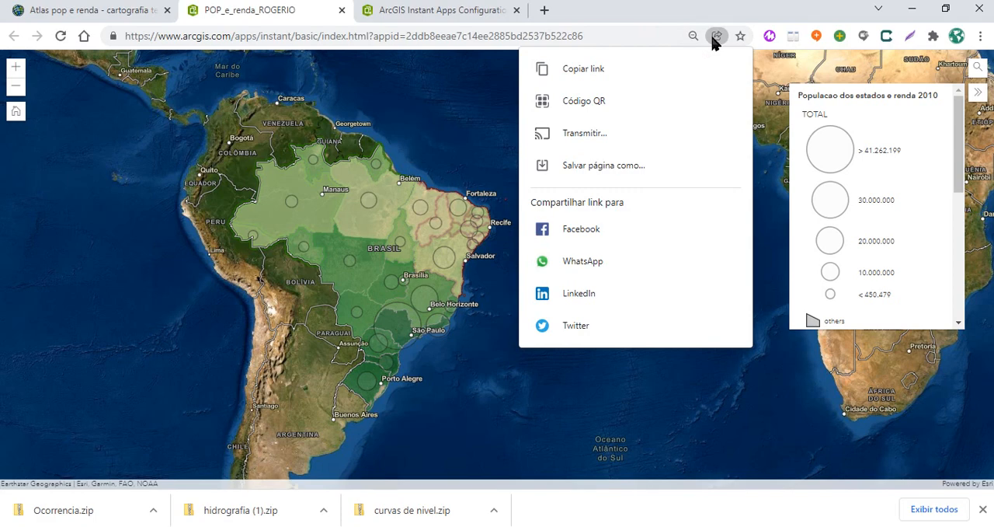
pyautogui.click(456, 95)
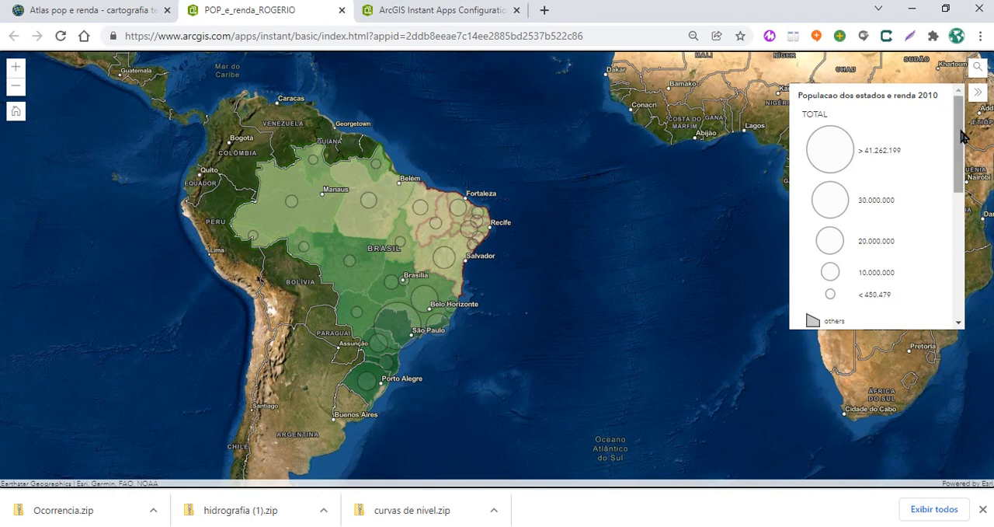
pyautogui.moveTo(959, 133); pyautogui.dragTo(955, 278)
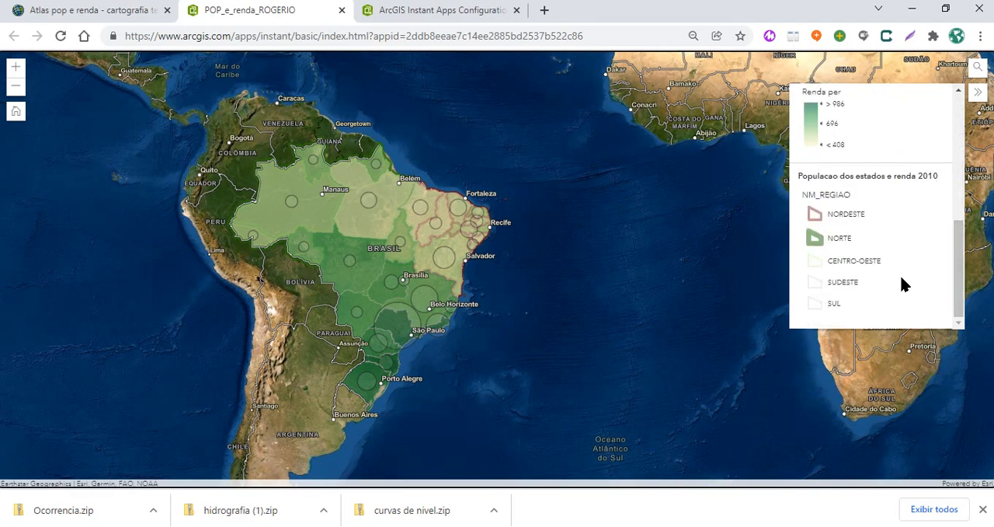